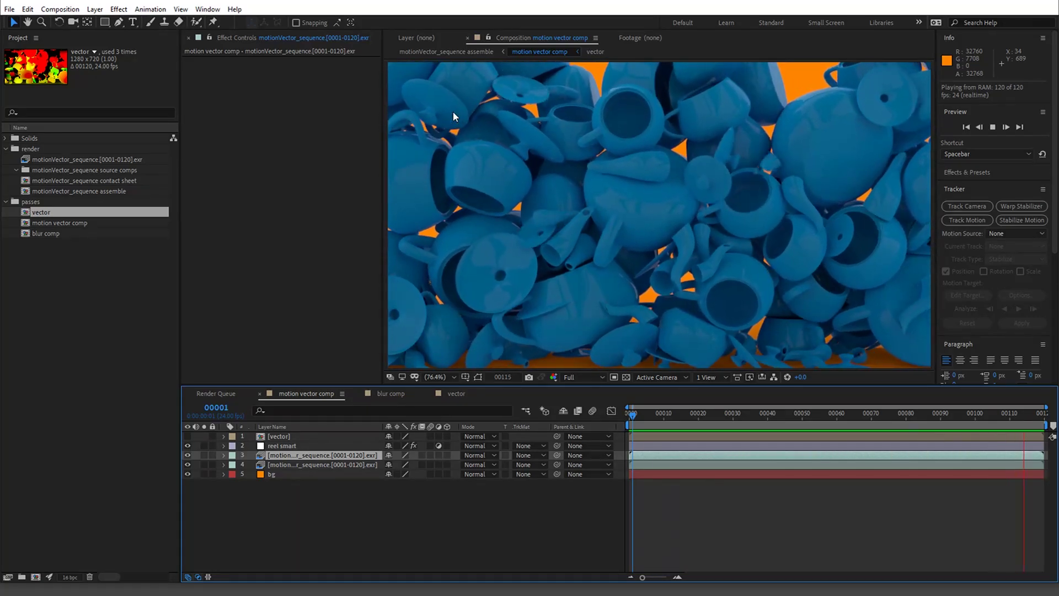
Stop the preview and scrub the motion vector comp to frame 31 to inspect the teapots.
{"action": "key", "text": "space"}
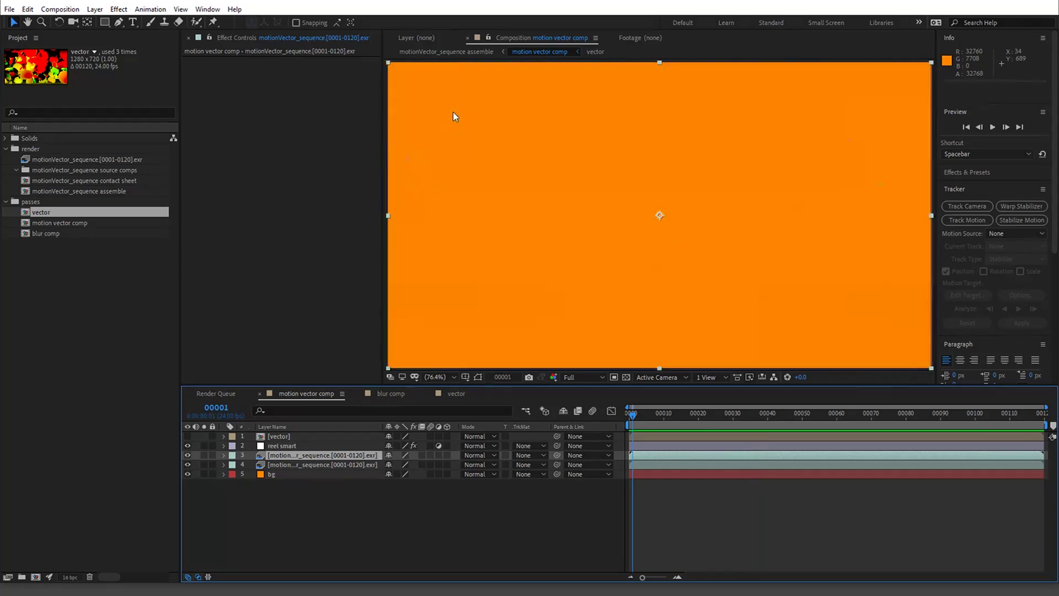
{"action": "left_click_drag", "start_coordinate": [684, 412], "coordinate": [943, 393]}
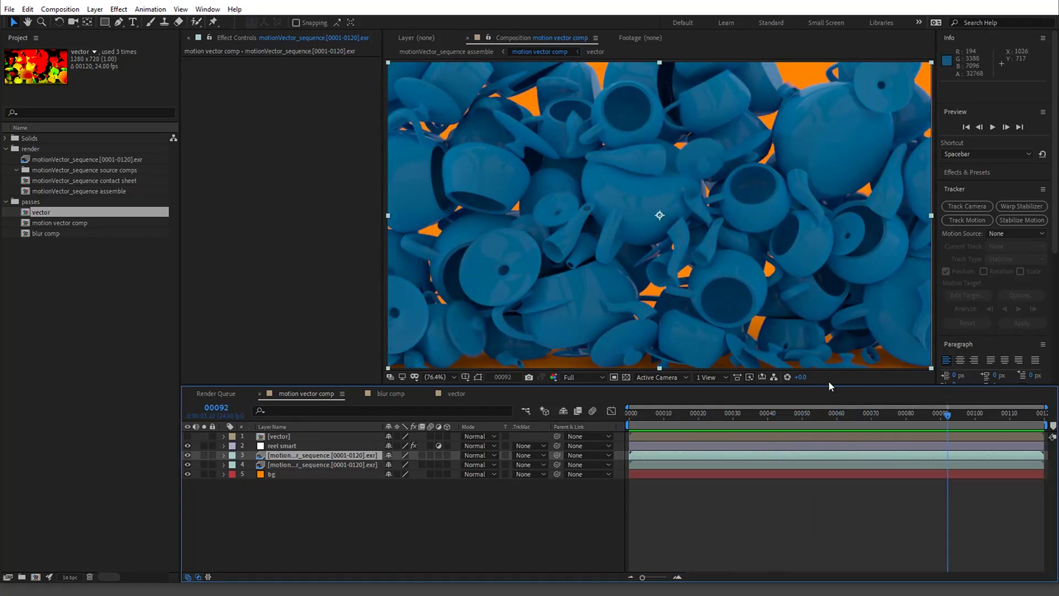
{"action": "left_click", "coordinate": [902, 413]}
{"action": "left_click_drag", "start_coordinate": [917, 413], "coordinate": [737, 390]}
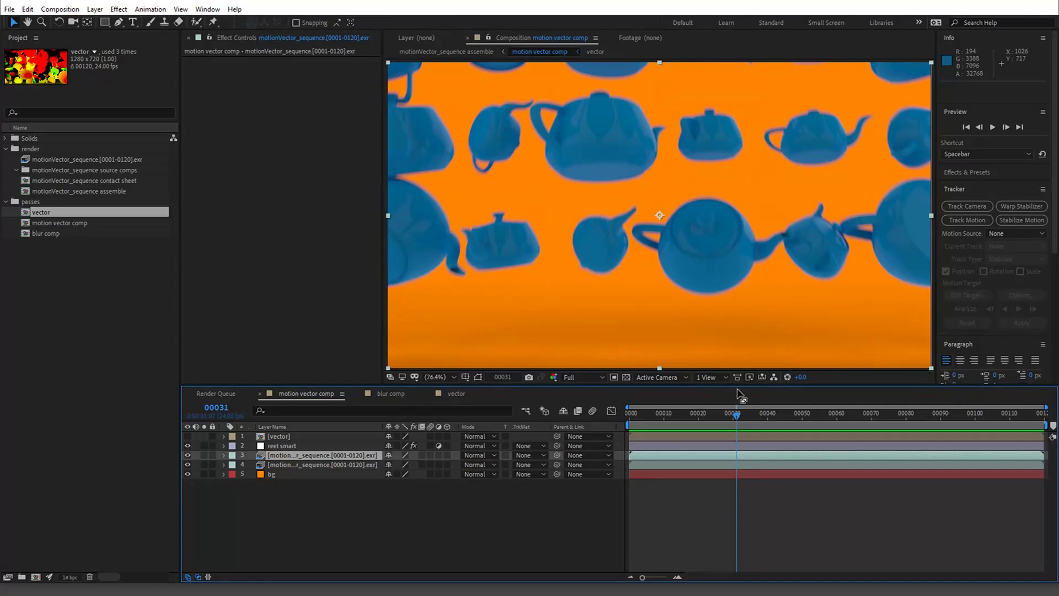
Toggle the reel smart layer's visibility off and on to compare the teapots with and without blur.
{"action": "left_click", "coordinate": [188, 445]}
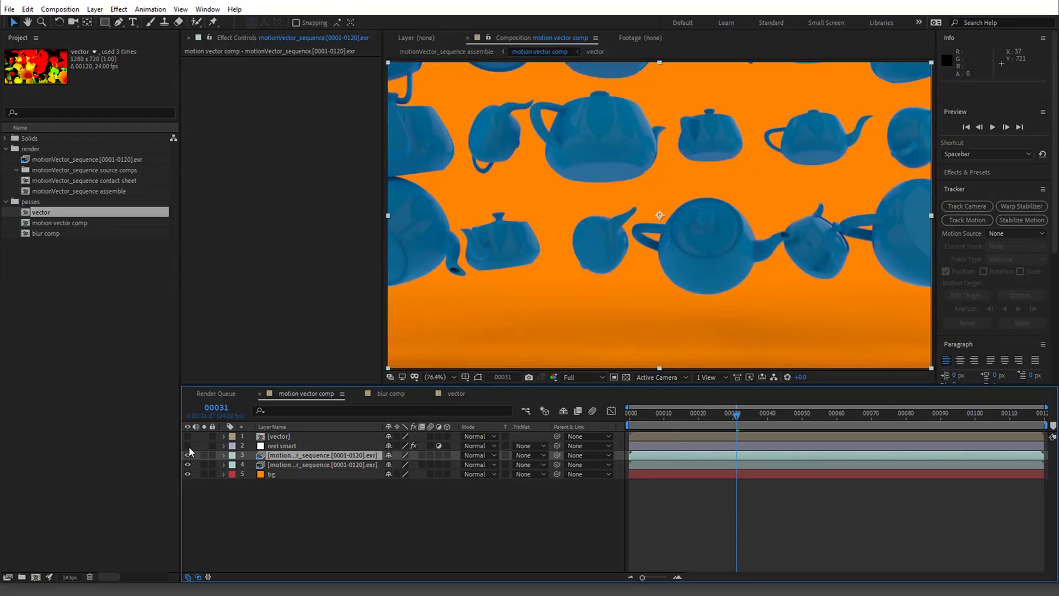
{"action": "left_click", "coordinate": [188, 445]}
{"action": "left_click", "coordinate": [188, 446]}
{"action": "left_click", "coordinate": [189, 445]}
{"action": "left_click", "coordinate": [188, 446]}
{"action": "left_click", "coordinate": [188, 446]}
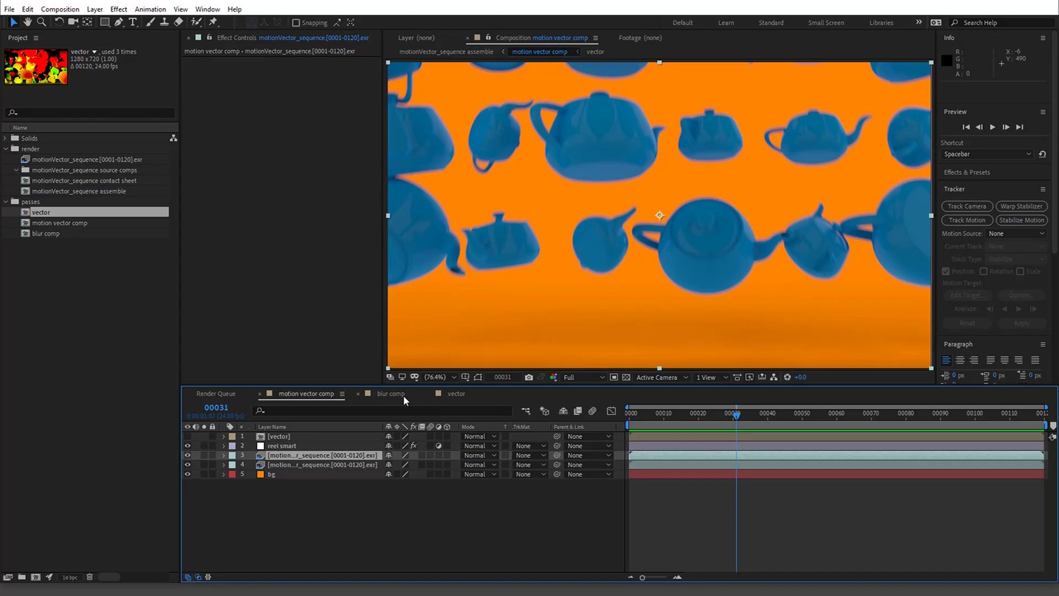
Open the vector composition and scrub to frame 30.
{"action": "left_click", "coordinate": [464, 394]}
{"action": "left_click_drag", "start_coordinate": [650, 408], "coordinate": [732, 393]}
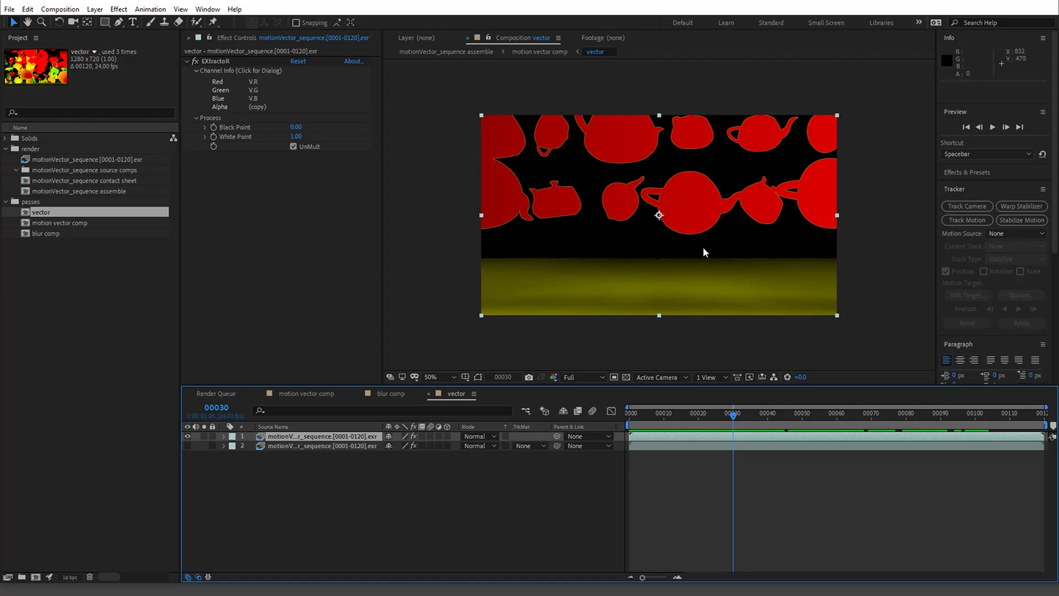
Try shifting the vector comp's top layer horizontally and vertically through its Position values, undoing each shift.
{"action": "key", "text": "p"}
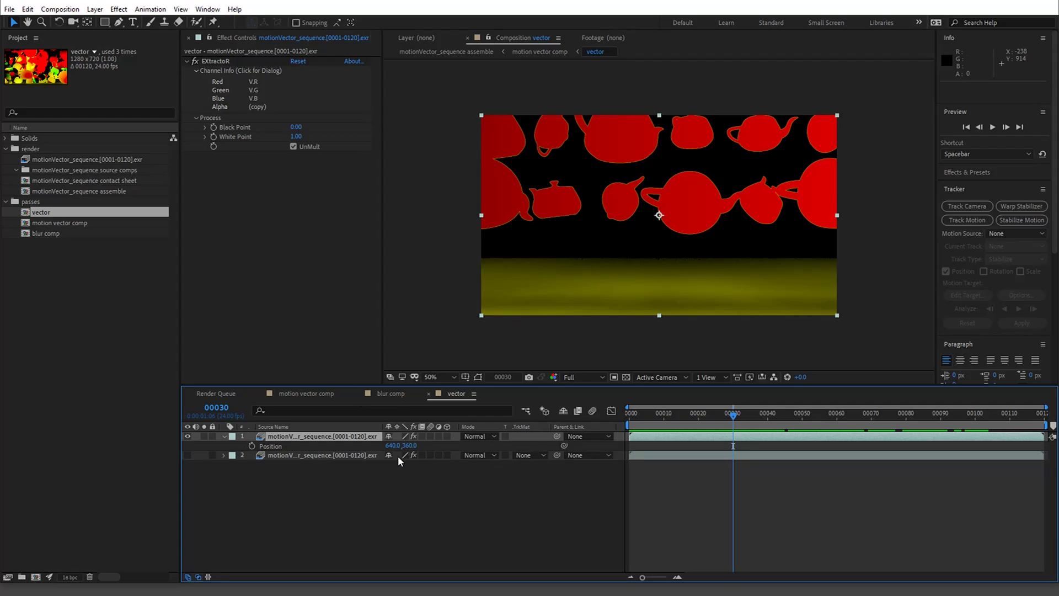
{"action": "left_click_drag", "start_coordinate": [392, 445], "coordinate": [516, 445]}
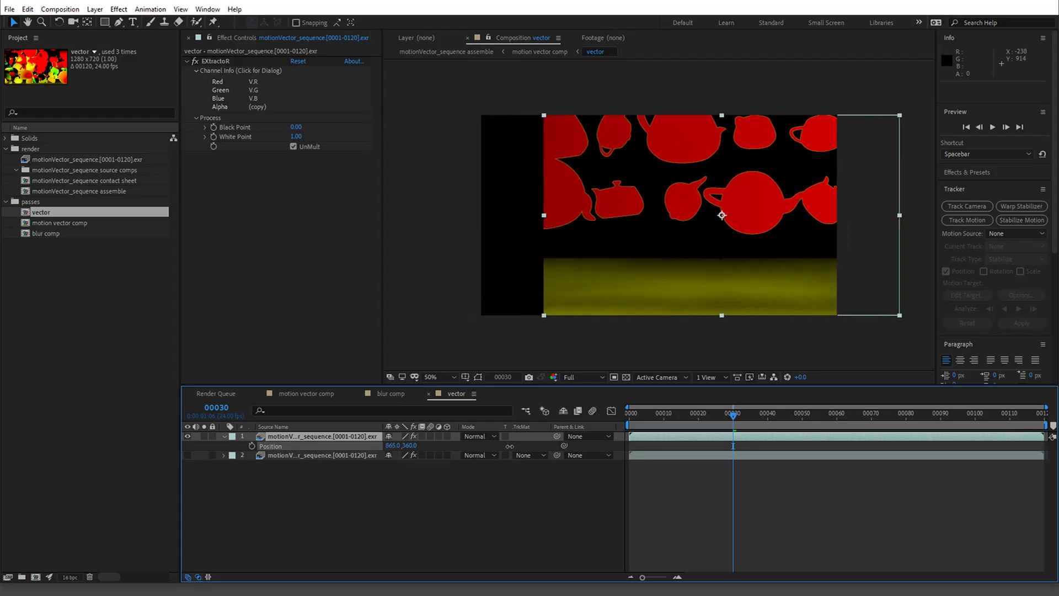
{"action": "key", "text": "ctrl+z"}
{"action": "left_click_drag", "start_coordinate": [411, 445], "coordinate": [431, 420]}
{"action": "key", "text": "ctrl+z"}
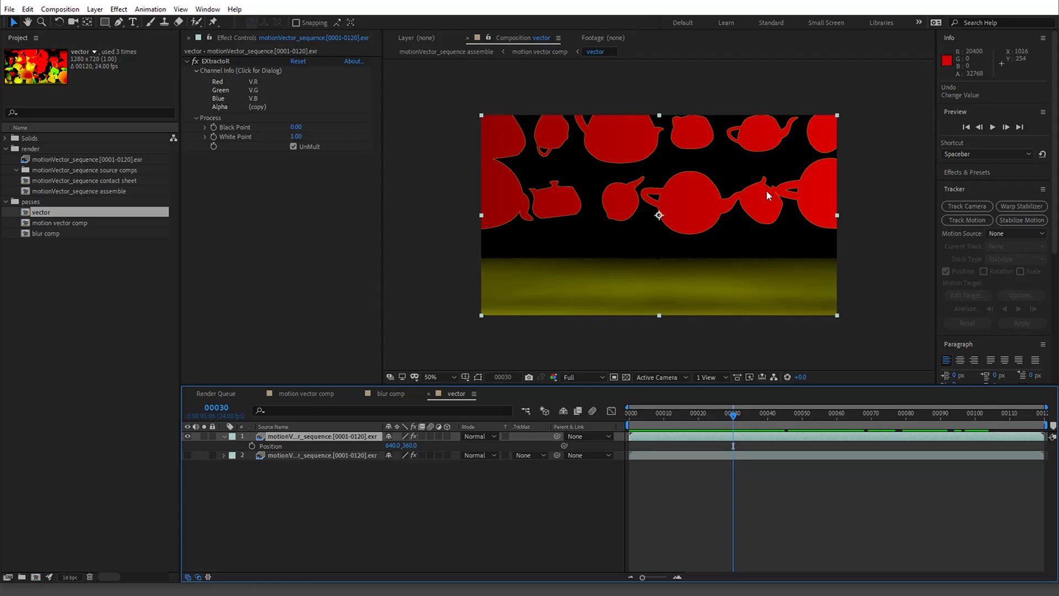
Scrub the vector composition between frames 30 and 34 to examine how the vector colours follow the teapots' motion.
{"action": "left_click_drag", "start_coordinate": [709, 411], "coordinate": [732, 406]}
{"action": "left_click", "coordinate": [744, 414]}
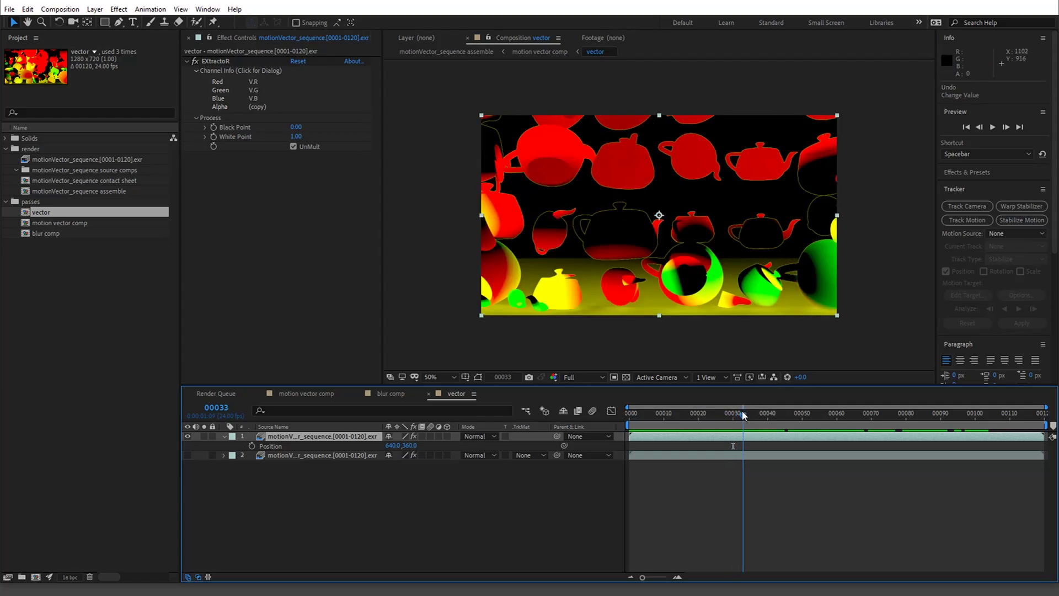
{"action": "left_click_drag", "start_coordinate": [742, 415], "coordinate": [740, 413]}
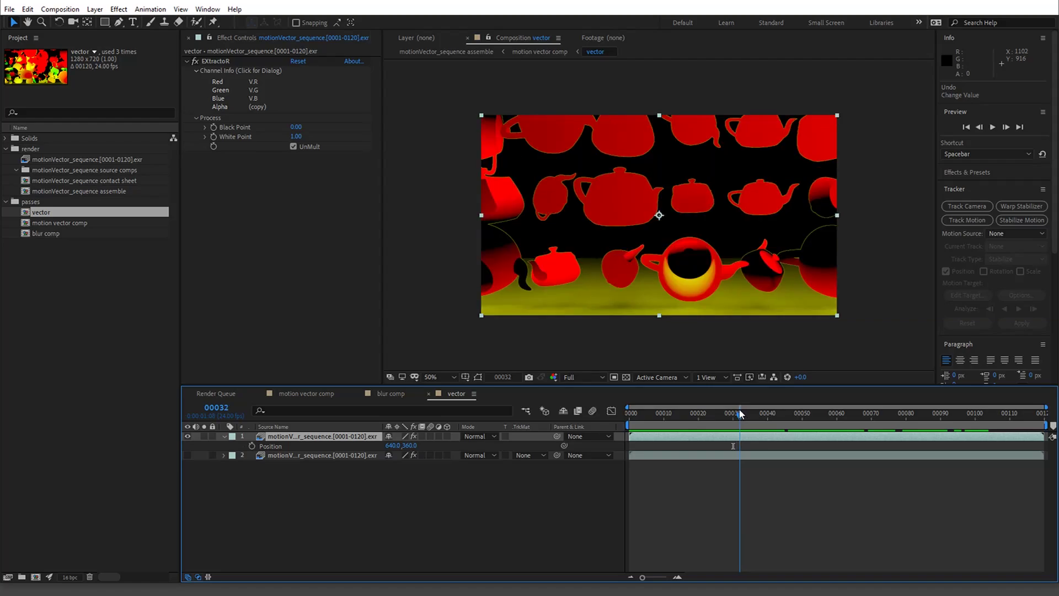
{"action": "left_click_drag", "start_coordinate": [740, 413], "coordinate": [739, 414]}
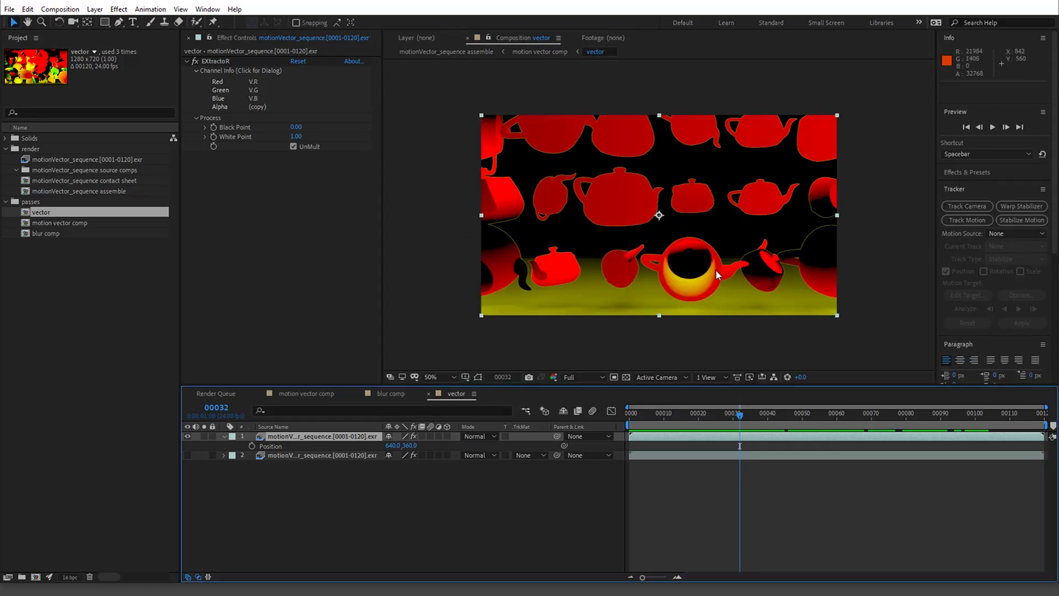
{"action": "mouse_move", "coordinate": [740, 418]}
{"action": "left_mouse_down"}
{"action": "mouse_move", "coordinate": [761, 417]}
{"action": "mouse_move", "coordinate": [746, 415]}
{"action": "left_mouse_up"}
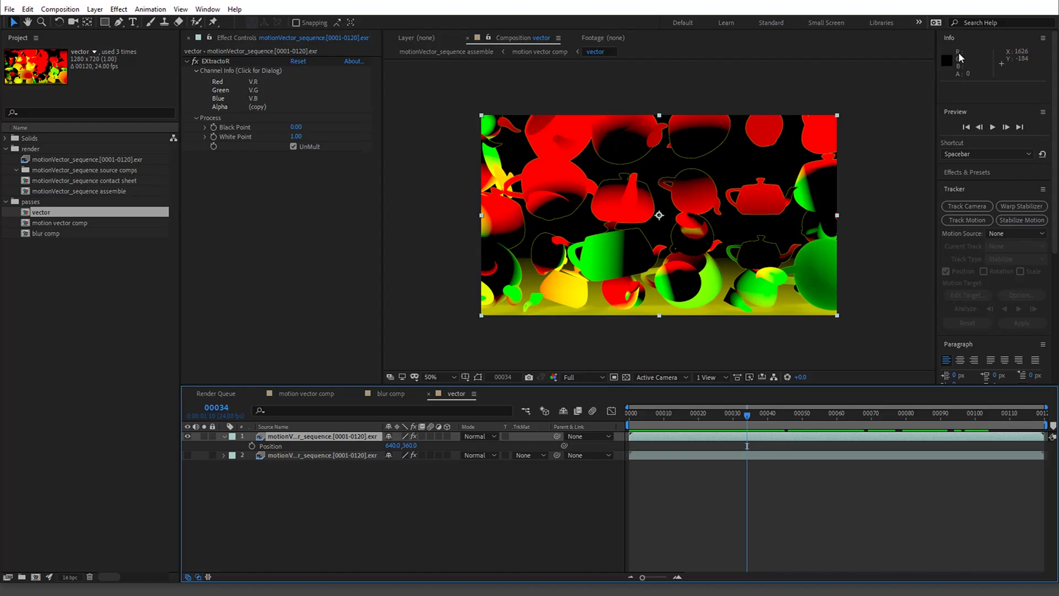
At frame 31 of the vector comp, view the green channel alone and the red channel alone.
{"action": "left_click", "coordinate": [554, 377]}
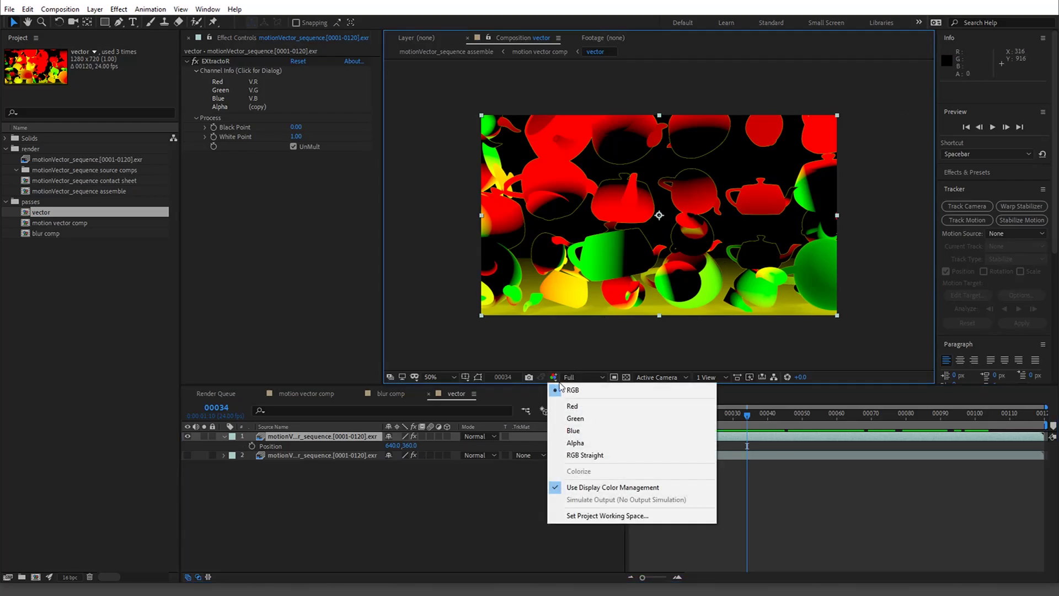
{"action": "left_click", "coordinate": [736, 413]}
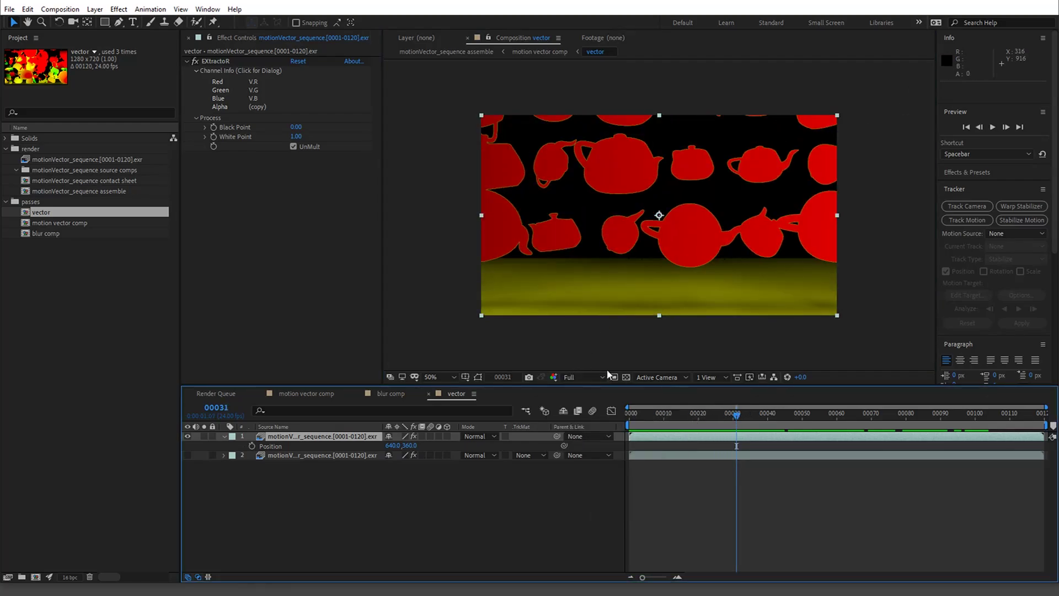
{"action": "left_click", "coordinate": [554, 377]}
{"action": "left_click", "coordinate": [572, 414]}
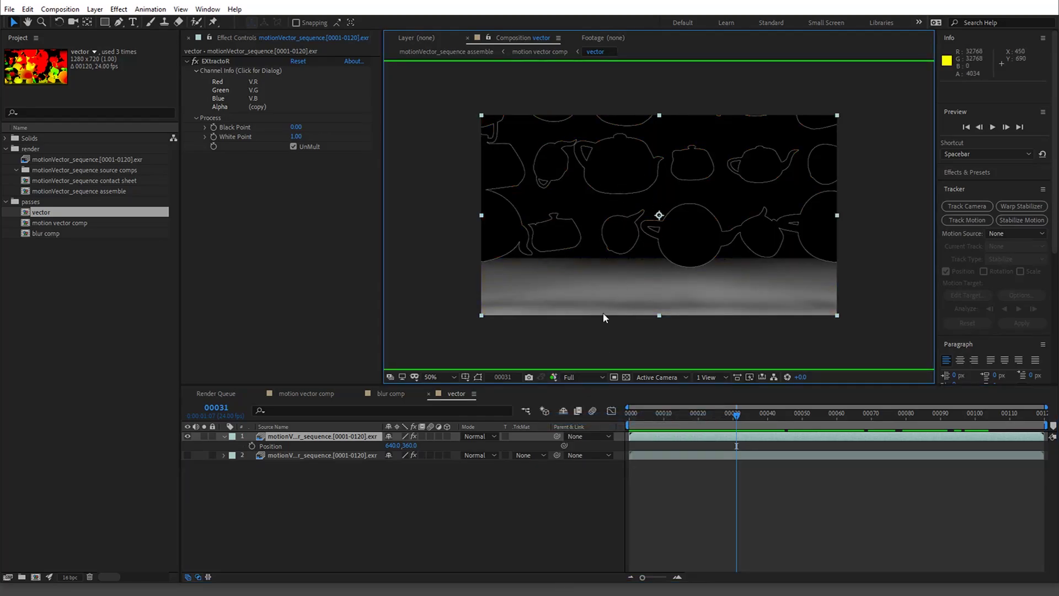
{"action": "left_click", "coordinate": [554, 377]}
{"action": "left_click", "coordinate": [570, 404]}
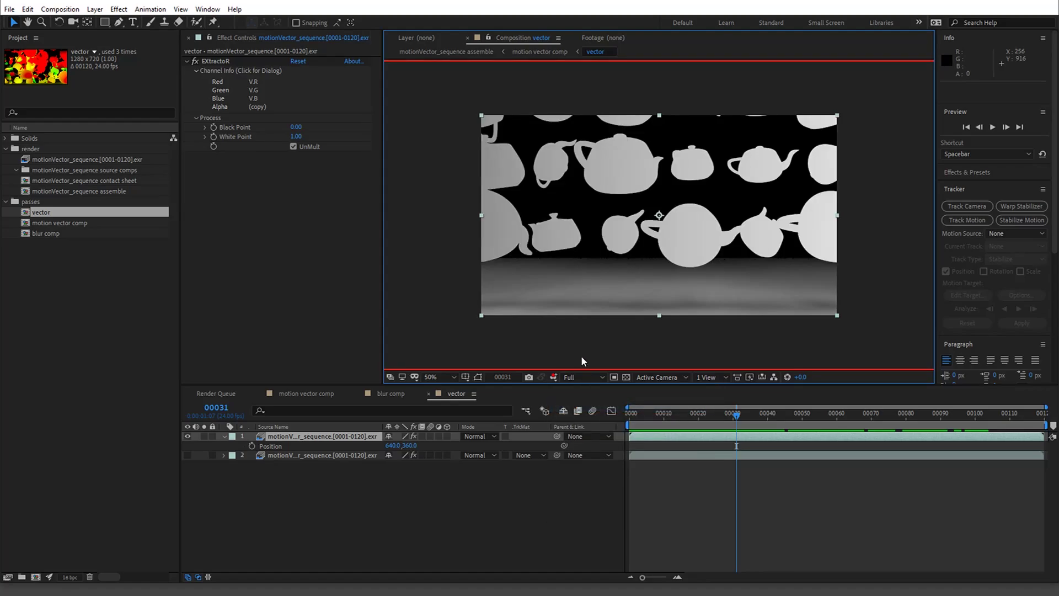
Inspect the green channel at frame 38 of the vector comp and restore the RGB display.
{"action": "left_click_drag", "start_coordinate": [737, 414], "coordinate": [764, 423]}
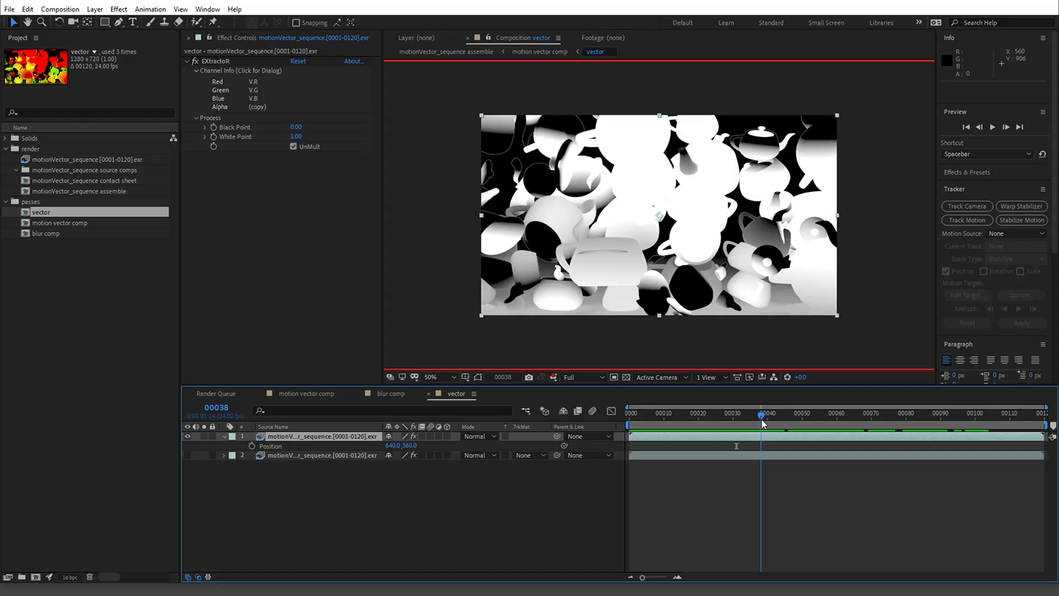
{"action": "left_click", "coordinate": [541, 376]}
{"action": "left_click", "coordinate": [573, 419]}
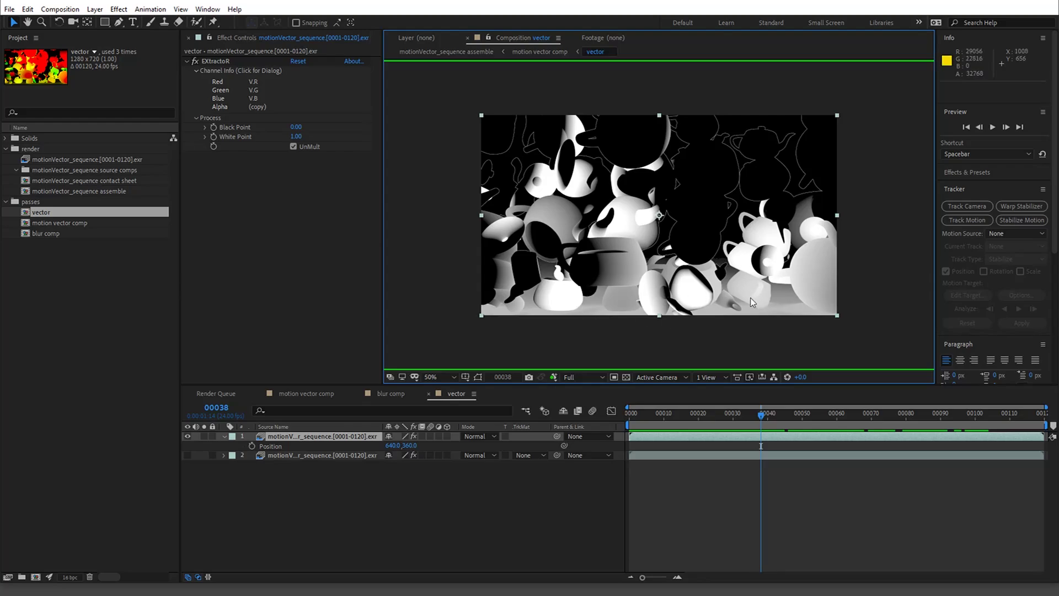
{"action": "left_click", "coordinate": [554, 378]}
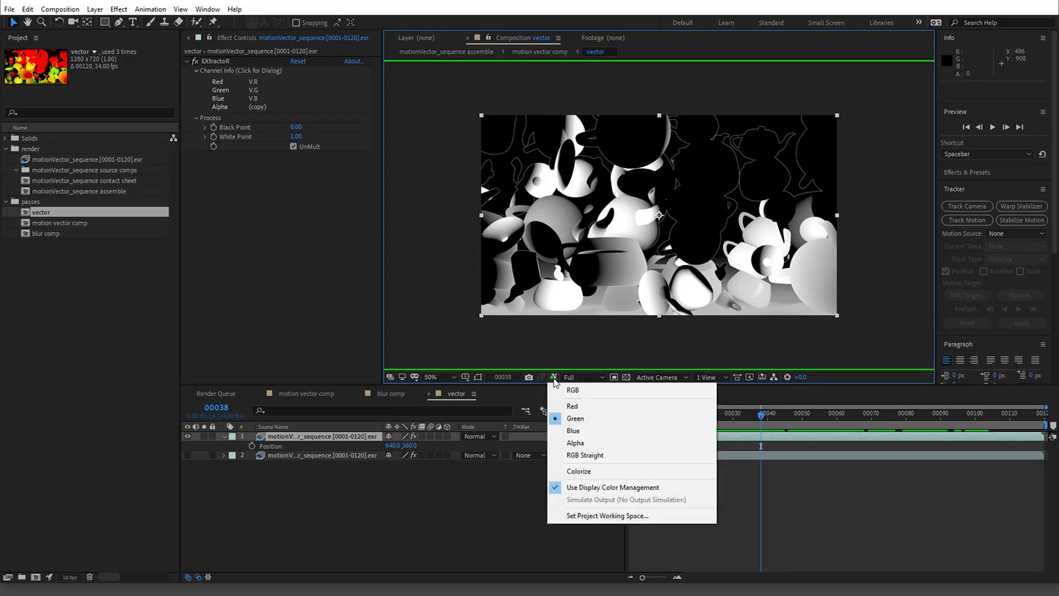
{"action": "left_click", "coordinate": [568, 388]}
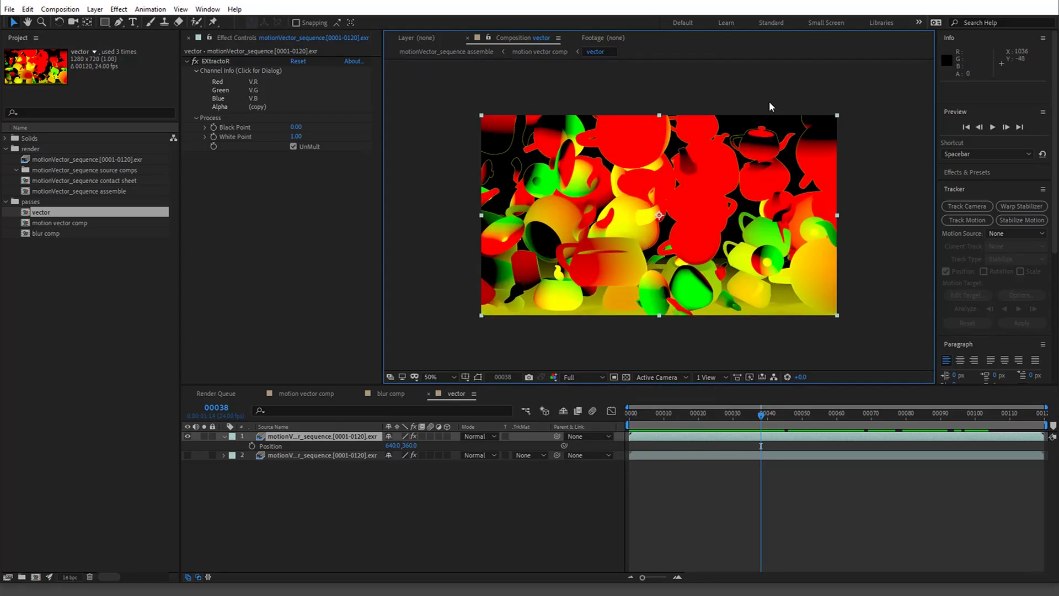
Check the vector pass against the transparency grid and scrub through to frame 119, returning to frame 53.
{"action": "left_click", "coordinate": [622, 375]}
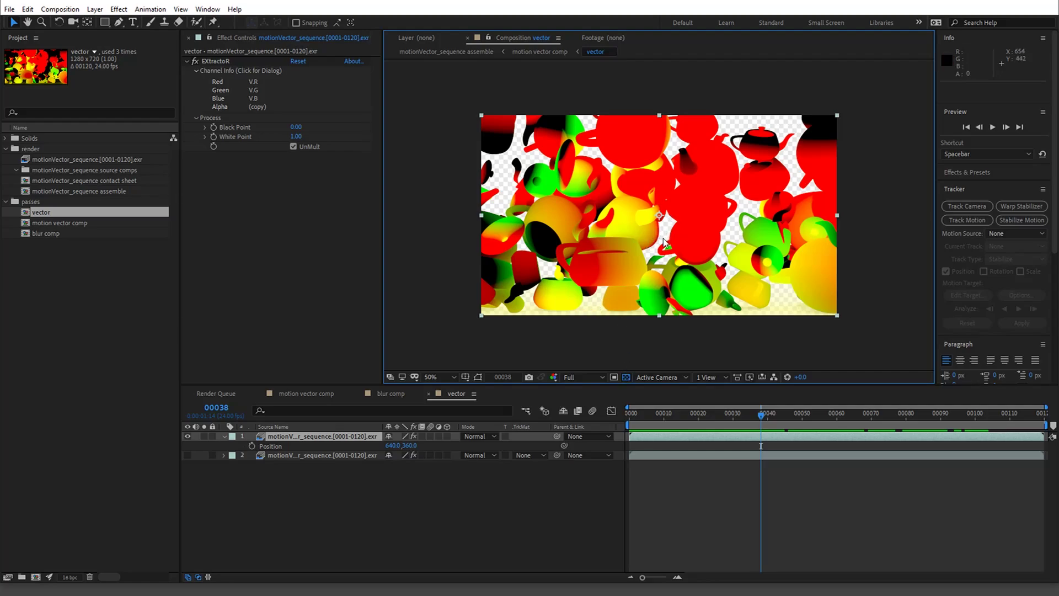
{"action": "left_click", "coordinate": [626, 377]}
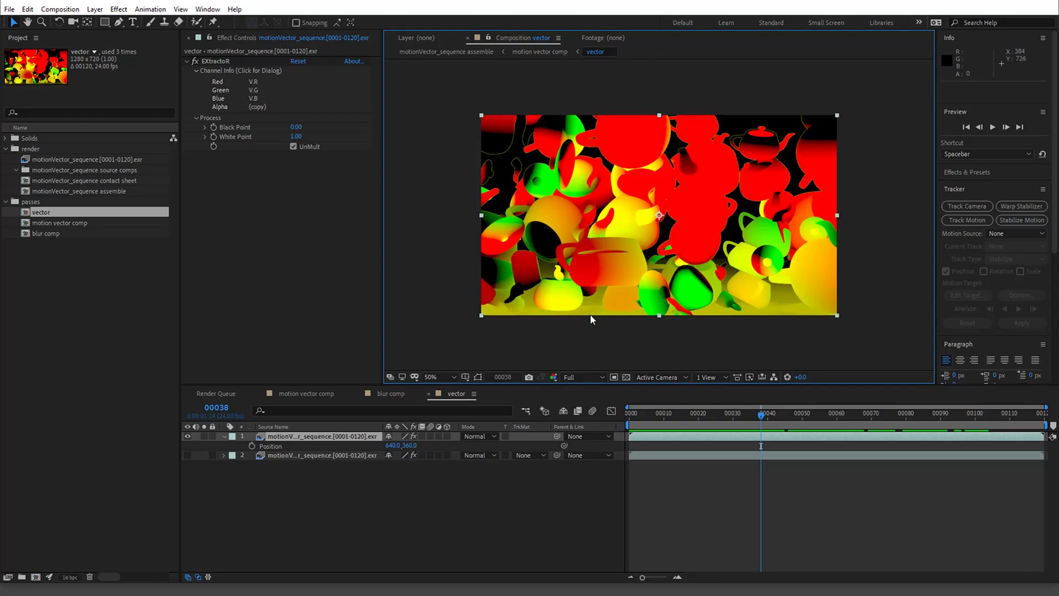
{"action": "left_click", "coordinate": [648, 415]}
{"action": "left_click_drag", "start_coordinate": [648, 416], "coordinate": [1041, 397]}
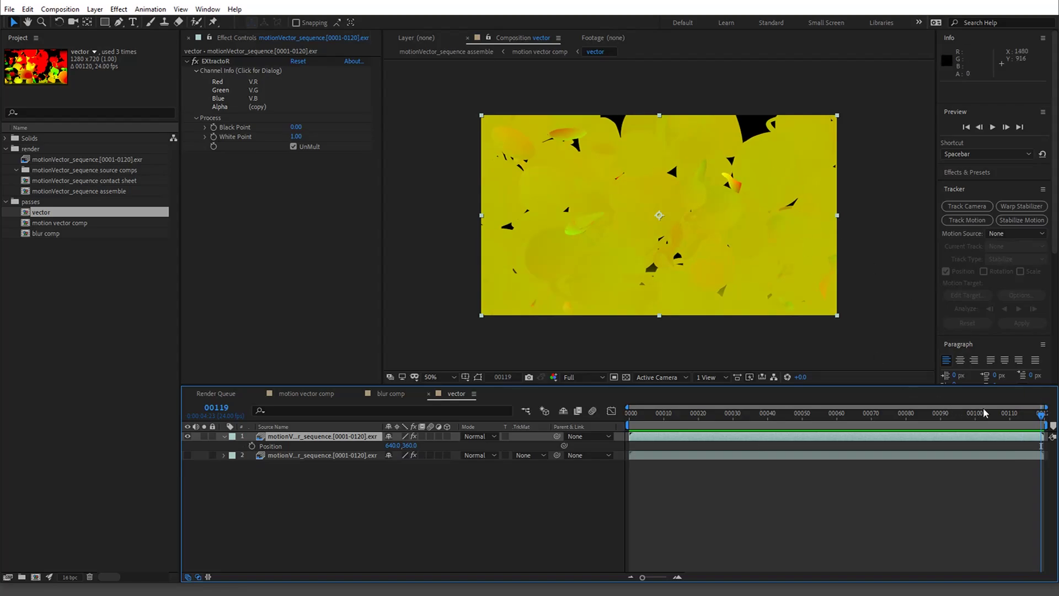
{"action": "left_click", "coordinate": [812, 413]}
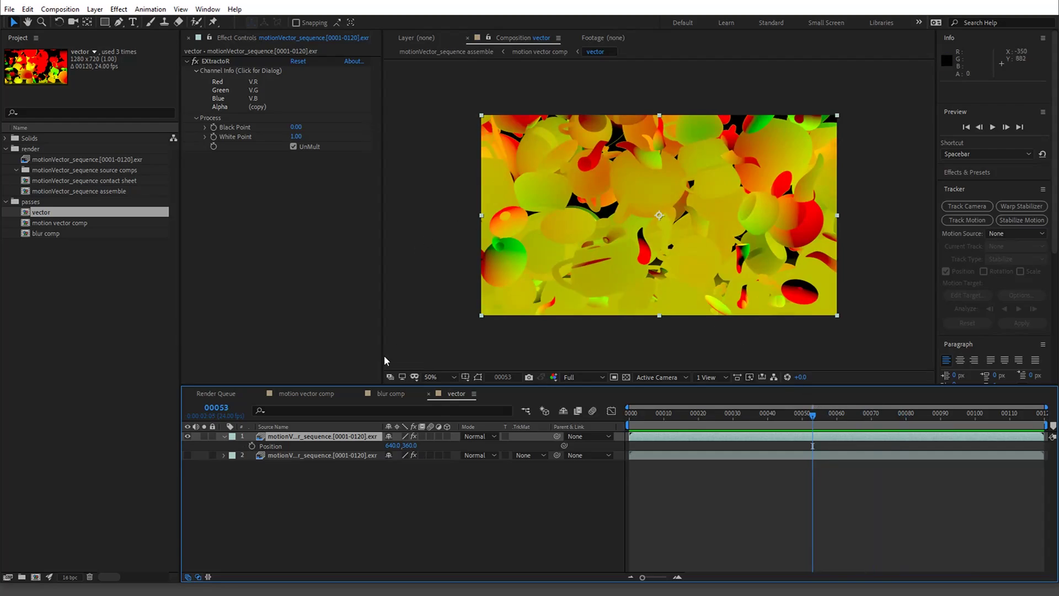
In the blur comp, hide the reel smart layer and make the force motion layer visible.
{"action": "left_click", "coordinate": [396, 394]}
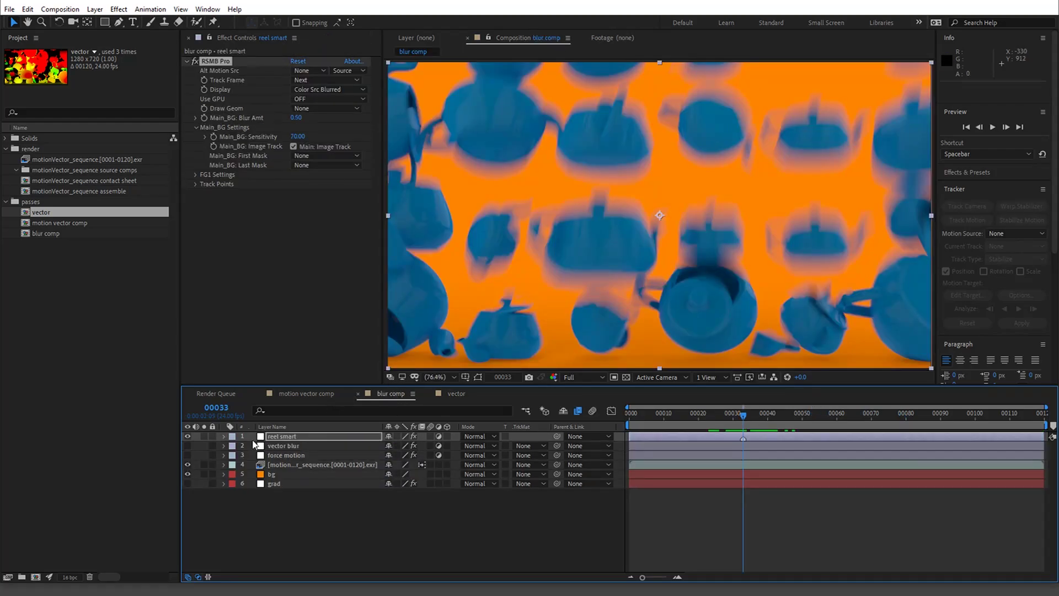
{"action": "left_click", "coordinate": [188, 436]}
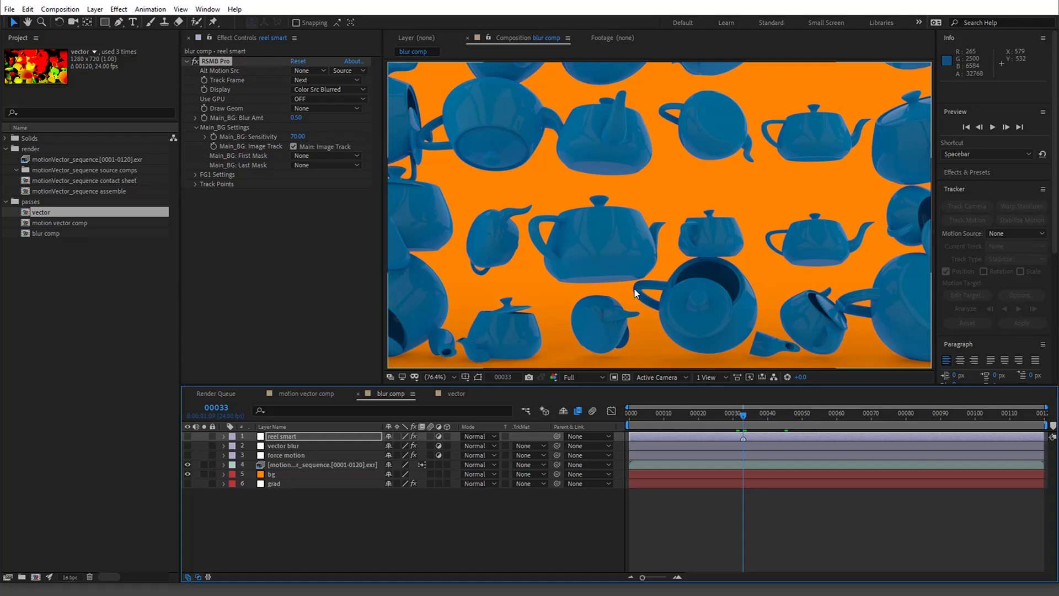
{"action": "left_click", "coordinate": [335, 454]}
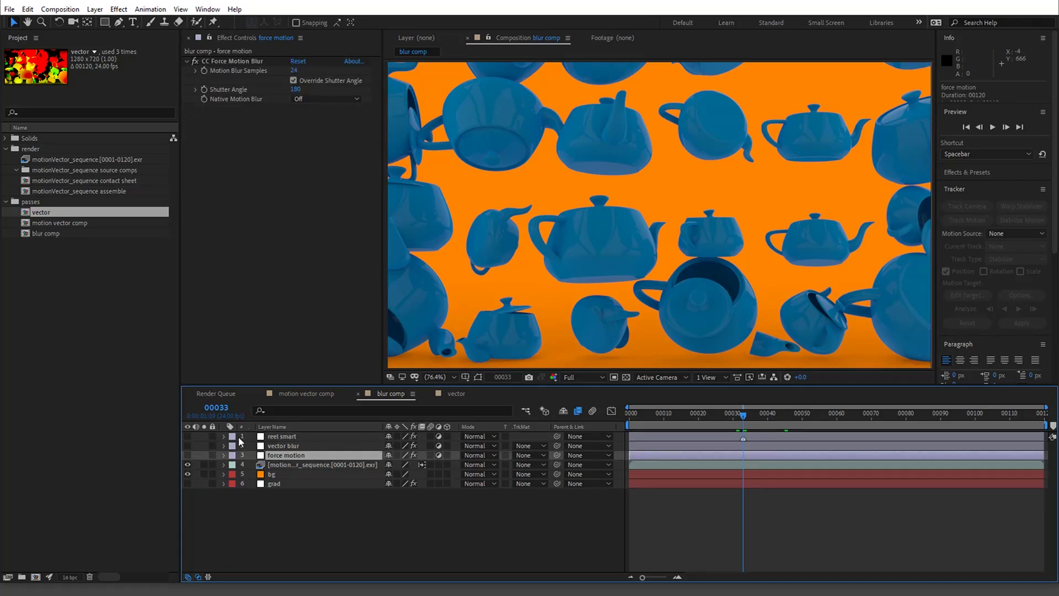
{"action": "left_click_drag", "start_coordinate": [186, 454], "coordinate": [188, 464]}
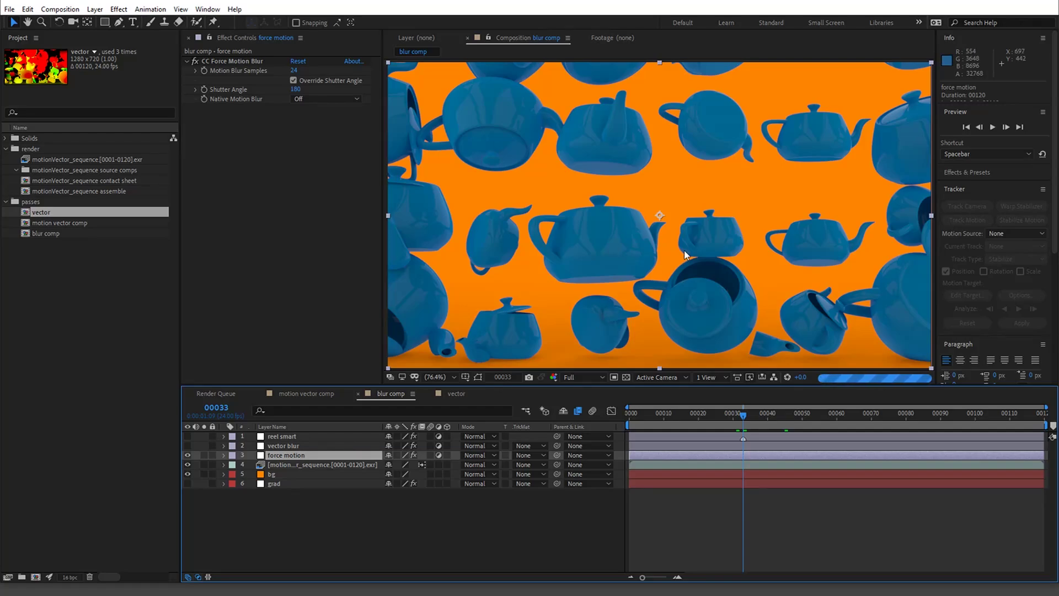
{"action": "left_click", "coordinate": [9, 9]}
{"action": "left_click", "coordinate": [25, 109]}
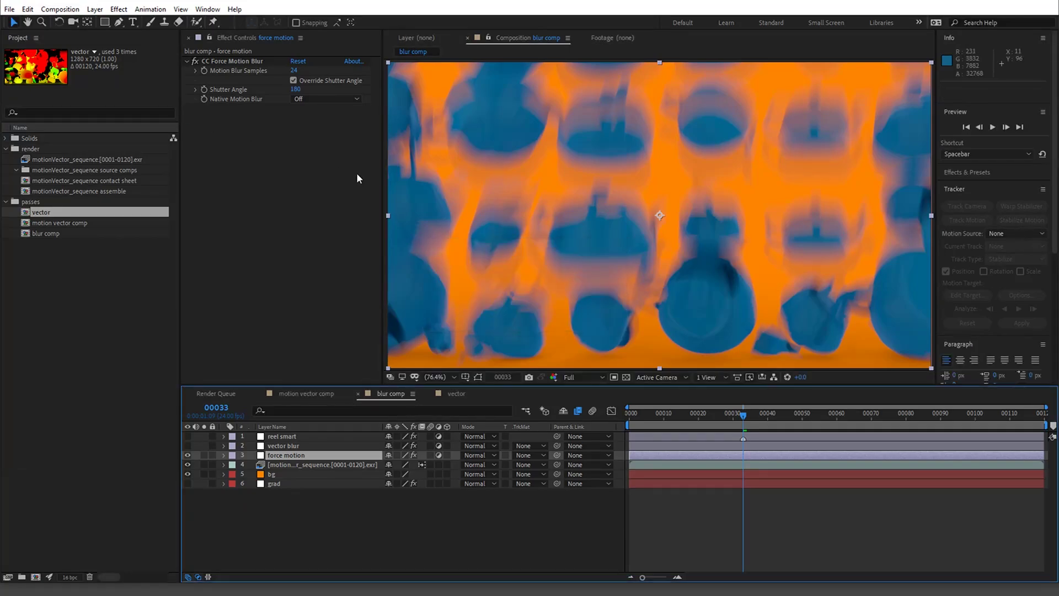
Set the force motion layer's CC Force Motion Blur to a shutter angle of 90 and 48 motion blur samples.
{"action": "left_click", "coordinate": [296, 90]}
{"action": "type", "text": "90"}
{"action": "key", "text": "Return"}
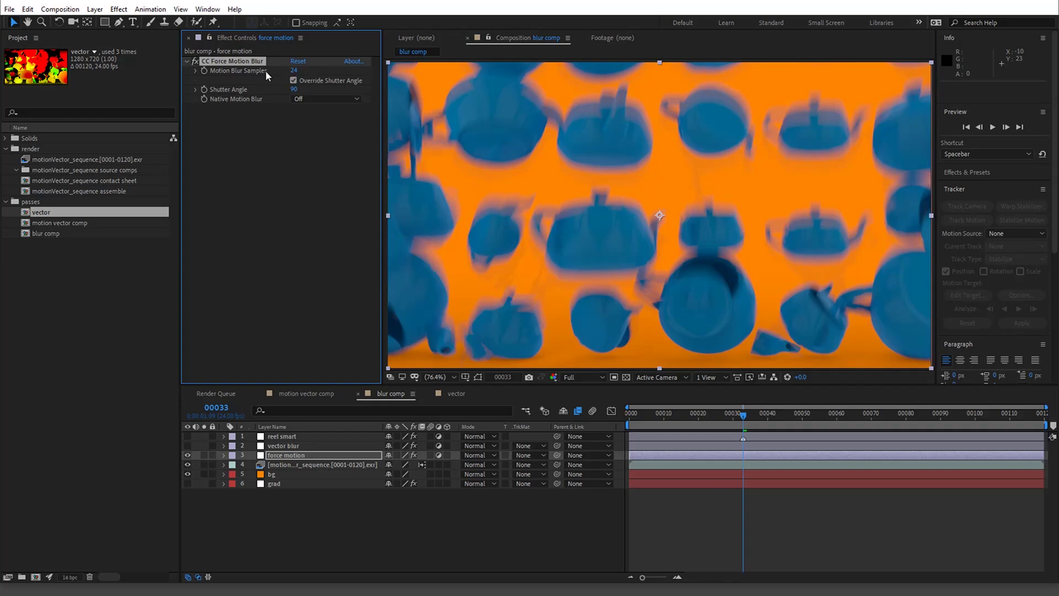
{"action": "left_click", "coordinate": [292, 71]}
{"action": "type", "text": "48"}
{"action": "key", "text": "Return"}
{"action": "key", "text": "comma"}
{"action": "key", "text": "period"}
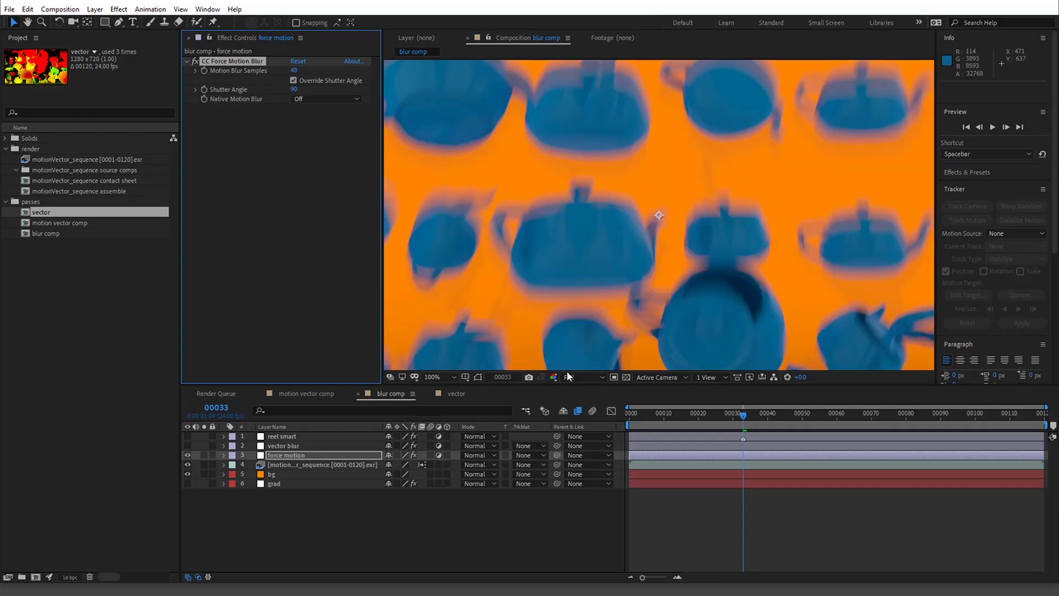
Set Native Motion Blur to On in the force motion layer's CC Force Motion Blur effect.
{"action": "left_click", "coordinate": [453, 378]}
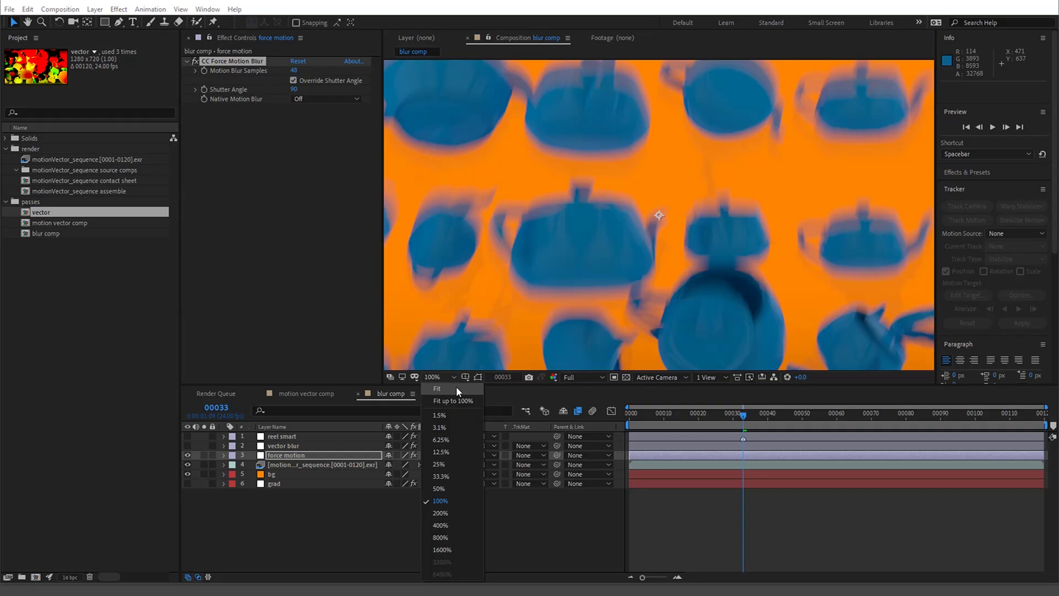
{"action": "left_click", "coordinate": [322, 97]}
{"action": "left_click", "coordinate": [323, 99]}
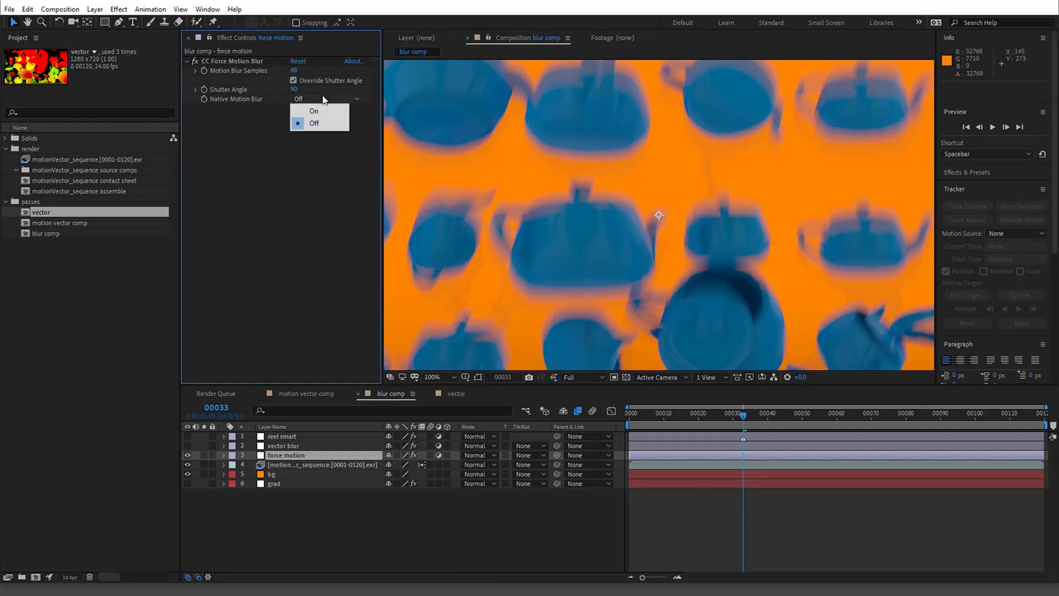
{"action": "left_click", "coordinate": [322, 124]}
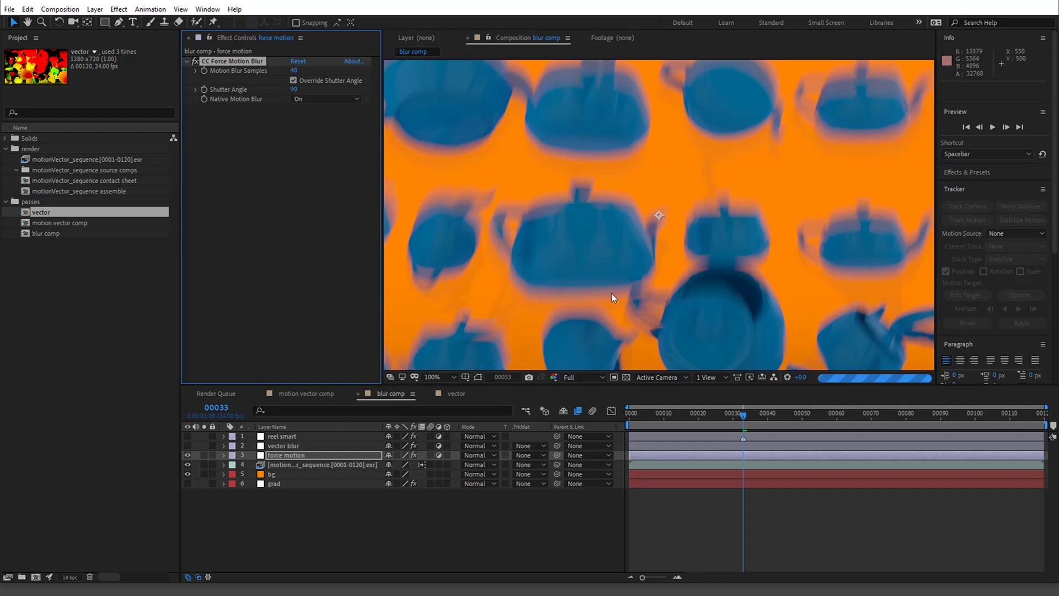
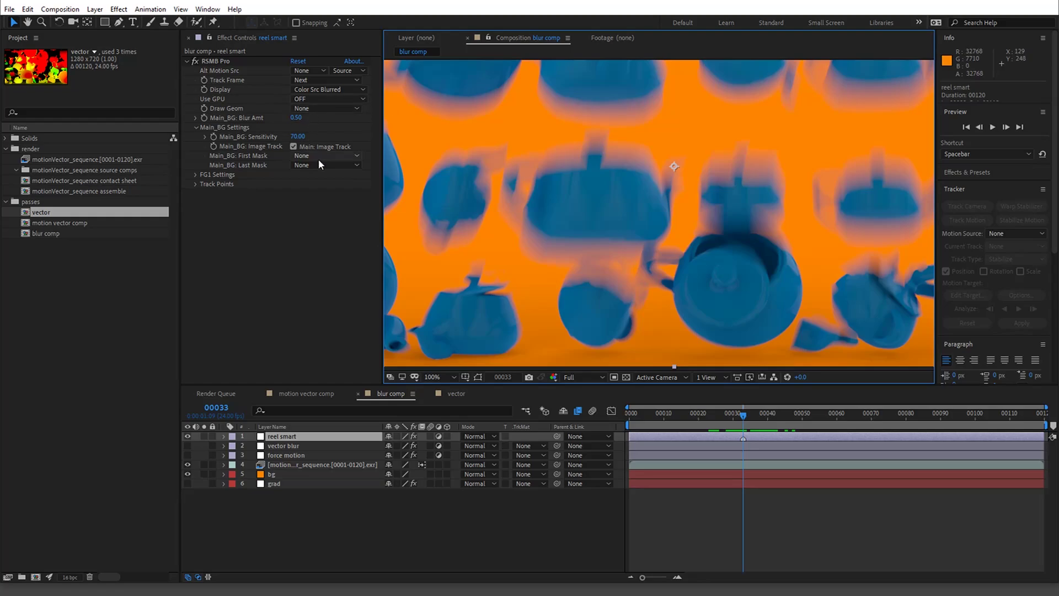
Set the reel smart layer's RSMB Pro sensitivity to 10 and its blur amount to 0.25.
{"action": "left_click", "coordinate": [298, 137]}
{"action": "type", "text": "10"}
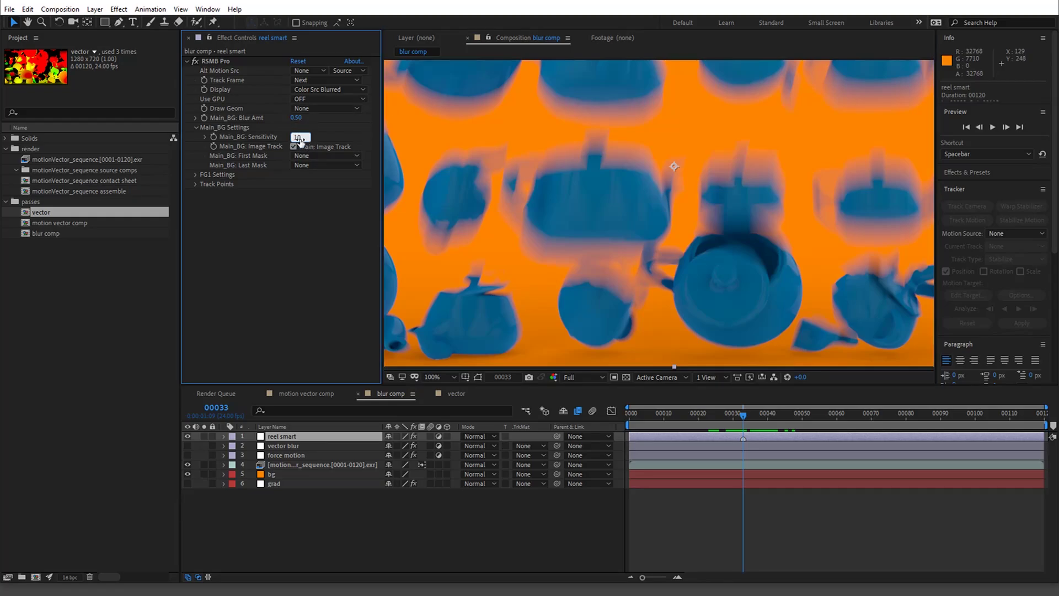
{"action": "key", "text": "Return"}
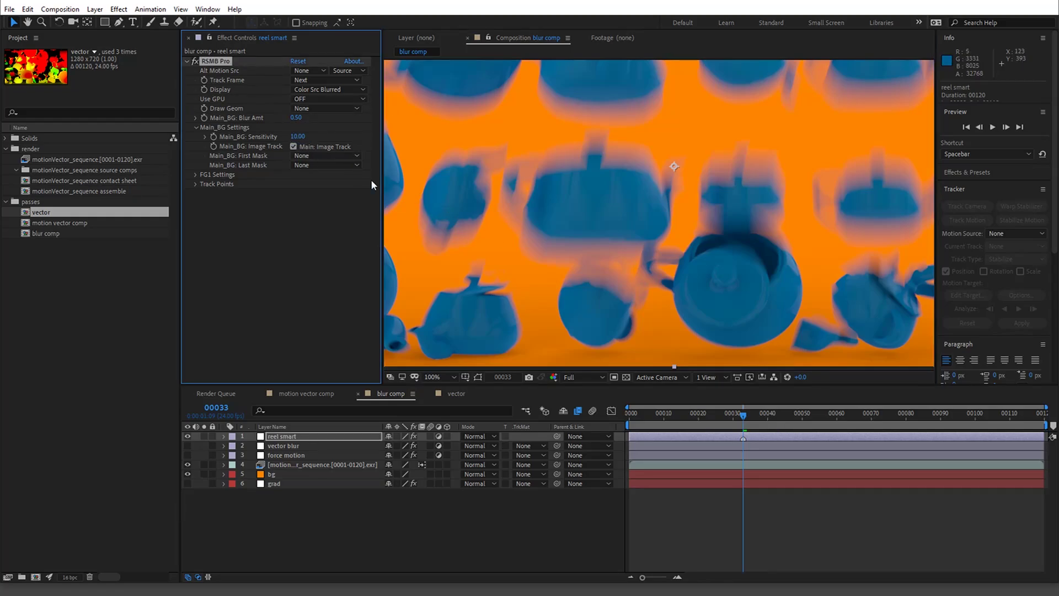
{"action": "left_click", "coordinate": [298, 118]}
{"action": "type", "text": "0"}
{"action": "key", "text": "Return"}
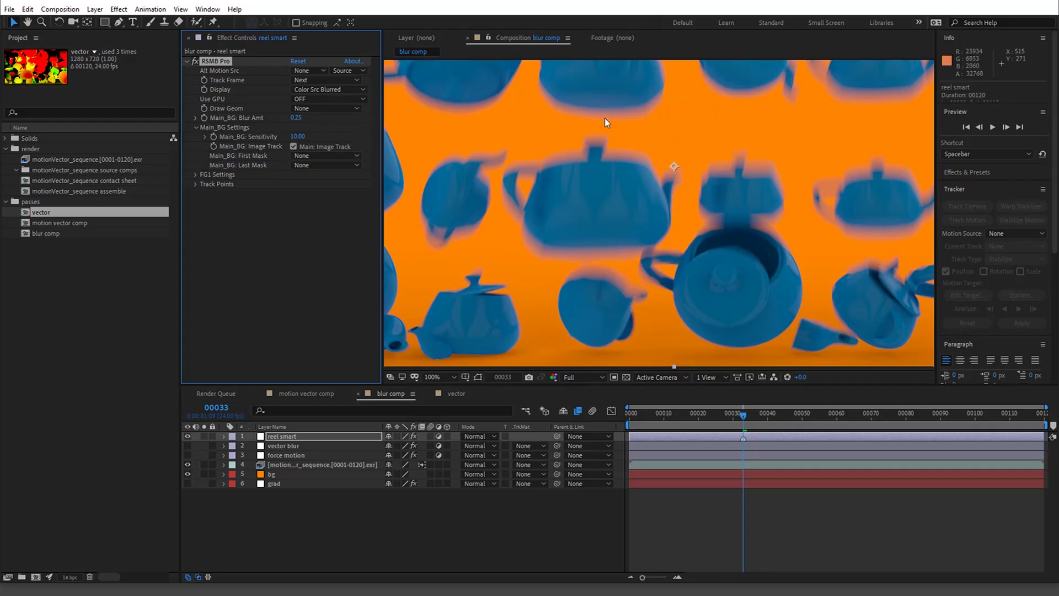
{"action": "key", "text": "comma"}
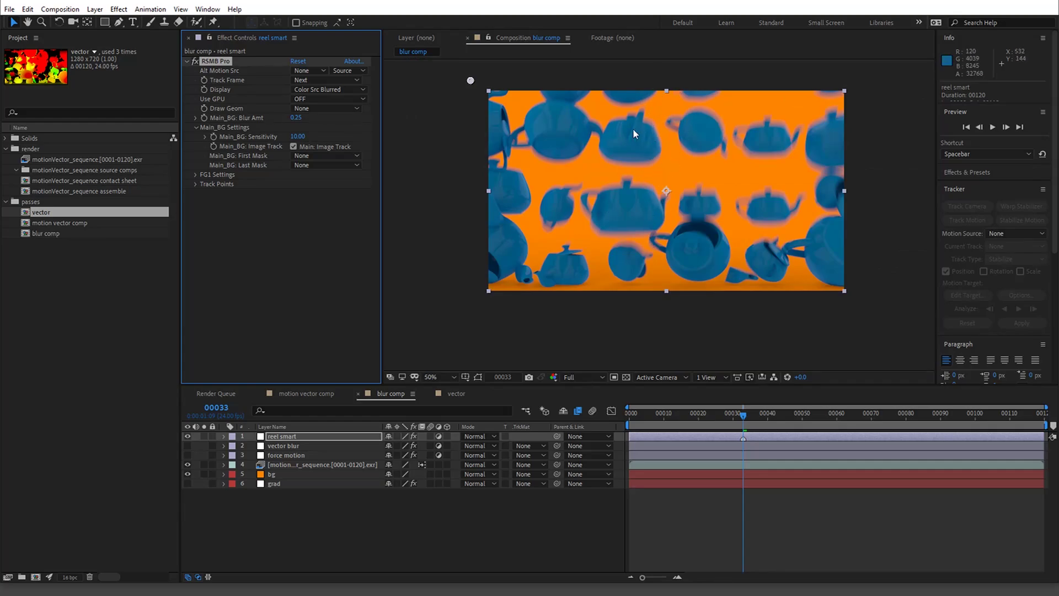
{"action": "key", "text": "period"}
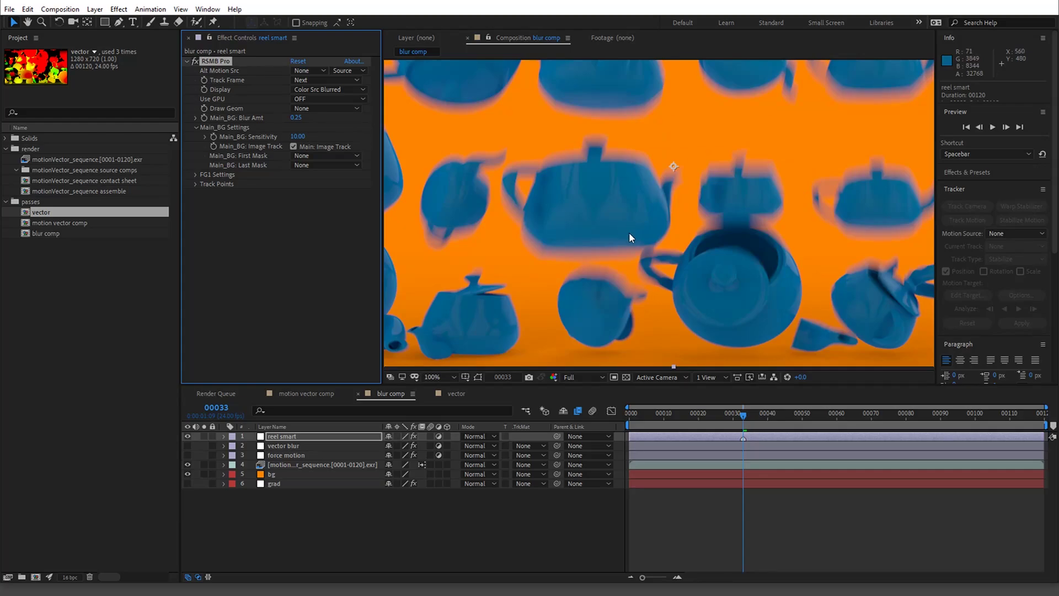
Compare the vector comp's motion pass with the blurred teapots in the blur comp.
{"action": "left_click", "coordinate": [456, 393]}
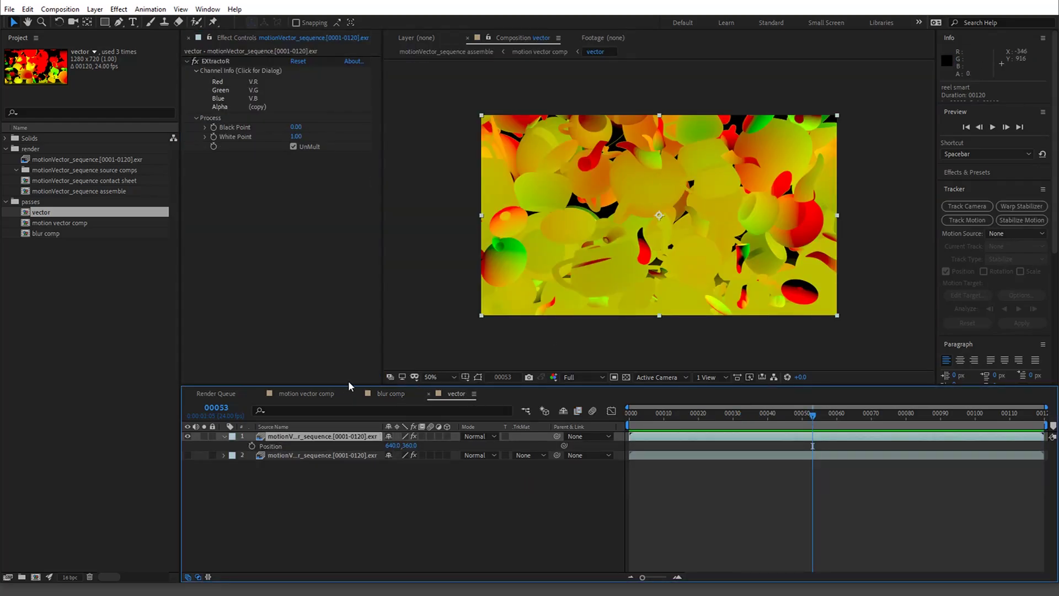
{"action": "left_click", "coordinate": [400, 392]}
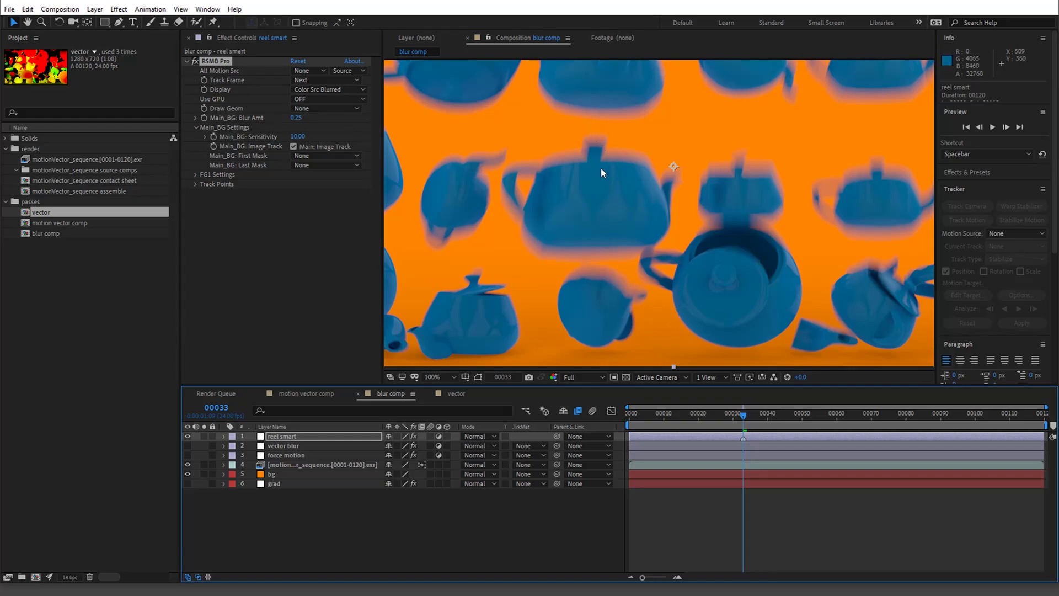
{"action": "left_click", "coordinate": [471, 390]}
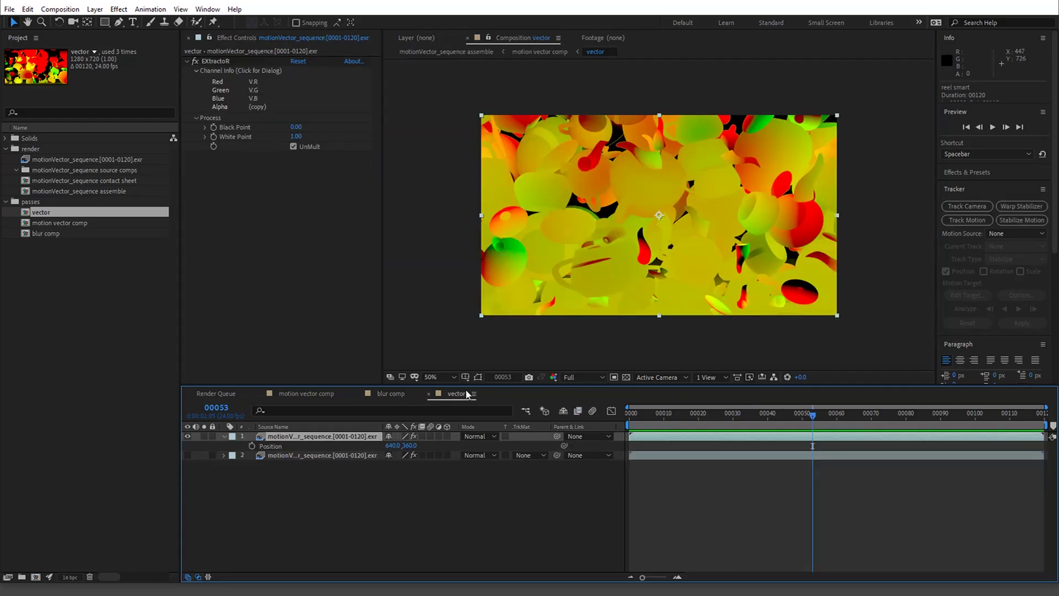
{"action": "left_click", "coordinate": [391, 395]}
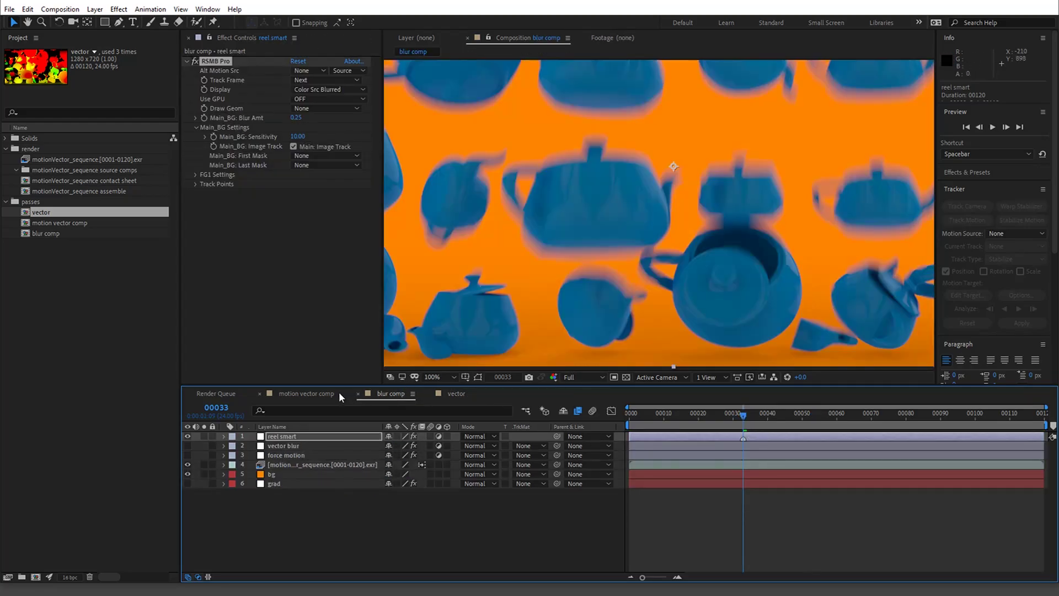
Hide the reel smart layer and make the vector blur layer visible.
{"action": "left_click", "coordinate": [272, 439]}
{"action": "left_click", "coordinate": [187, 436]}
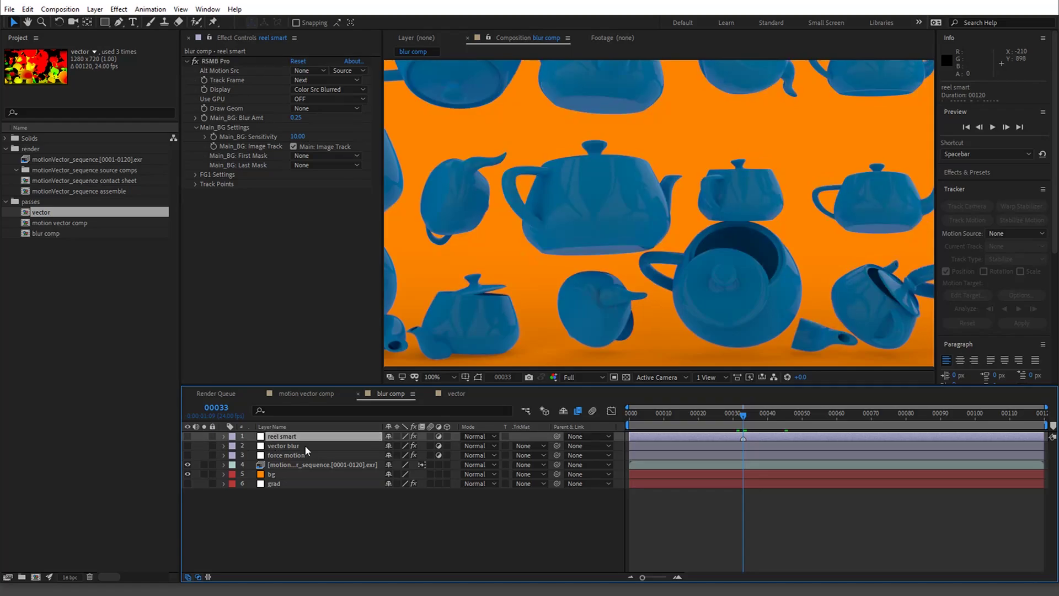
{"action": "left_click", "coordinate": [305, 445]}
{"action": "left_click", "coordinate": [186, 445]}
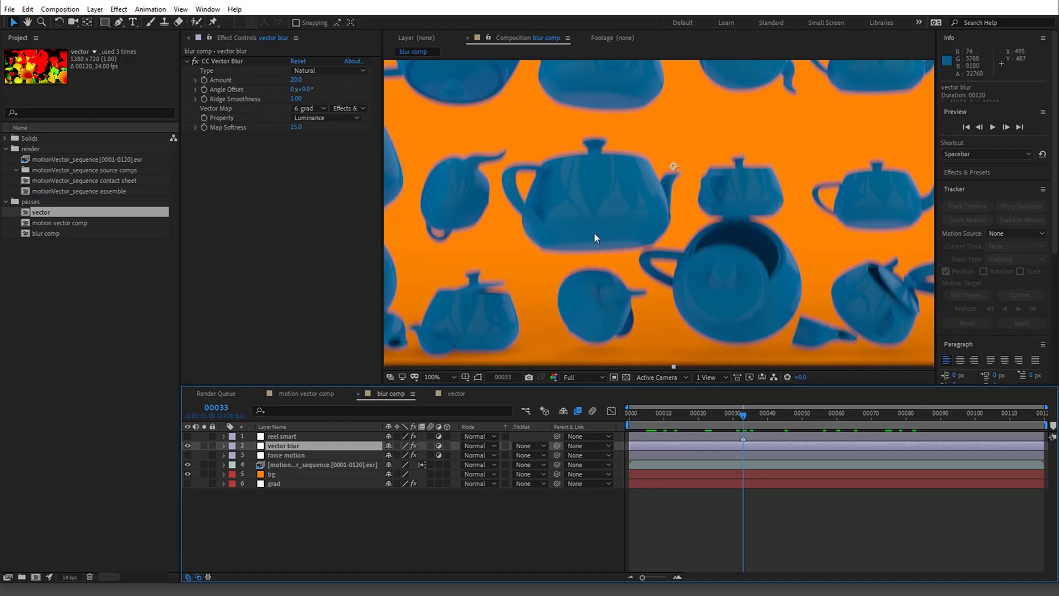
{"action": "key", "text": "comma"}
{"action": "key", "text": "period"}
Make the grad layer visible and solo it to examine its Gradient Ramp.
{"action": "left_click", "coordinate": [278, 481]}
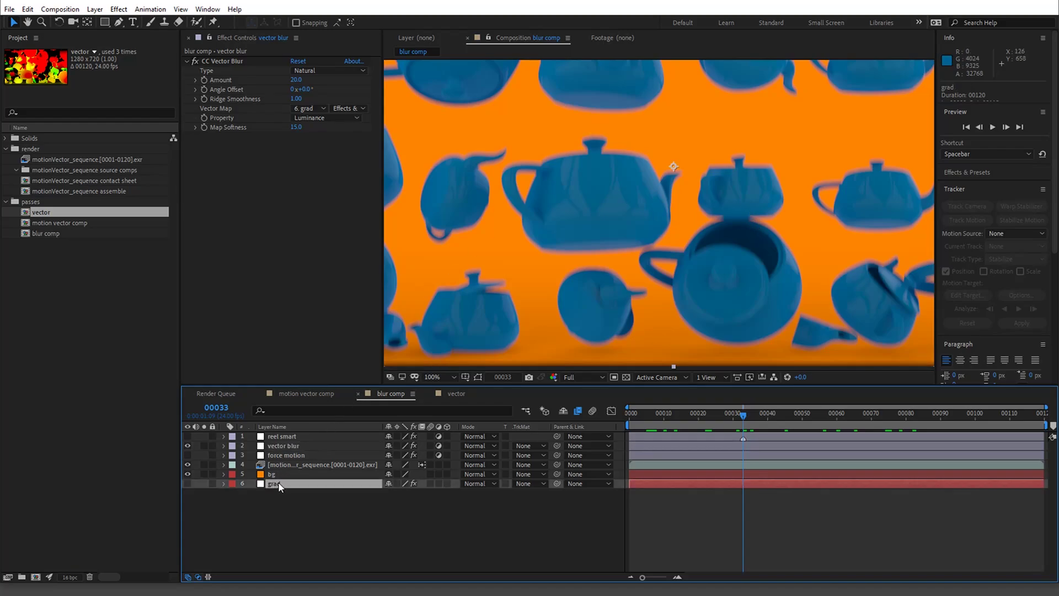
{"action": "left_click", "coordinate": [187, 483]}
{"action": "left_click", "coordinate": [203, 483]}
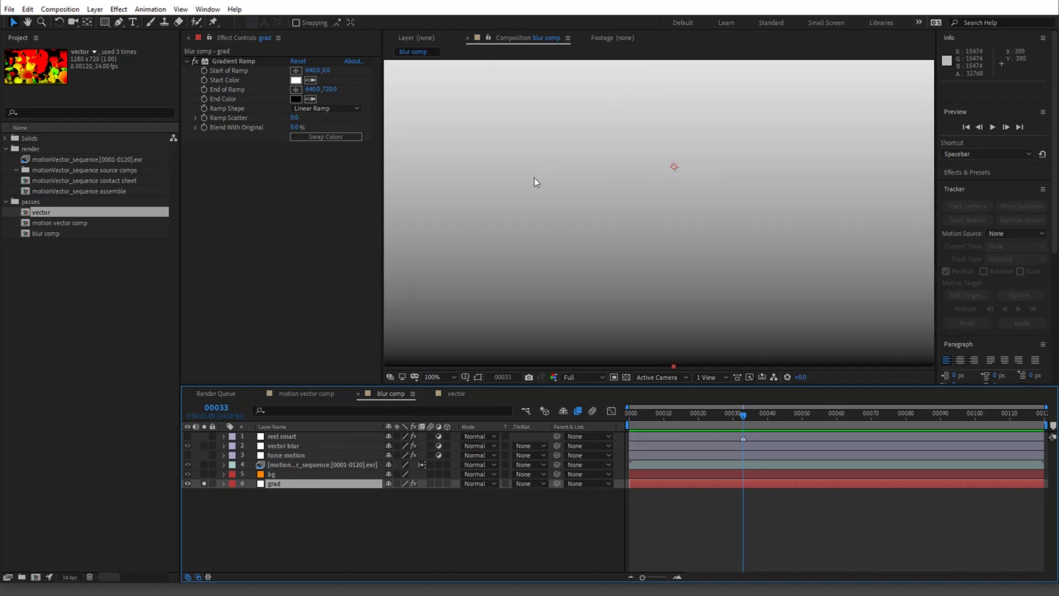
{"action": "scroll", "coordinate": [587, 148], "scroll_direction": "down", "scroll_amount": 2}
{"action": "left_click", "coordinate": [337, 108]}
{"action": "left_click", "coordinate": [356, 108]}
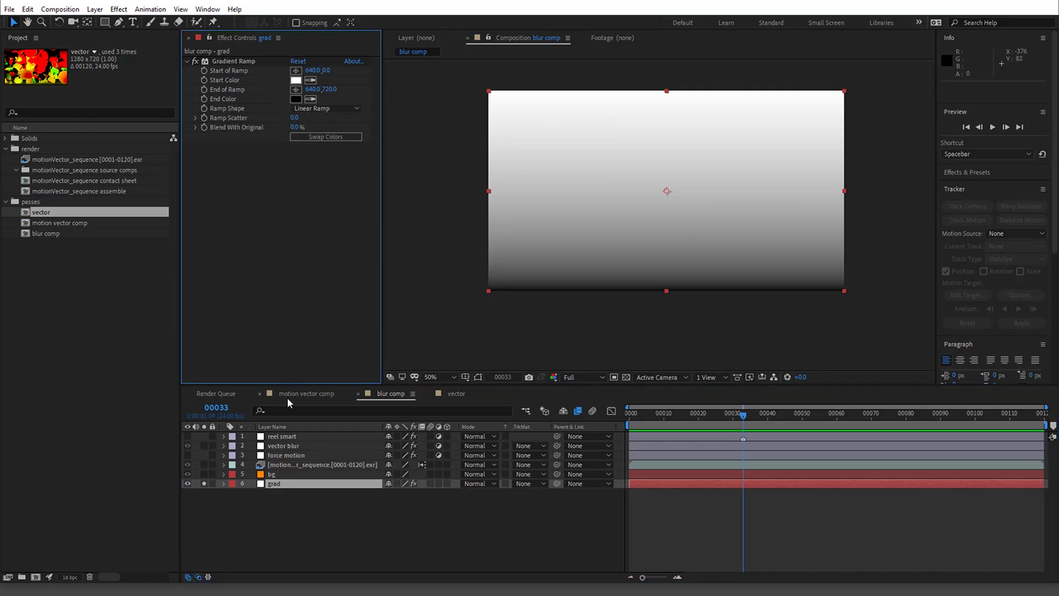
Review the map property choices in the vector blur layer's CC Vector Blur effect, keeping Luminance.
{"action": "left_click", "coordinate": [286, 445]}
{"action": "left_click", "coordinate": [322, 118]}
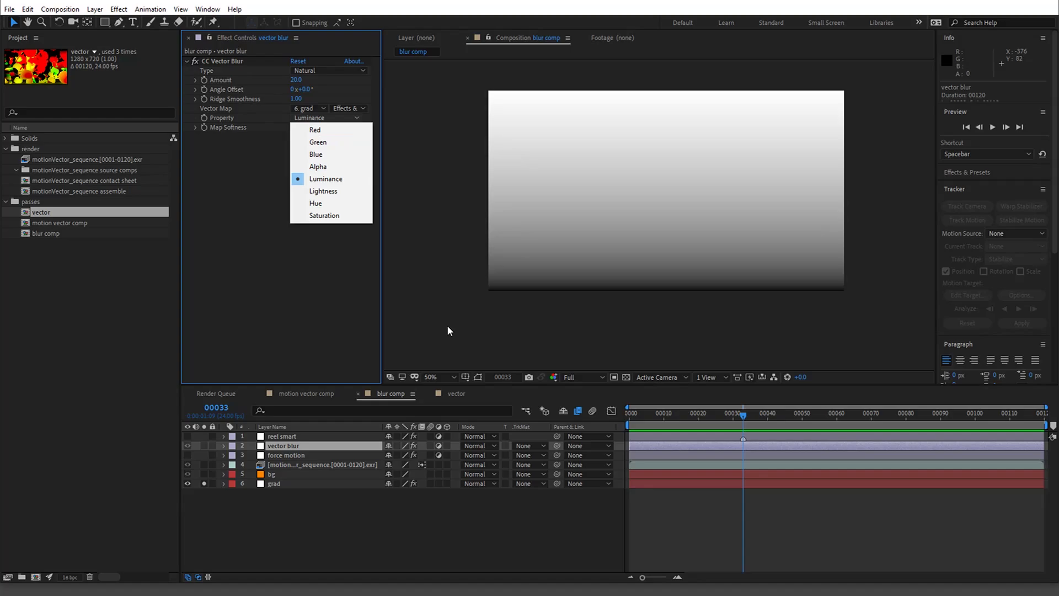
{"action": "left_click", "coordinate": [441, 306]}
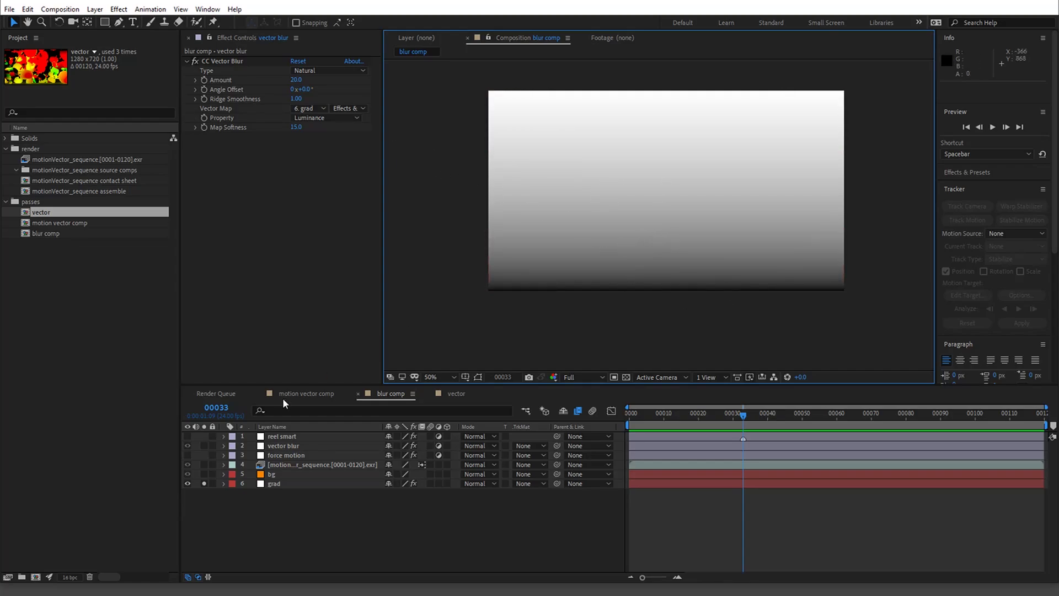
Take the grad layer off solo and inspect the vector blur on the teapots with that layer visible.
{"action": "left_click", "coordinate": [288, 436]}
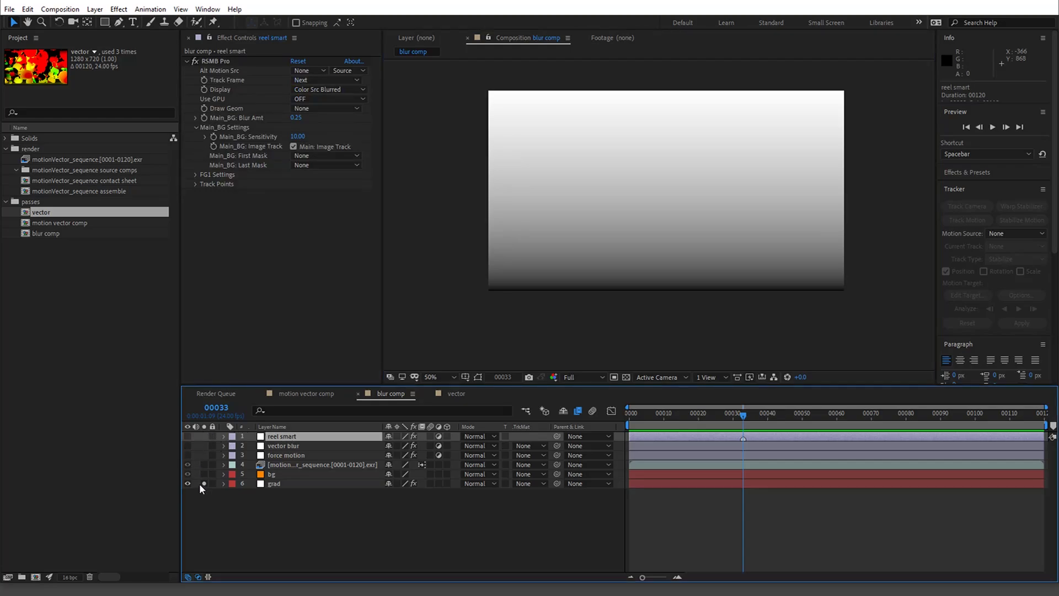
{"action": "left_click", "coordinate": [203, 483]}
{"action": "left_click", "coordinate": [187, 446]}
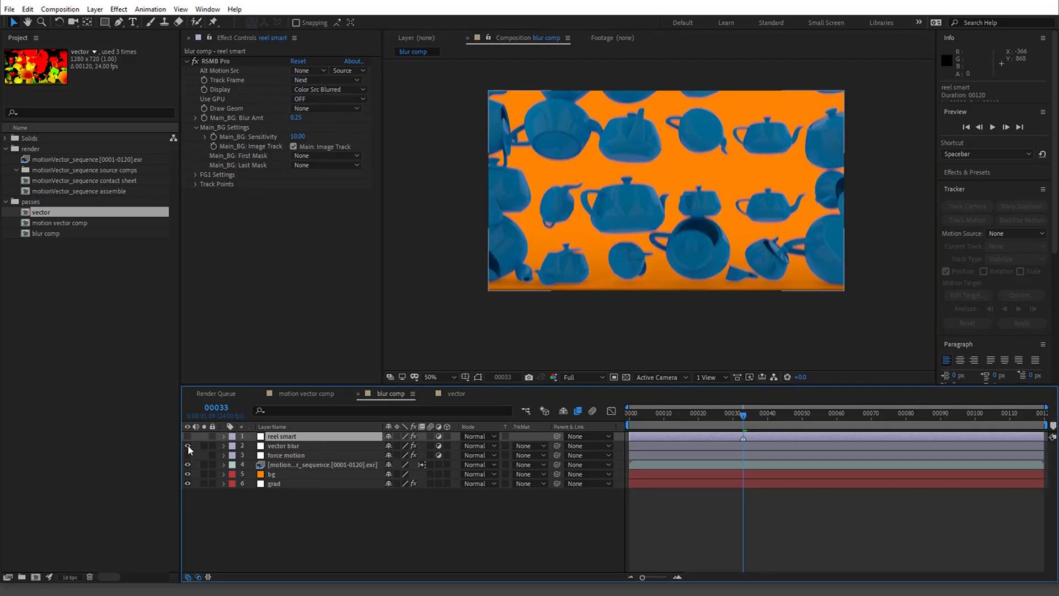
{"action": "scroll", "coordinate": [636, 288], "scroll_direction": "up", "scroll_amount": 2}
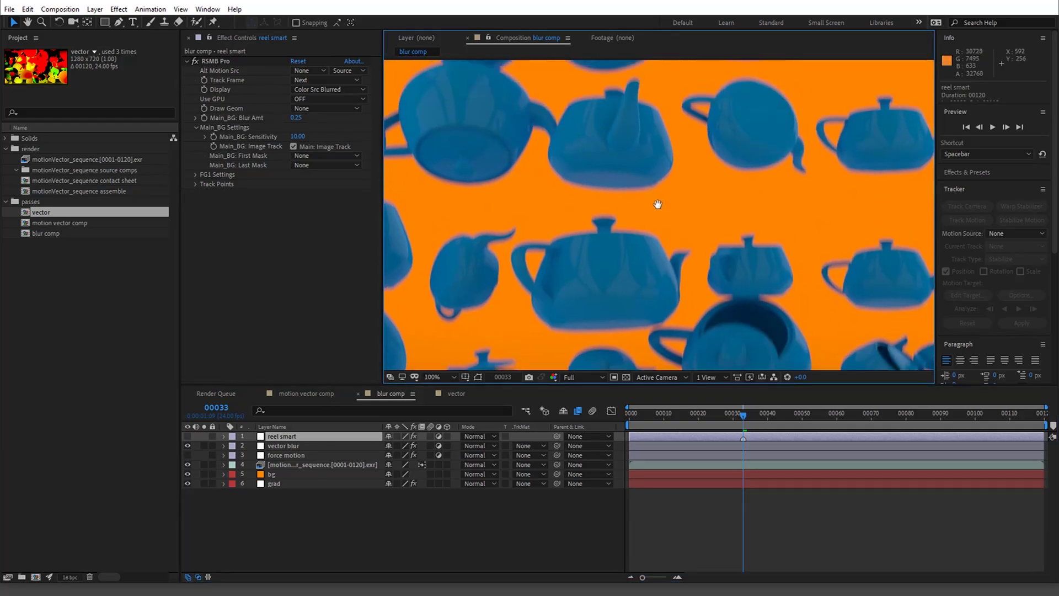
{"action": "left_click_drag", "start_coordinate": [657, 198], "coordinate": [653, 260]}
{"action": "left_click_drag", "start_coordinate": [609, 225], "coordinate": [610, 172]}
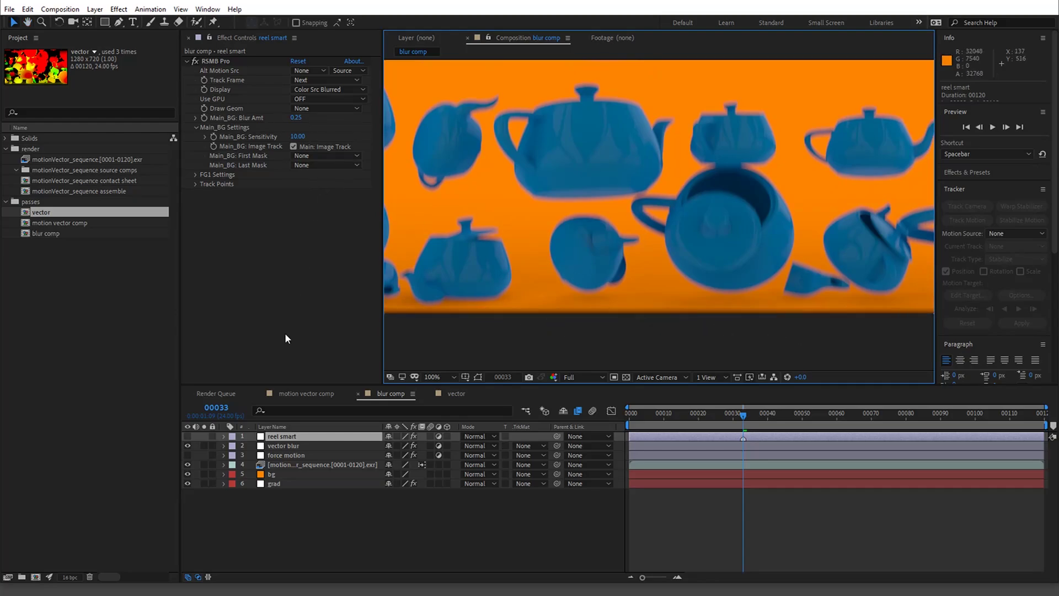
Try a Ramp Scatter of 52.2 on the grad layer's Gradient Ramp, and undo the change.
{"action": "left_click", "coordinate": [290, 484]}
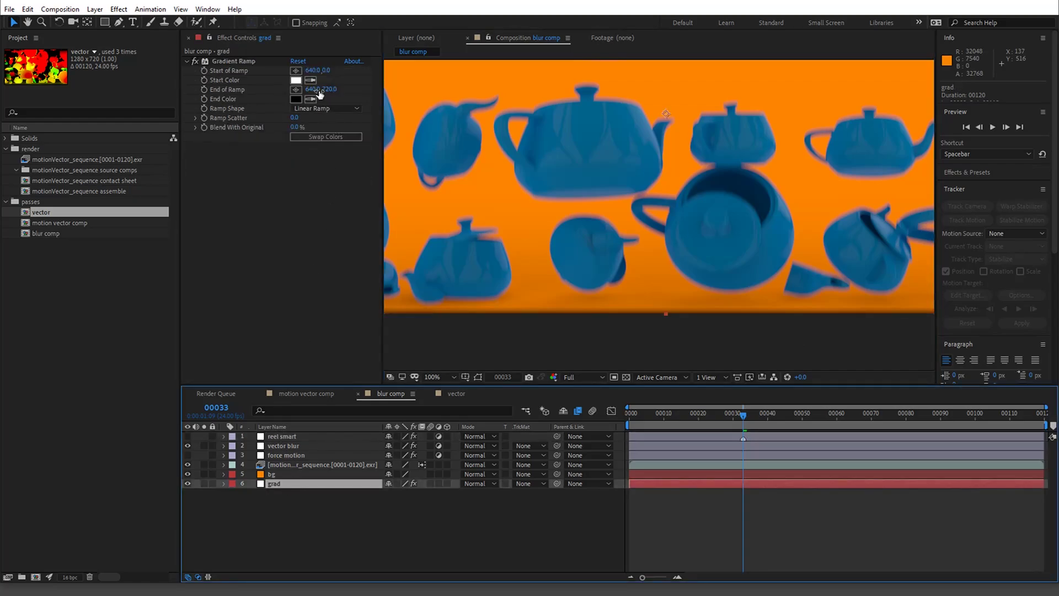
{"action": "left_click_drag", "start_coordinate": [295, 118], "coordinate": [647, 315]}
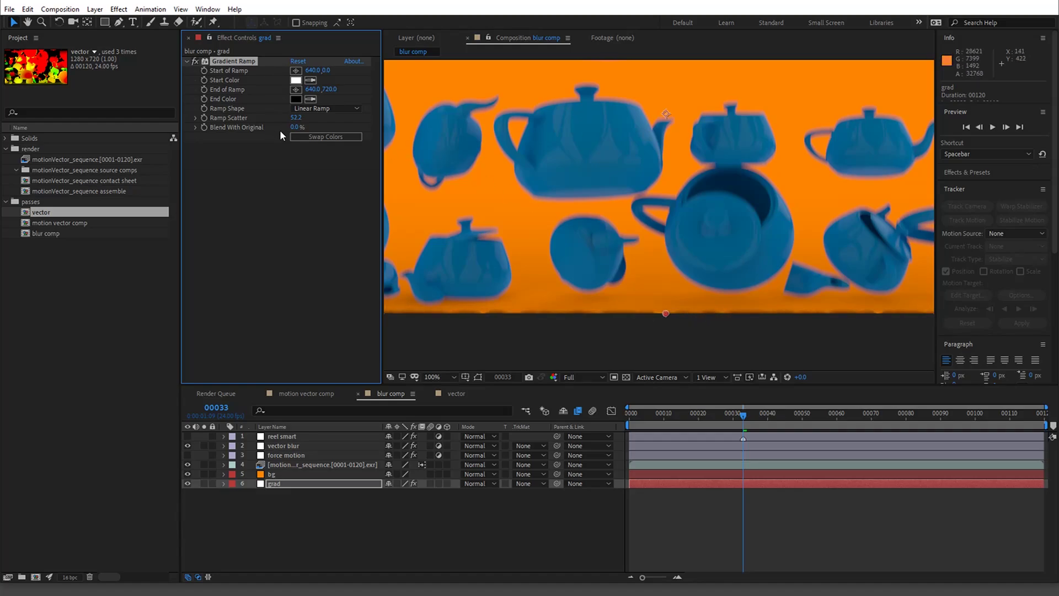
{"action": "key", "text": "ctrl+z"}
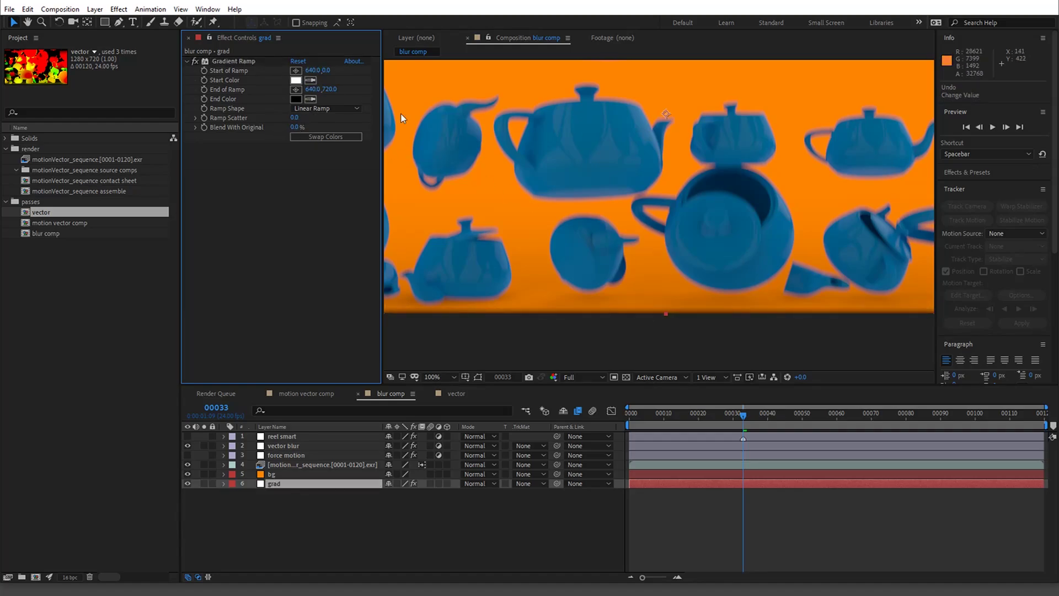
Place the Gradient Ramp's start at 420, 289 and end at 593, 393, and check the grad layer in solo.
{"action": "key", "text": "comma"}
{"action": "left_click_drag", "start_coordinate": [615, 168], "coordinate": [595, 201]}
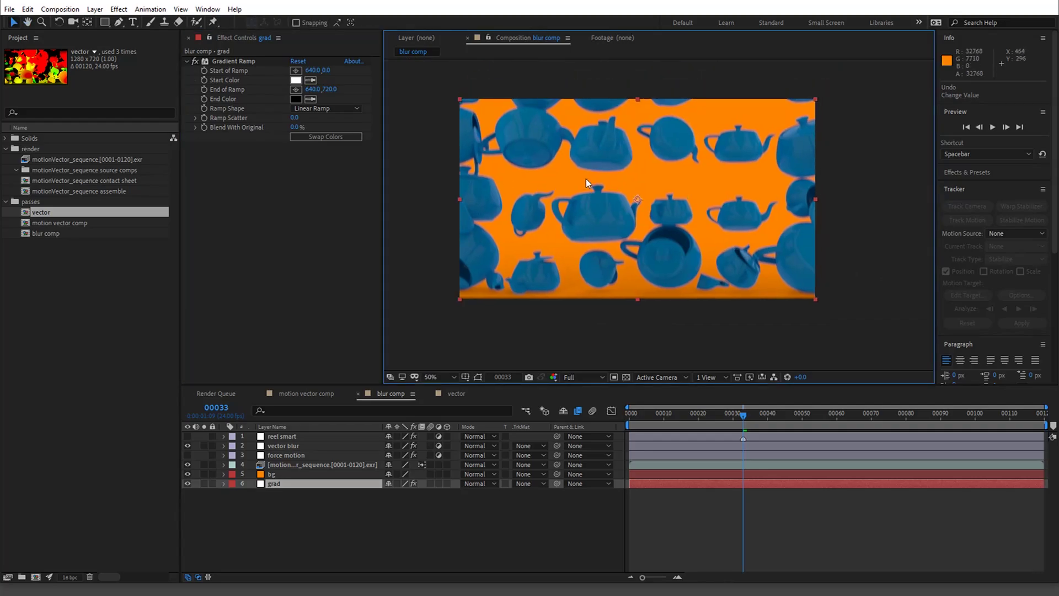
{"action": "key", "text": "period"}
{"action": "left_click", "coordinate": [296, 70]}
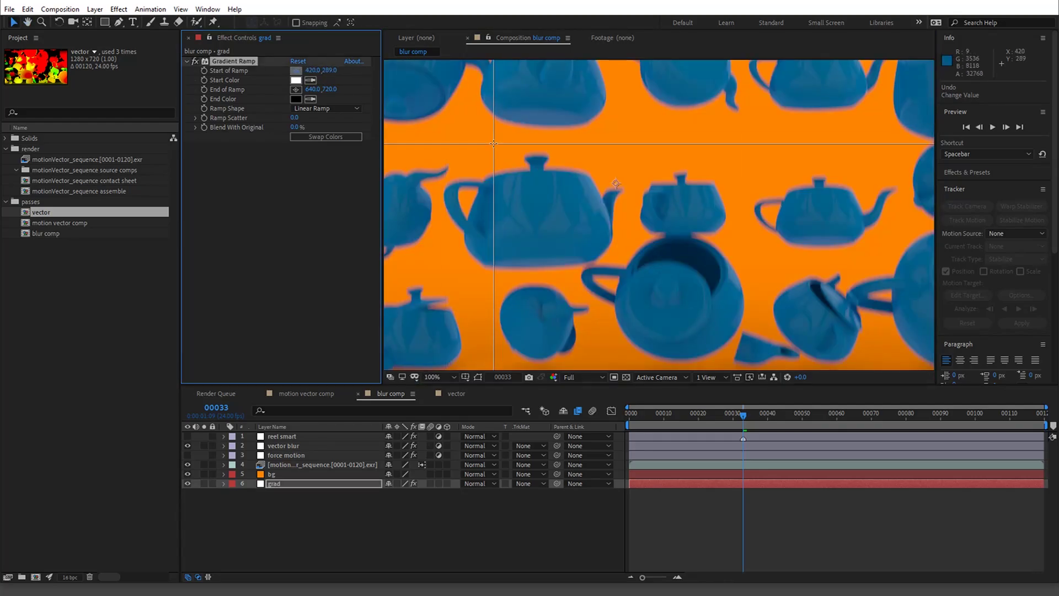
{"action": "left_click", "coordinate": [494, 144]}
{"action": "left_click", "coordinate": [296, 89]}
{"action": "left_click", "coordinate": [655, 252]}
{"action": "left_click_drag", "start_coordinate": [655, 252], "coordinate": [590, 201]}
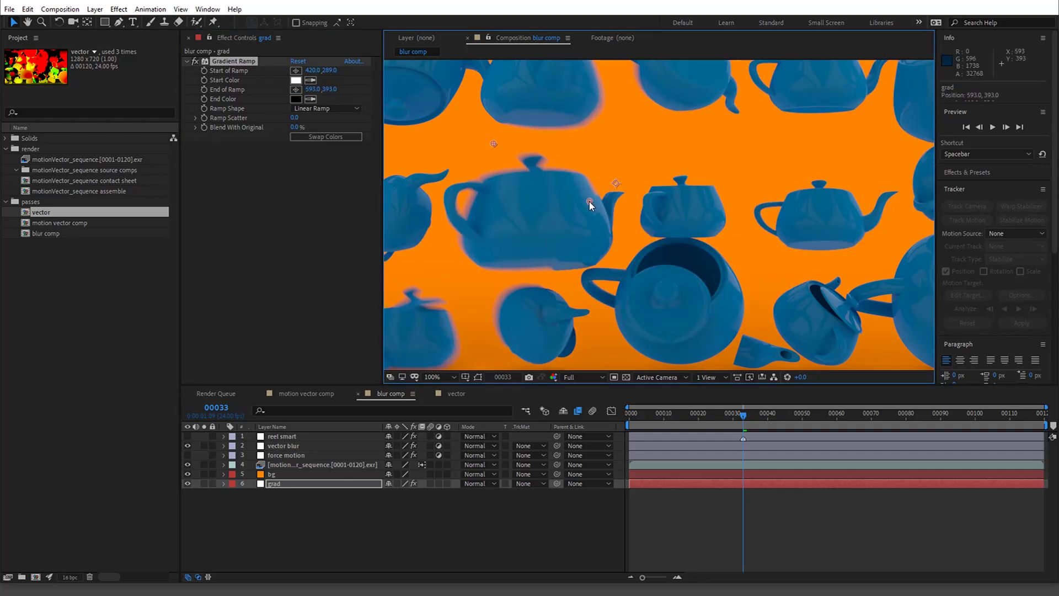
{"action": "left_click", "coordinate": [204, 483]}
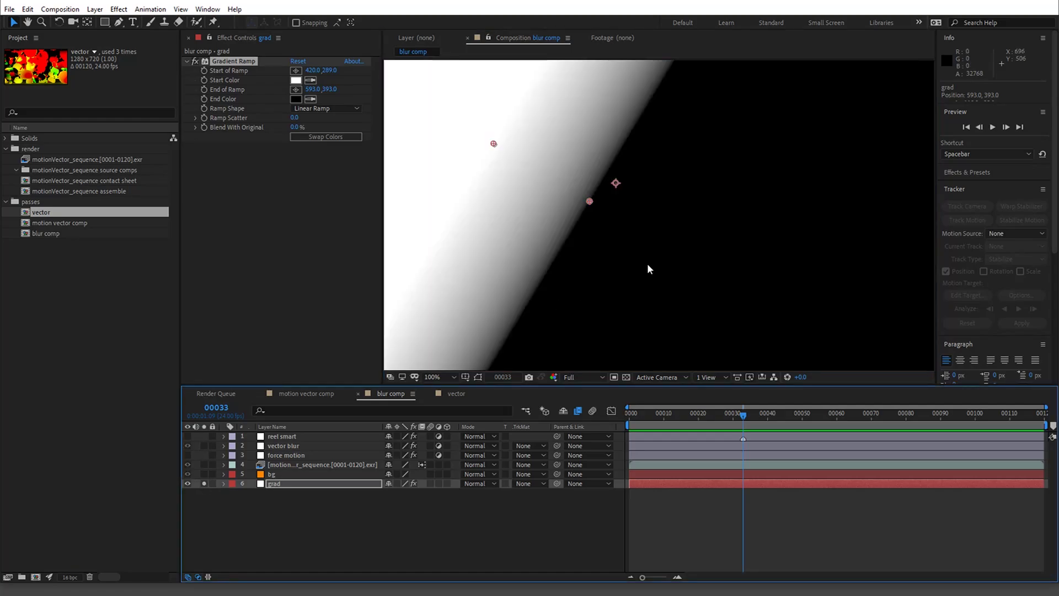
{"action": "left_click", "coordinate": [204, 483]}
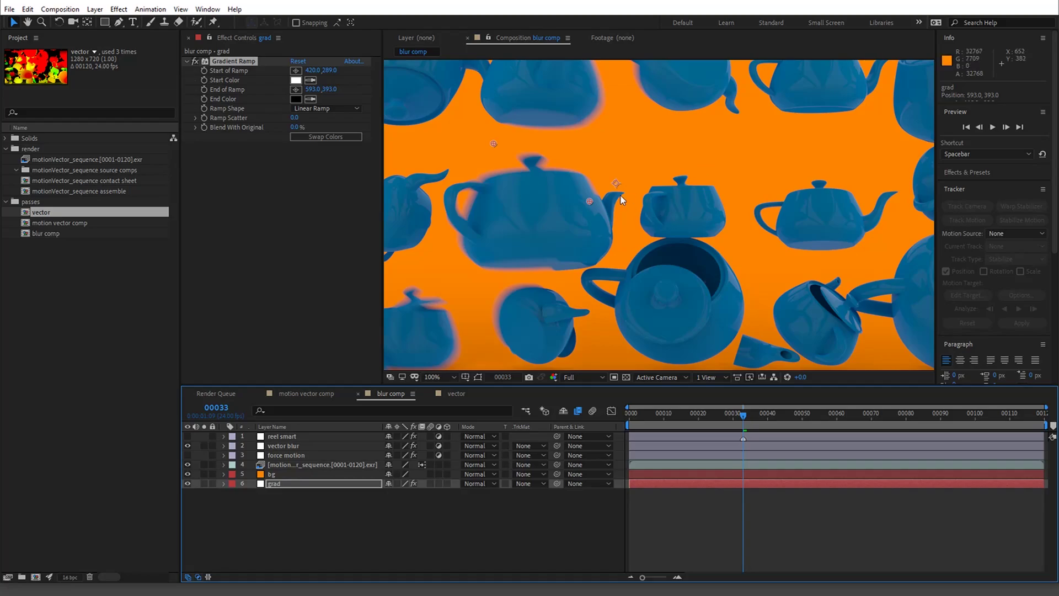
Move the Gradient Ramp's end point beyond the frame to 1372, 779 and inspect the blur.
{"action": "left_click_drag", "start_coordinate": [590, 201], "coordinate": [838, 306]}
{"action": "key", "text": "comma"}
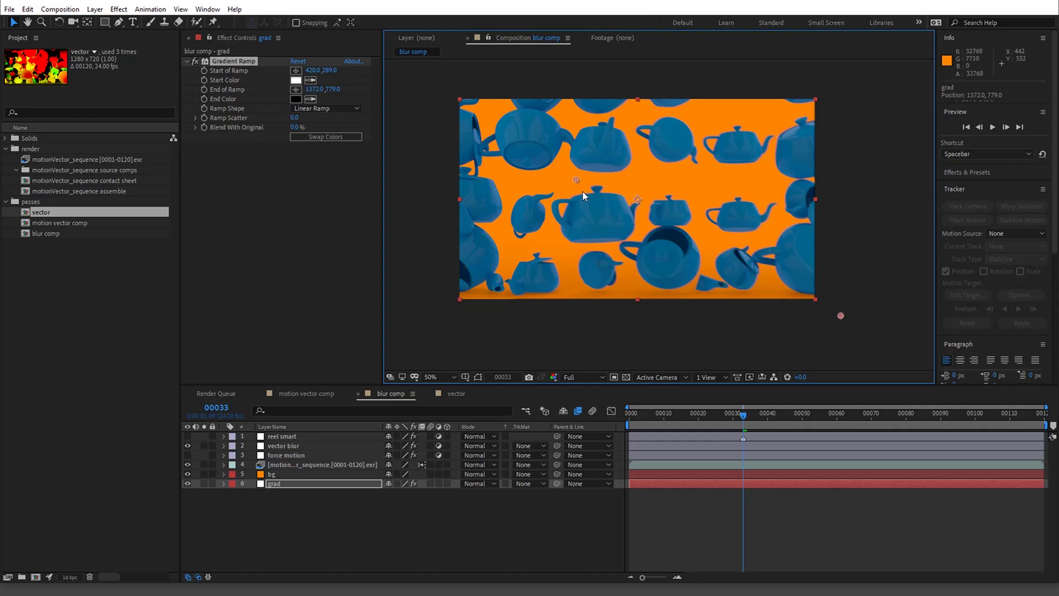
{"action": "key", "text": "period"}
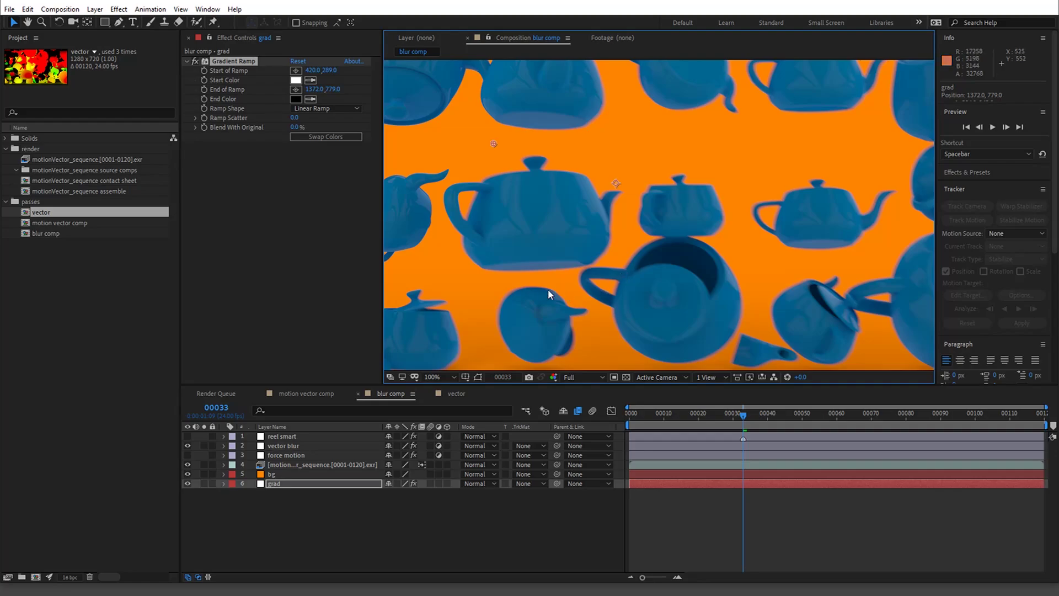
Hide the vector blur layer, glance at the vector comp, and select the motionVector_sequence layer in the blur comp.
{"action": "left_click", "coordinate": [187, 444]}
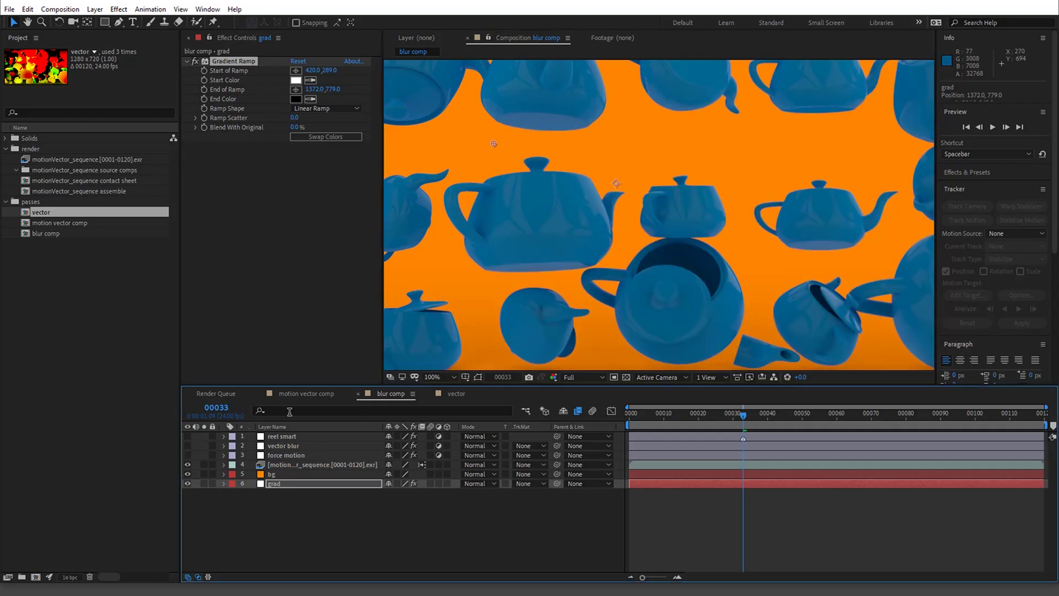
{"action": "left_click", "coordinate": [459, 393]}
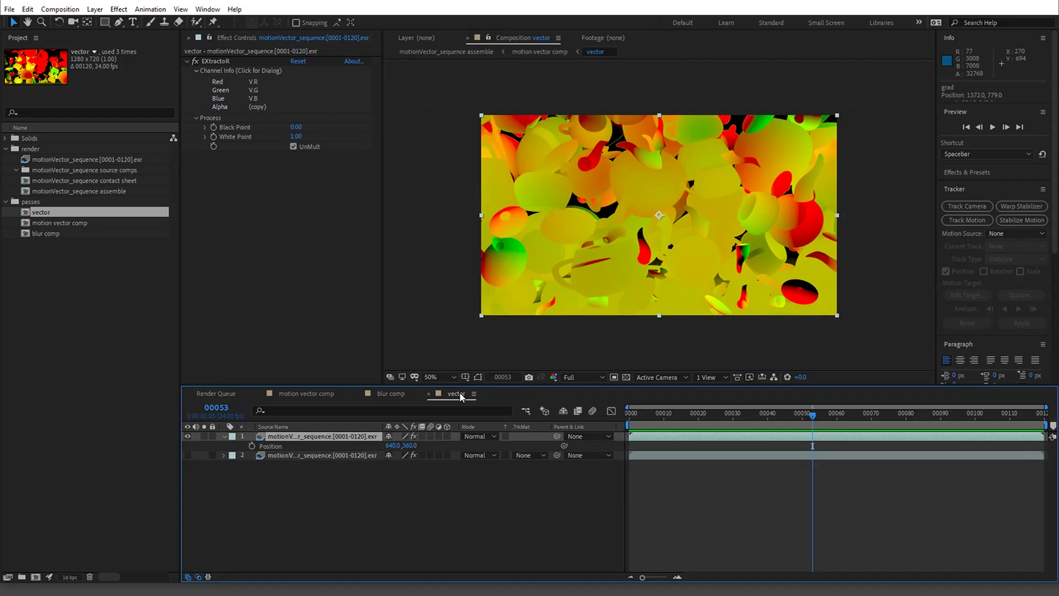
{"action": "left_click", "coordinate": [400, 395]}
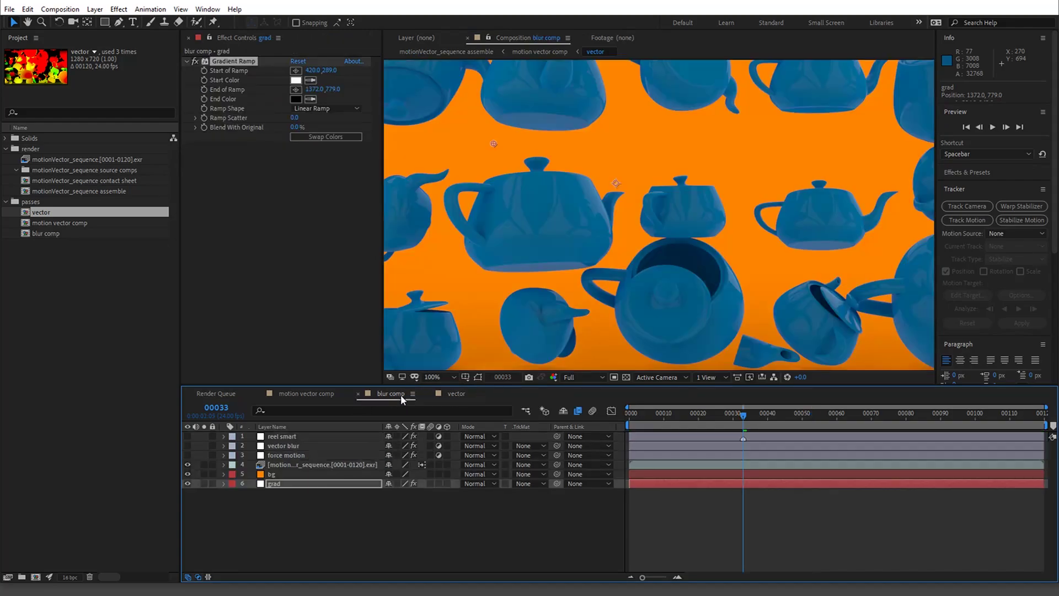
{"action": "left_click", "coordinate": [306, 463]}
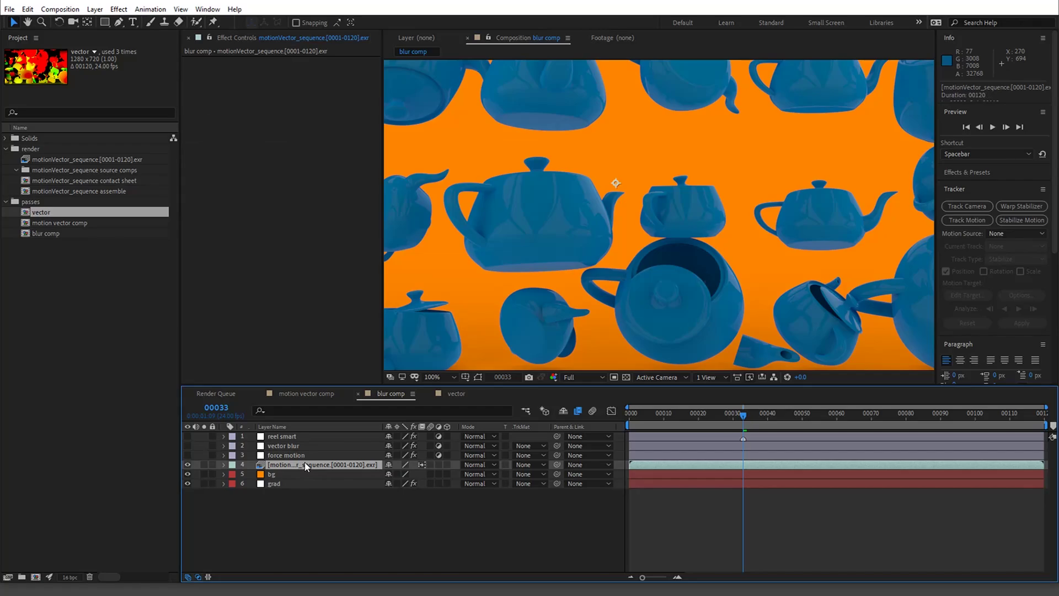
{"action": "left_click", "coordinate": [215, 143]}
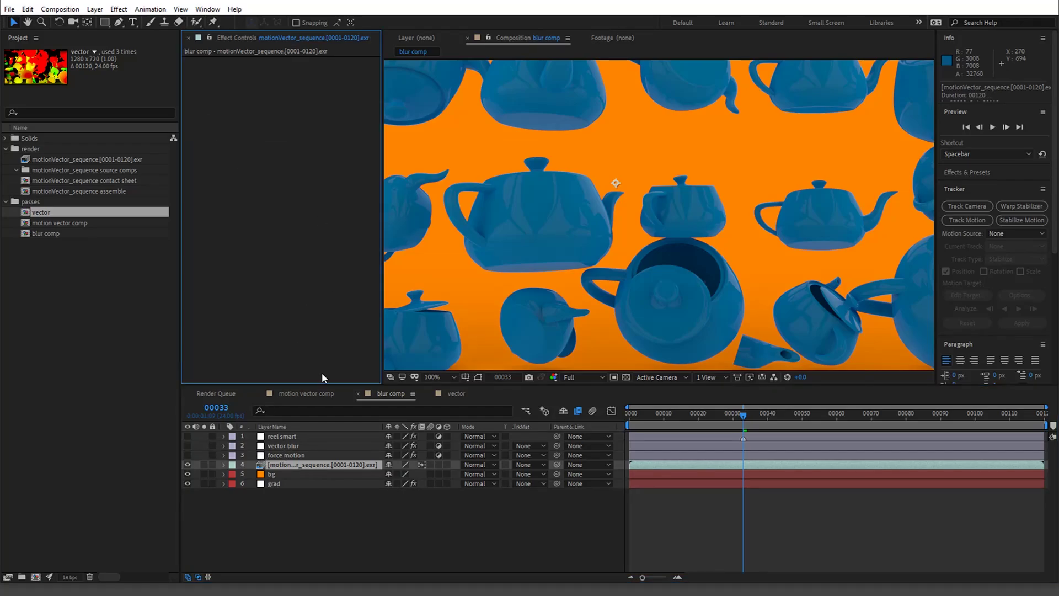
{"action": "left_click", "coordinate": [325, 392]}
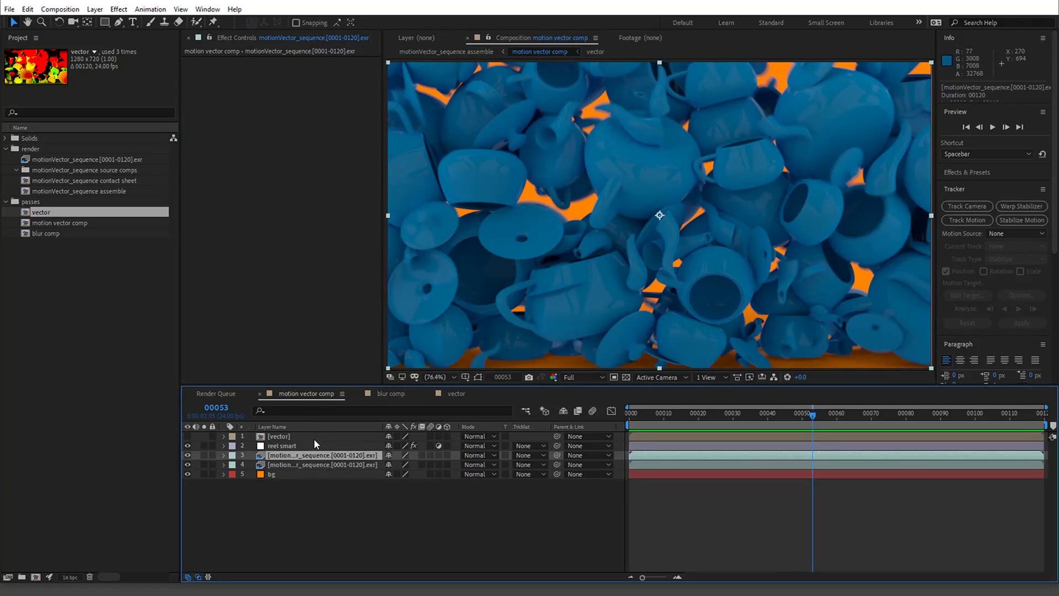
{"action": "left_click", "coordinate": [388, 396]}
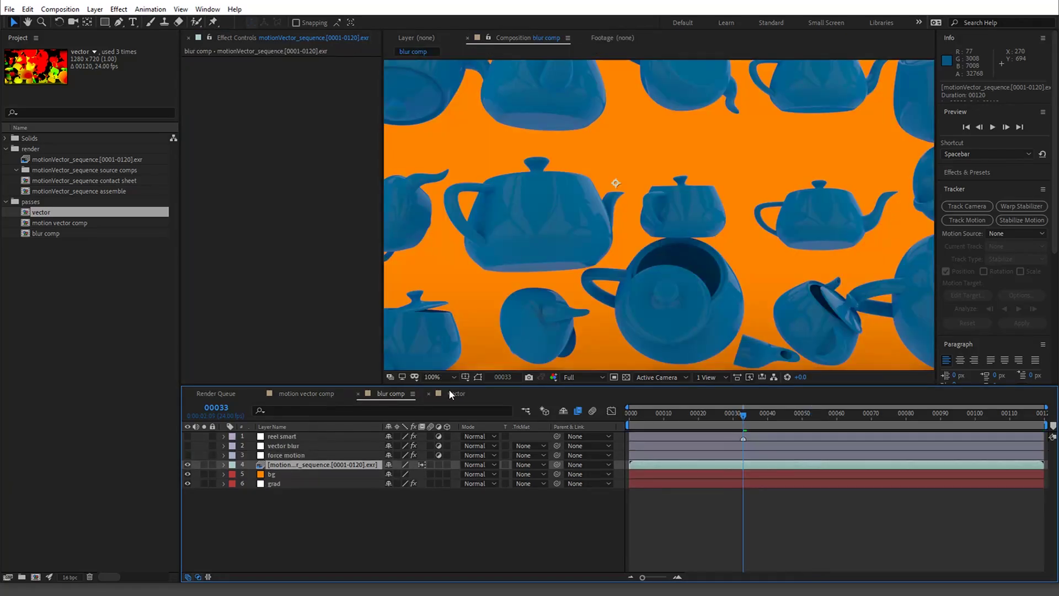
{"action": "left_click", "coordinate": [307, 256]}
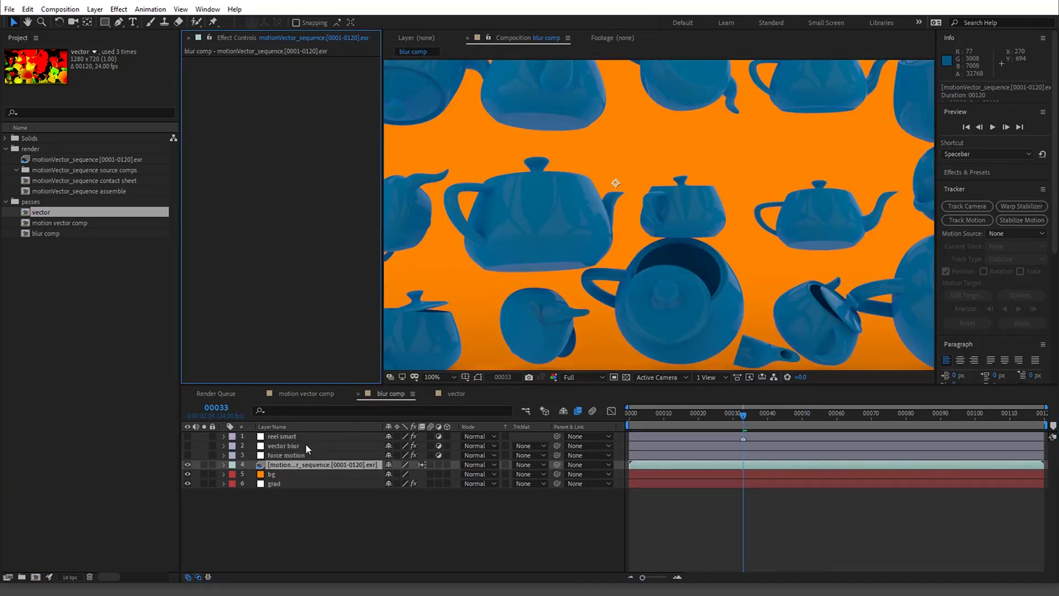
Try the Motion Blur effect on the motionVector_sequence layer and delete it.
{"action": "key", "text": "ctrl+space"}
{"action": "type", "text": "moti"}
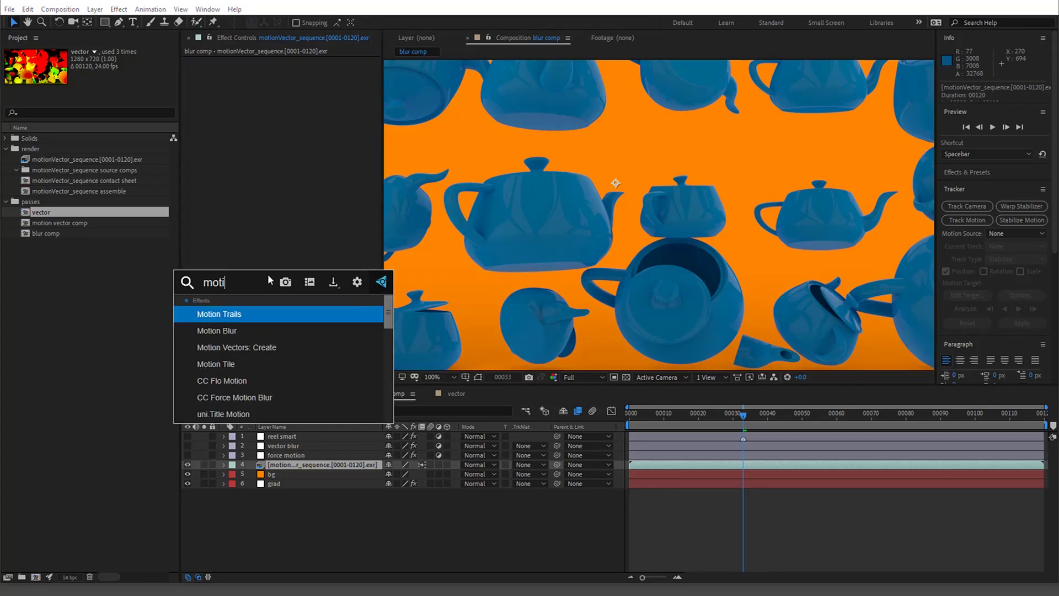
{"action": "key", "text": "Down"}
{"action": "key", "text": "Return"}
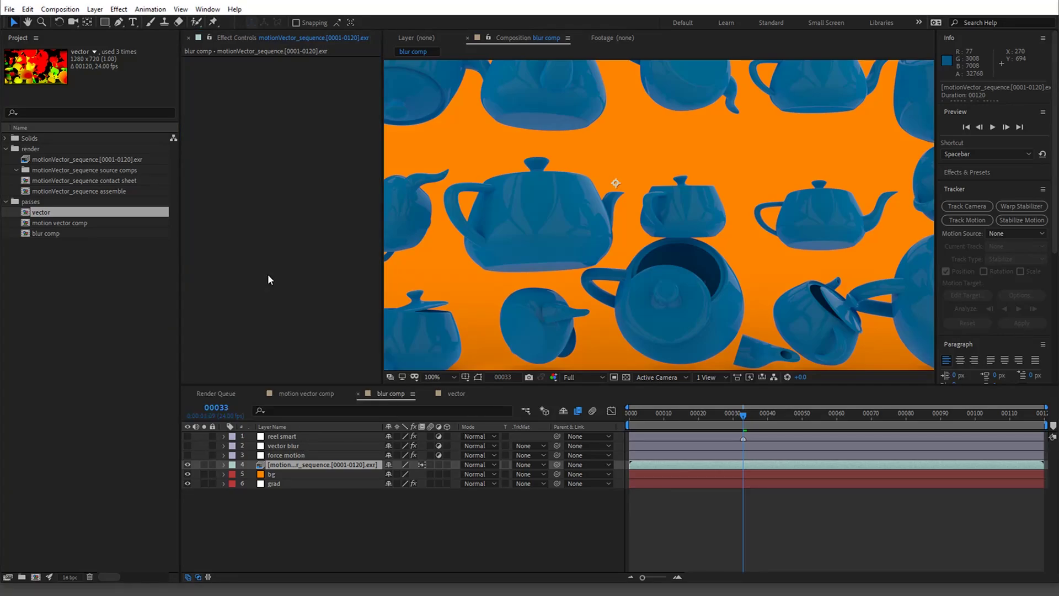
{"action": "left_click", "coordinate": [195, 80]}
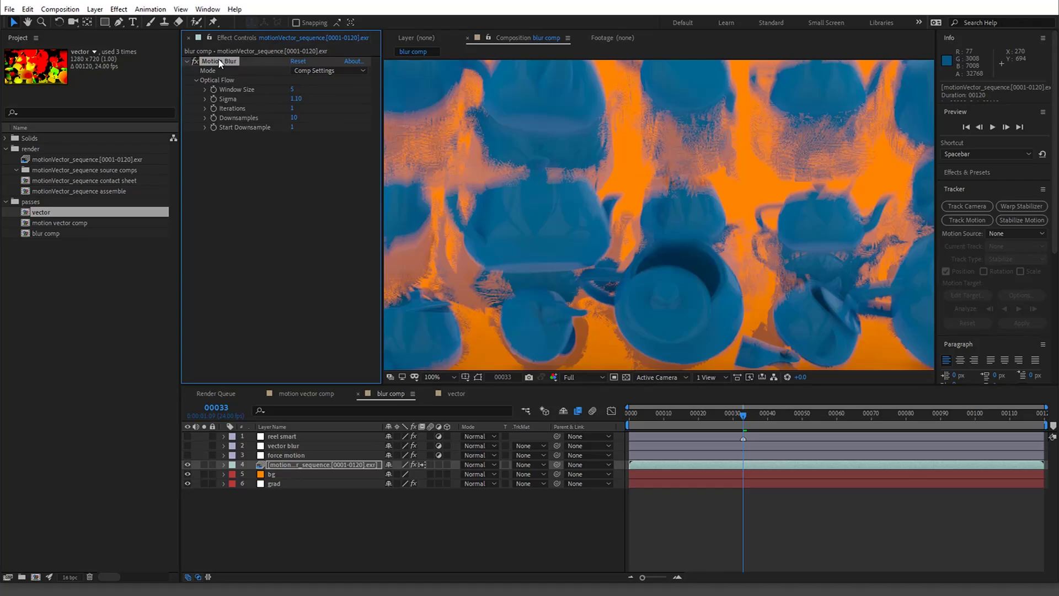
{"action": "key", "text": "Delete"}
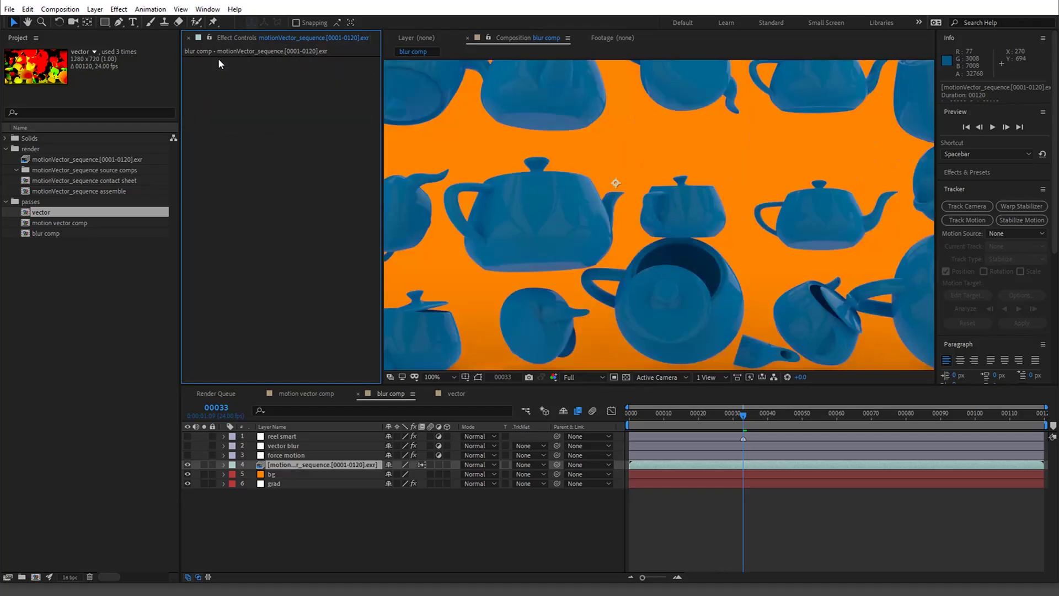
{"action": "left_click", "coordinate": [119, 9]}
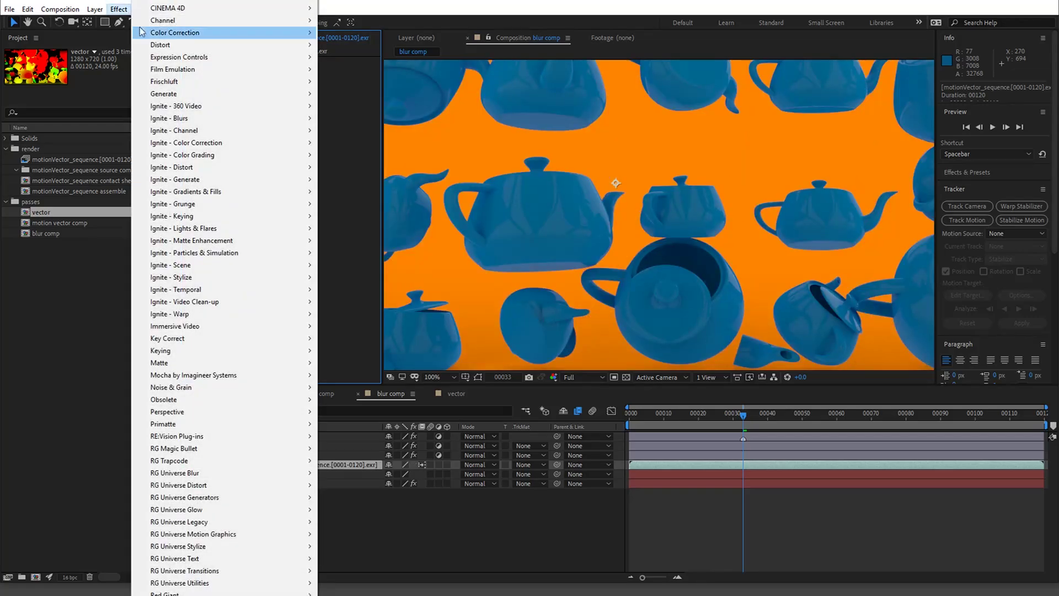
{"action": "mouse_move", "coordinate": [255, 2]}
{"action": "key", "text": "Escape"}
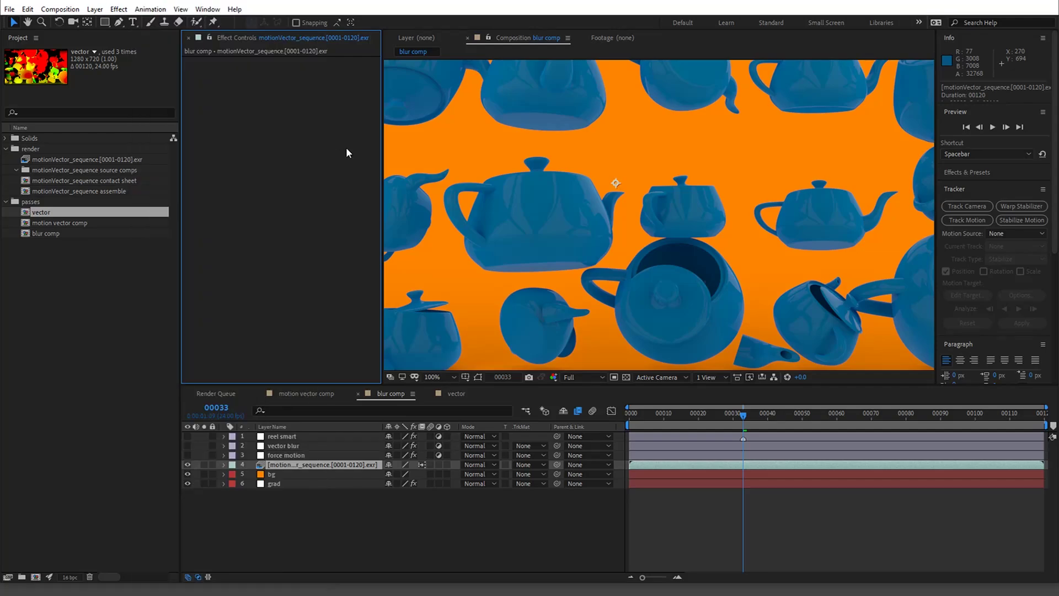
Apply Directional Blur with a Blur Length of 10 to the motionVector_sequence layer and scrub to frame 32.
{"action": "key", "text": "ctrl+space"}
{"action": "type", "text": "direc"}
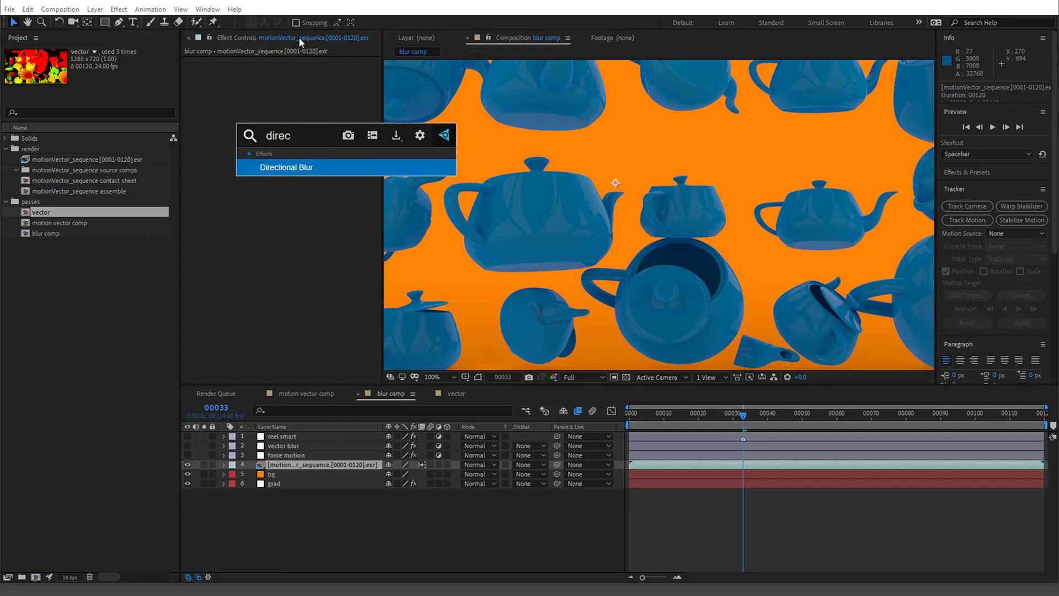
{"action": "key", "text": "Return"}
{"action": "left_click", "coordinate": [294, 102]}
{"action": "type", "text": "100"}
{"action": "key", "text": "Return"}
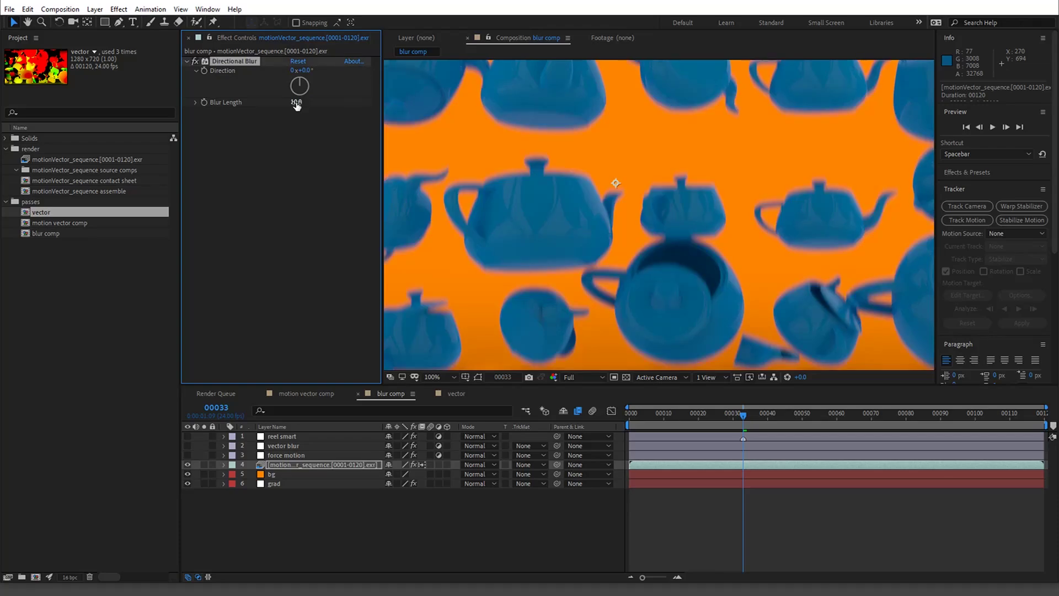
{"action": "left_click_drag", "start_coordinate": [692, 414], "coordinate": [741, 422]}
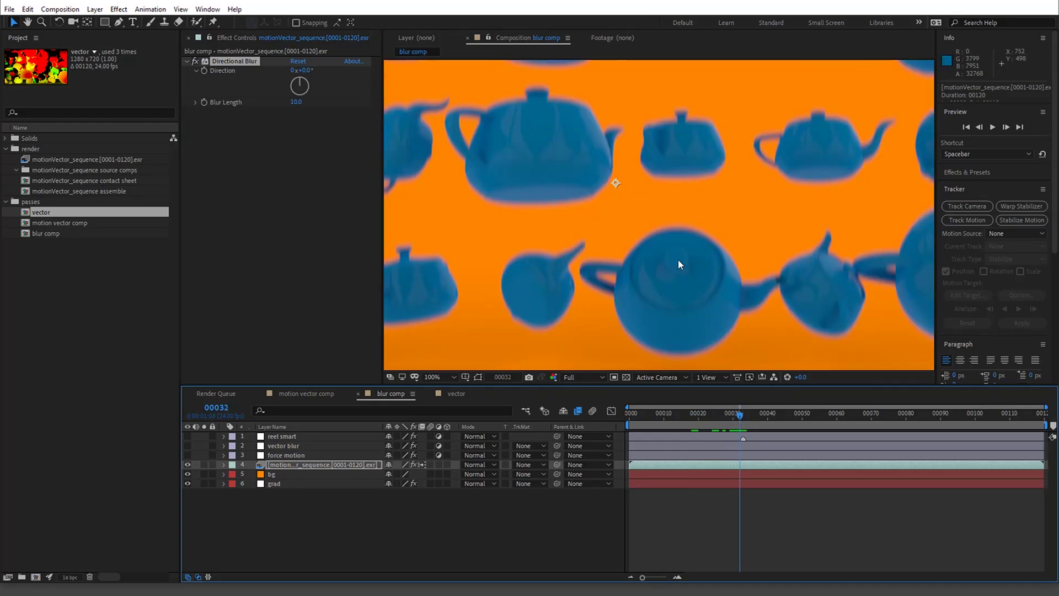
{"action": "key", "text": "comma"}
{"action": "key", "text": "period"}
Scrub the vector comp to frame 29 and review the layers of the motion vector comp, including reel smart's settings.
{"action": "left_click", "coordinate": [456, 394]}
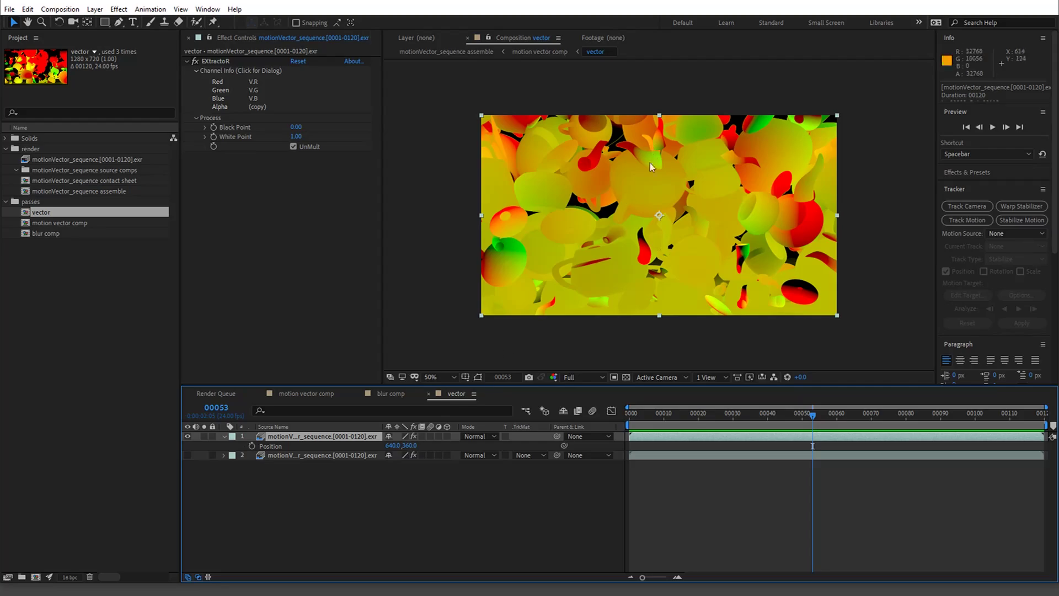
{"action": "left_click_drag", "start_coordinate": [682, 417], "coordinate": [730, 415]}
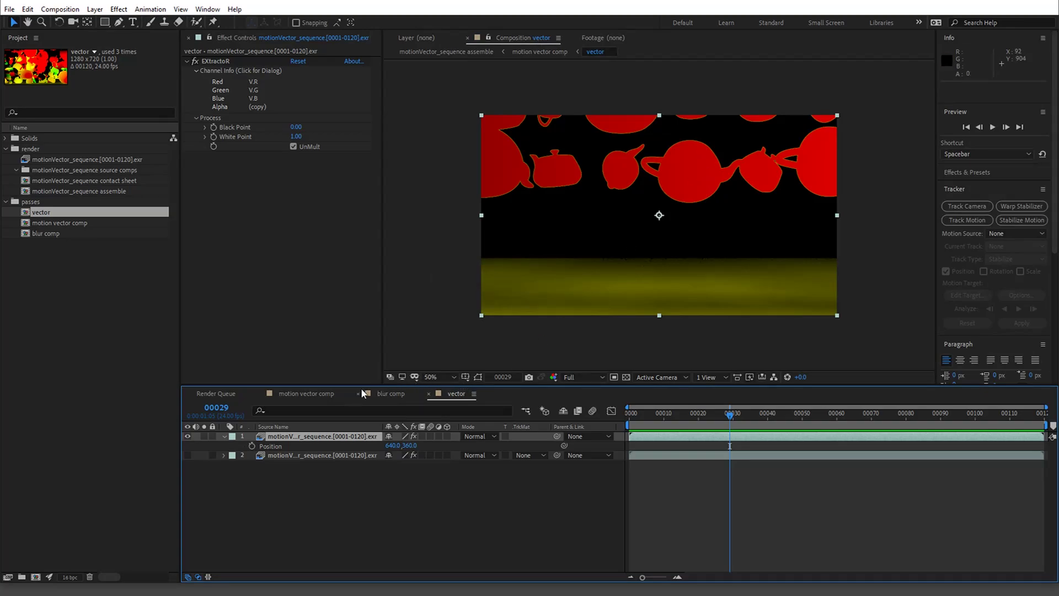
{"action": "left_click", "coordinate": [313, 395]}
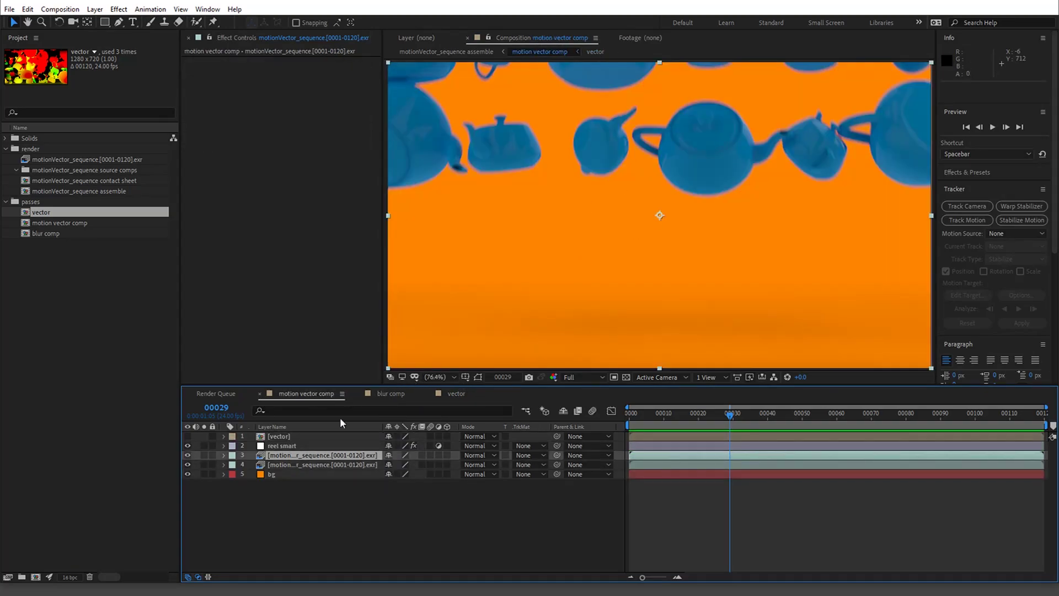
{"action": "left_click", "coordinate": [291, 445]}
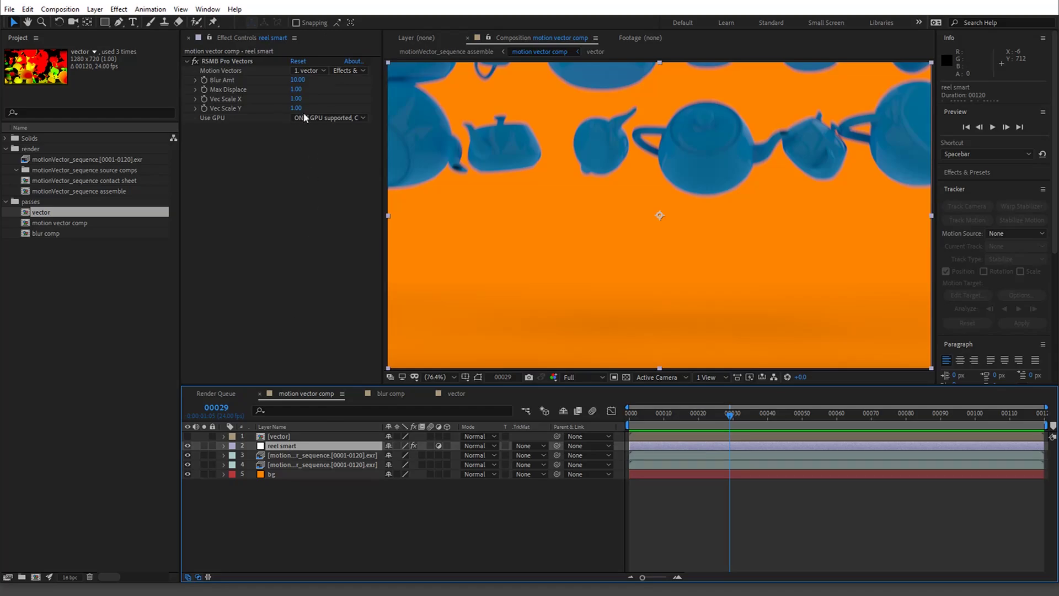
{"action": "left_click", "coordinate": [293, 455]}
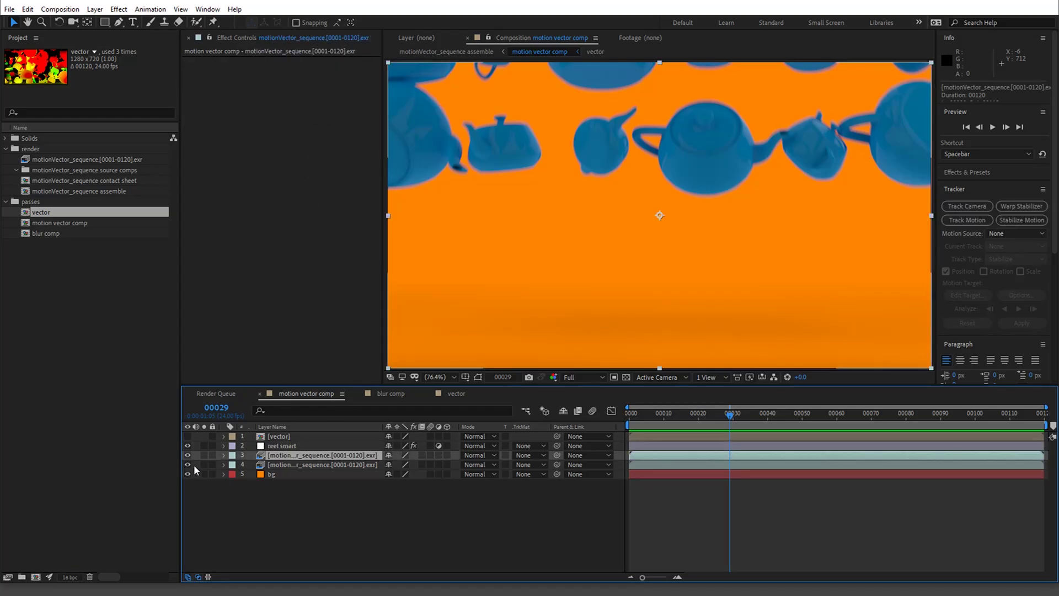
{"action": "left_click", "coordinate": [278, 464]}
{"action": "left_click", "coordinate": [280, 474]}
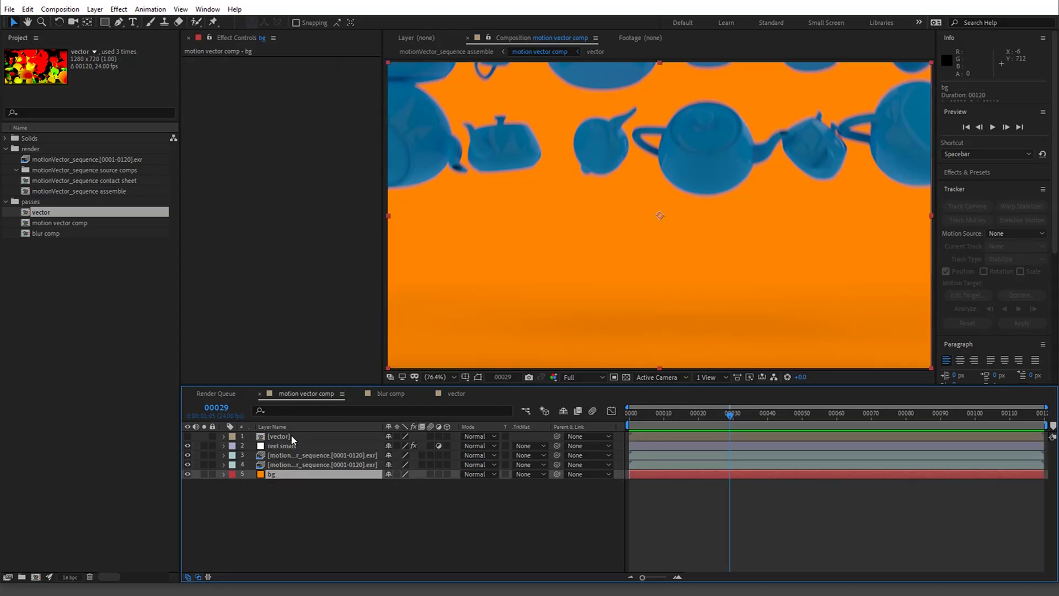
{"action": "left_click", "coordinate": [290, 436]}
Return to the blur comp and inspect the motionVector_sequence layer's Directional Blur at frames 32 and 40.
{"action": "left_click", "coordinate": [394, 392]}
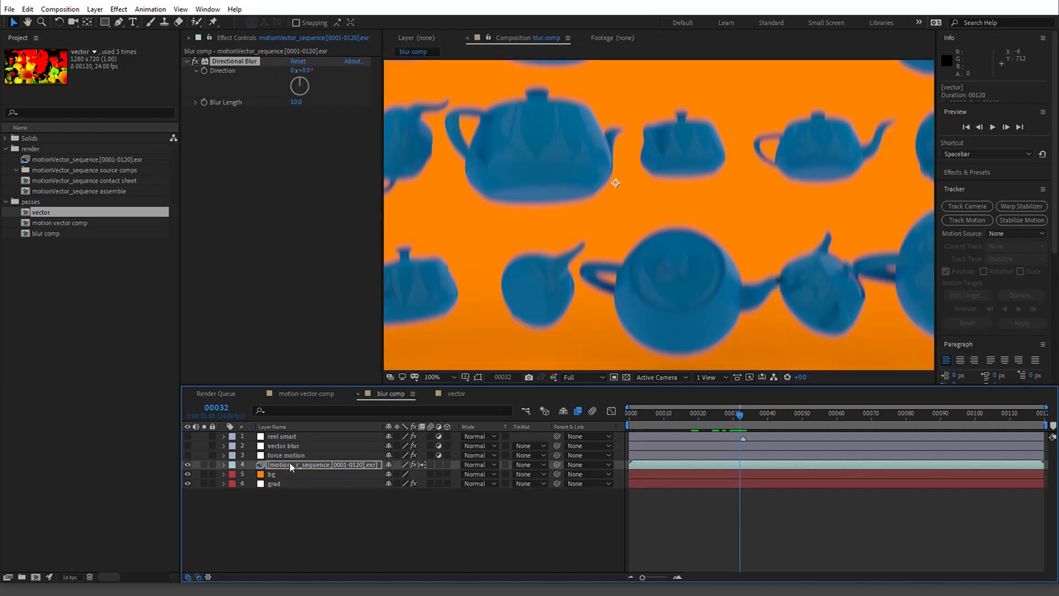
{"action": "left_click", "coordinate": [291, 464]}
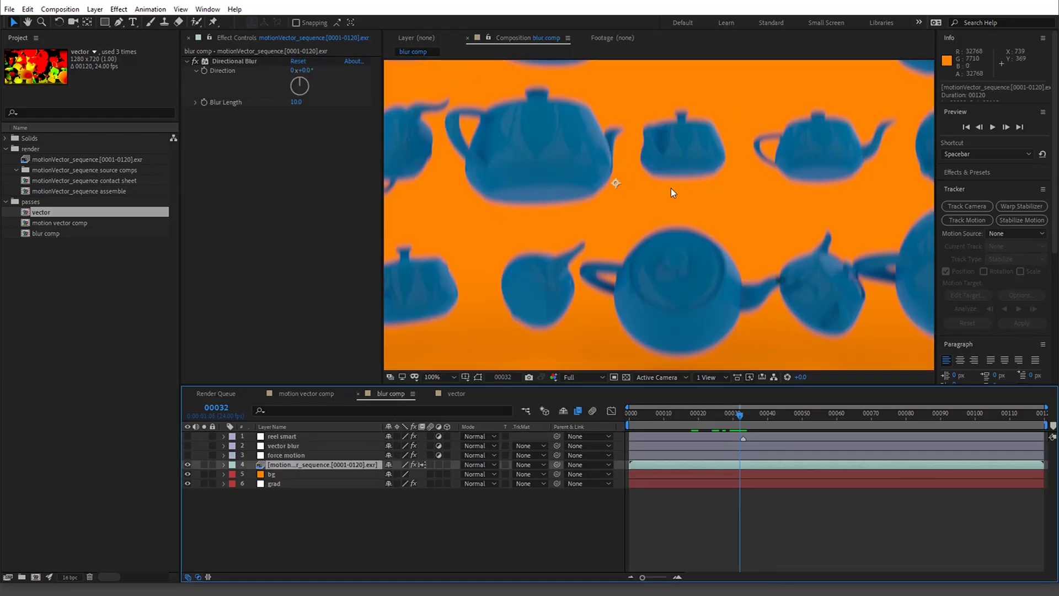
{"action": "left_click_drag", "start_coordinate": [671, 191], "coordinate": [675, 167]}
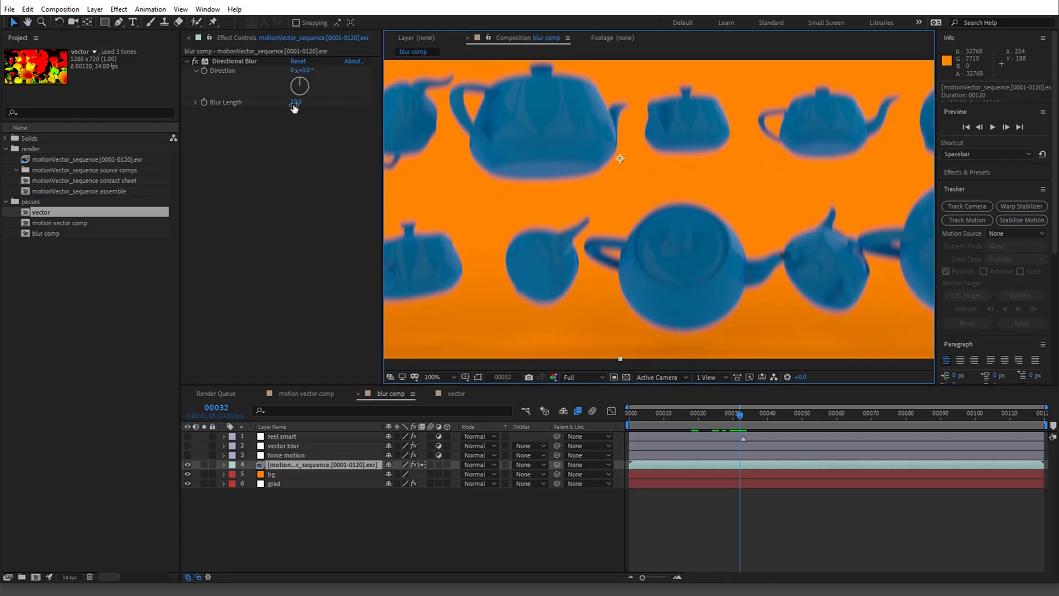
{"action": "left_click", "coordinate": [768, 416]}
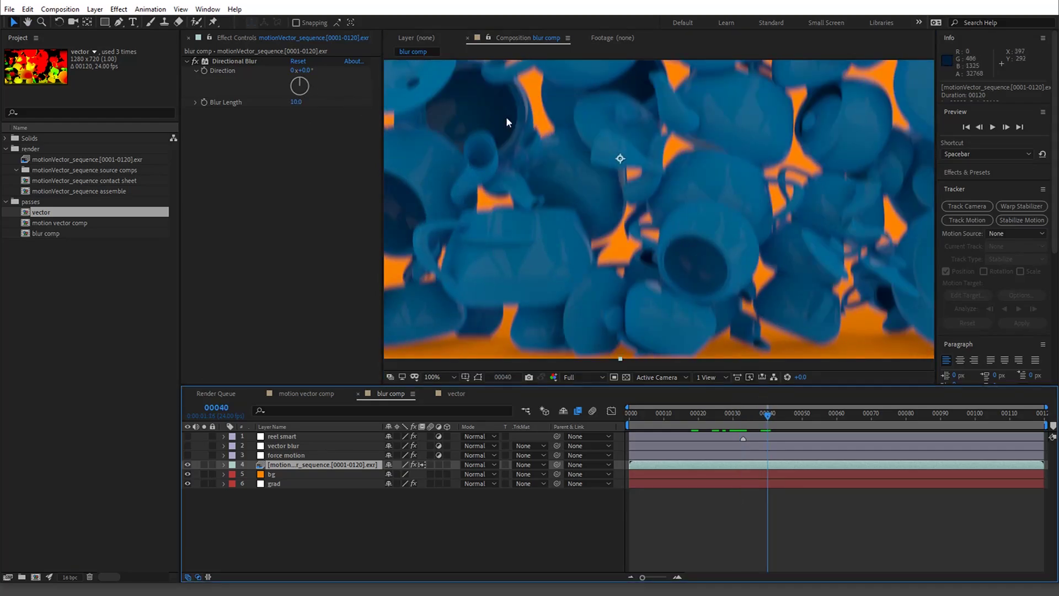
{"action": "key", "text": "h"}
{"action": "left_click_drag", "start_coordinate": [580, 117], "coordinate": [583, 173]}
{"action": "key", "text": "v"}
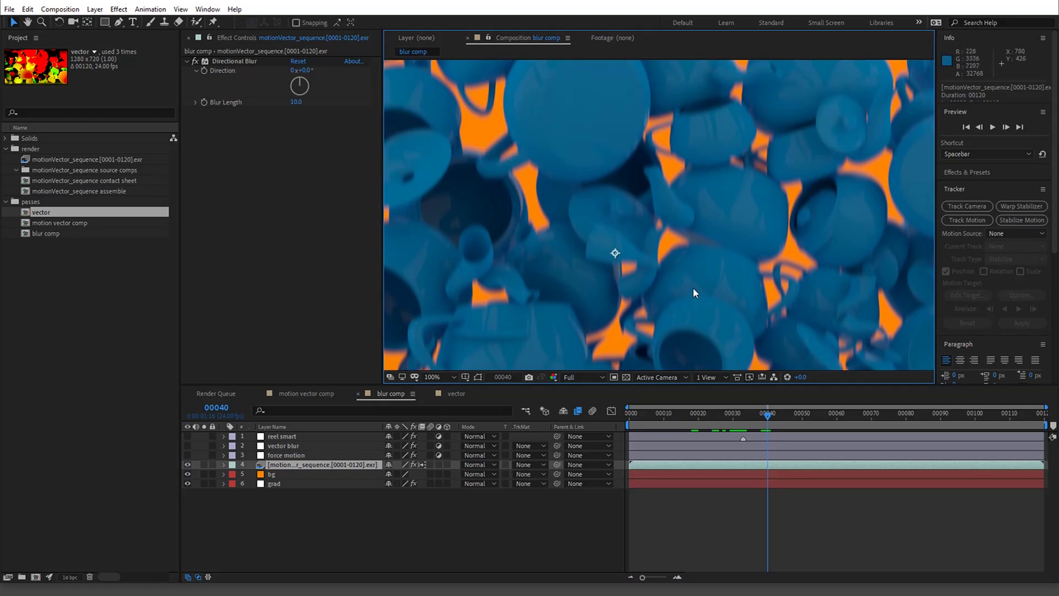
{"action": "left_click_drag", "start_coordinate": [573, 275], "coordinate": [563, 204]}
Try a Directional Blur with a Direction of 40° and a Blur Length of 3 on the motionVector_sequence layer.
{"action": "left_click_drag", "start_coordinate": [304, 72], "coordinate": [319, 65]}
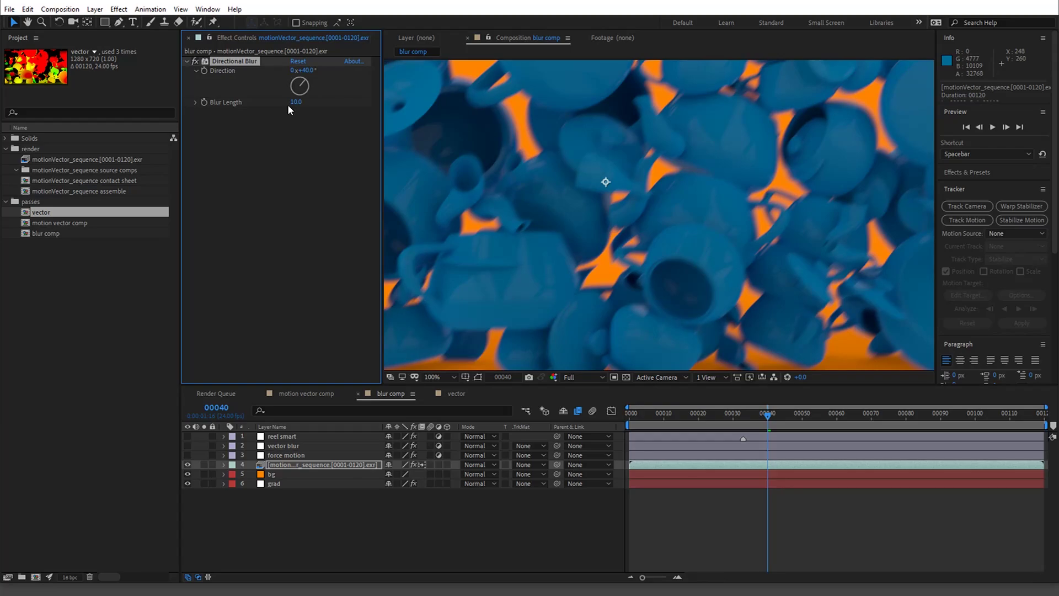
{"action": "left_click_drag", "start_coordinate": [296, 105], "coordinate": [259, 113]}
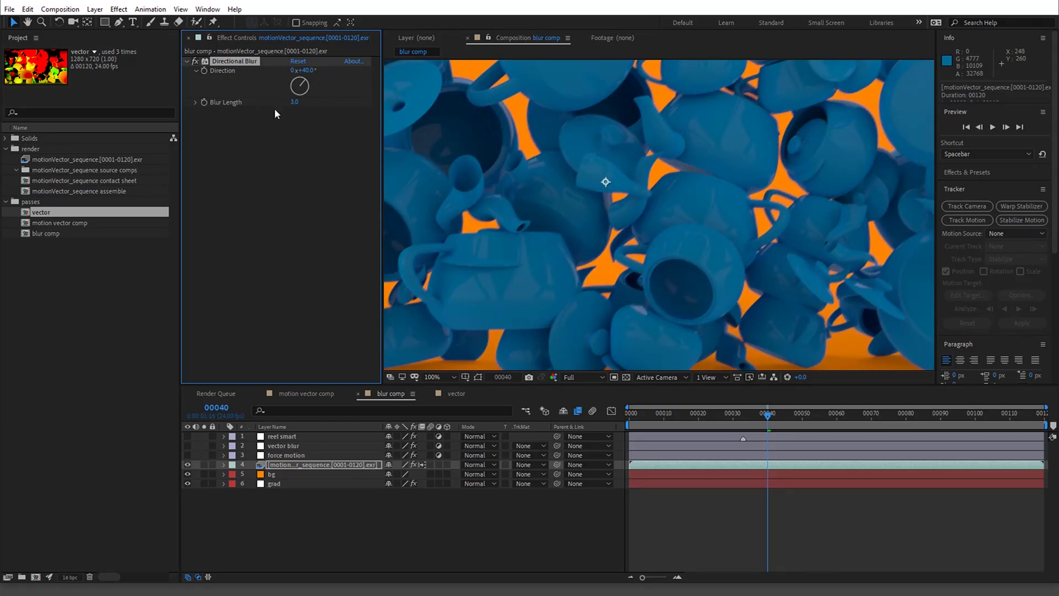
{"action": "key", "text": "comma"}
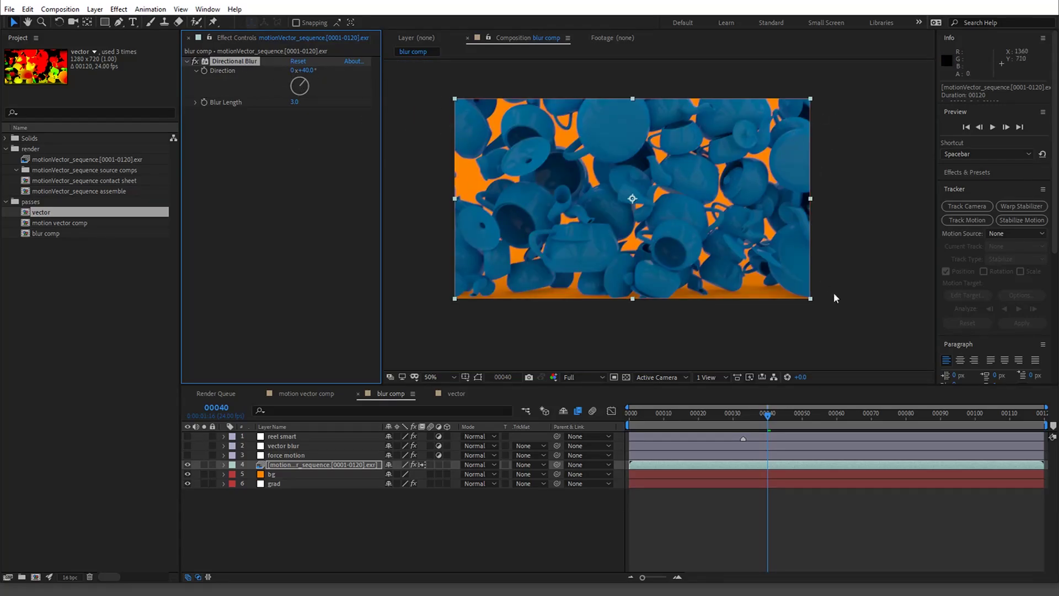
Try a Directional Blur direction of 47° in the blur comp and delete the effect from the motionVector_sequence layer.
{"action": "left_click", "coordinate": [464, 394]}
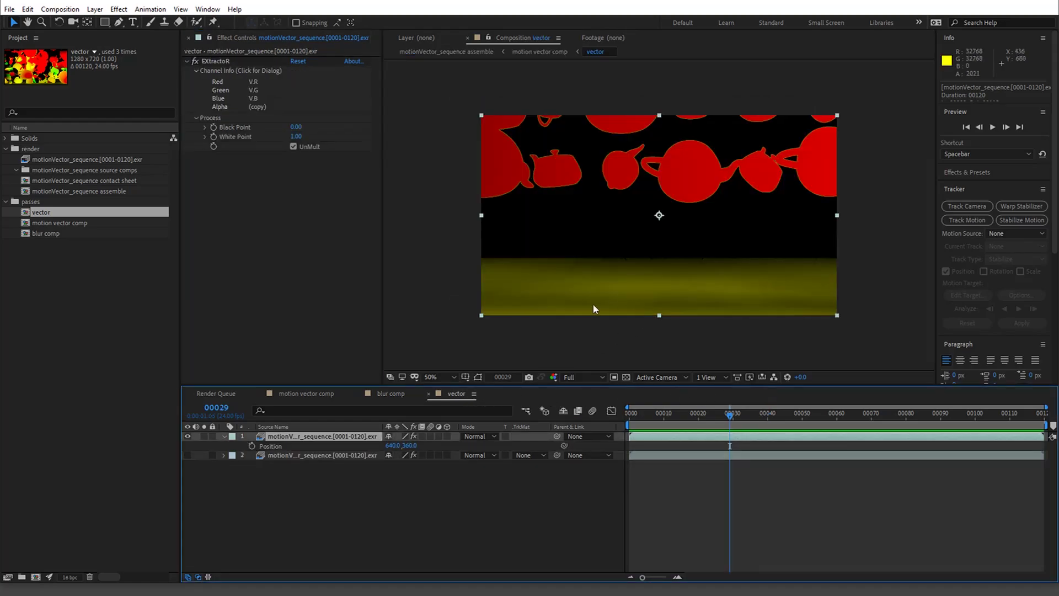
{"action": "left_click", "coordinate": [288, 395]}
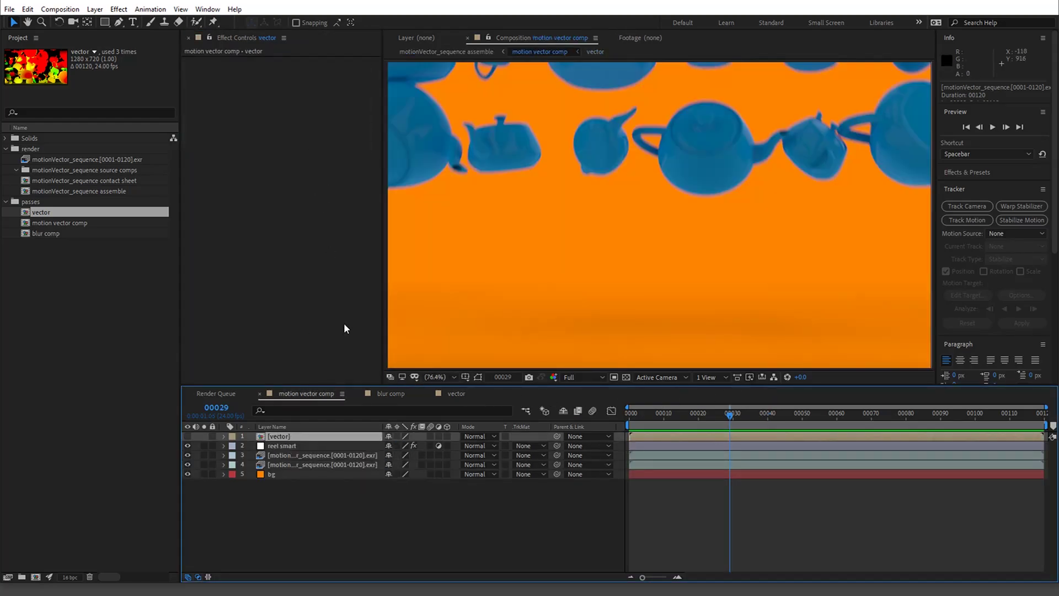
{"action": "left_click", "coordinate": [391, 394]}
{"action": "left_click_drag", "start_coordinate": [308, 75], "coordinate": [312, 75]}
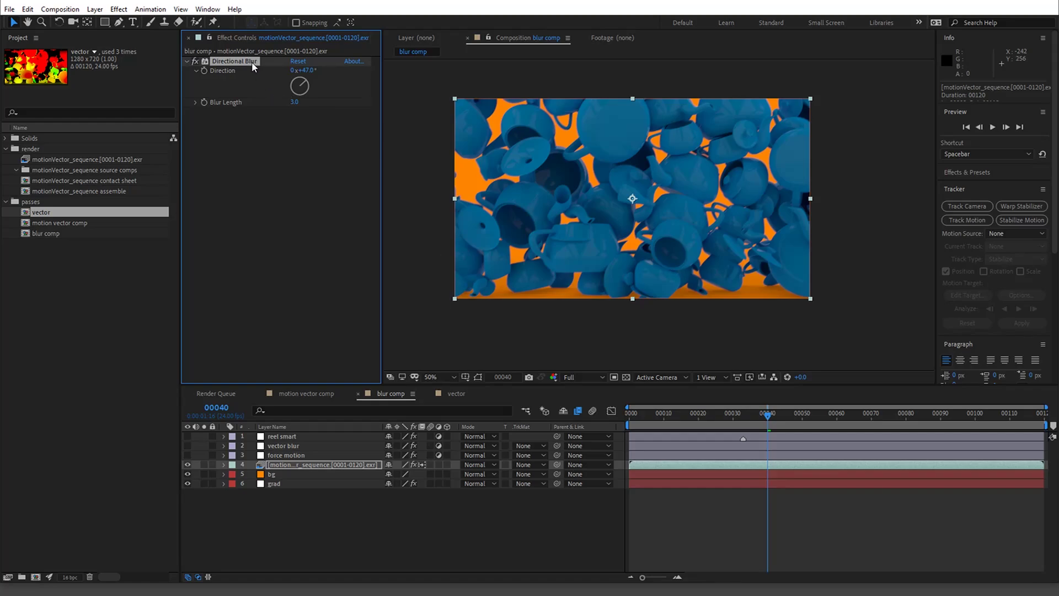
{"action": "key", "text": "Delete"}
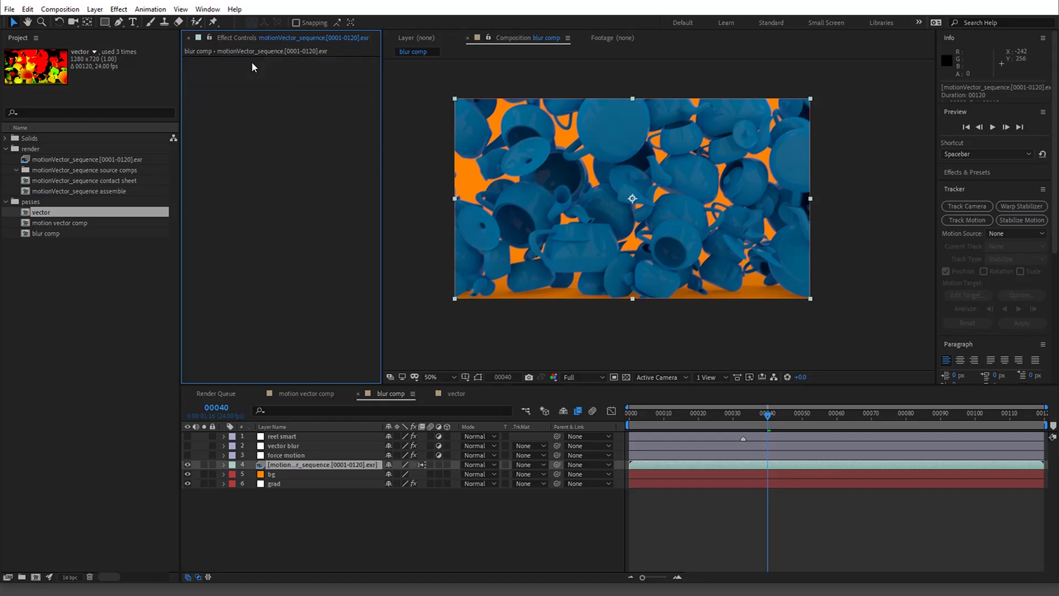
Move the blur comp to frame 33 and show the reel smart layer.
{"action": "left_click", "coordinate": [299, 396]}
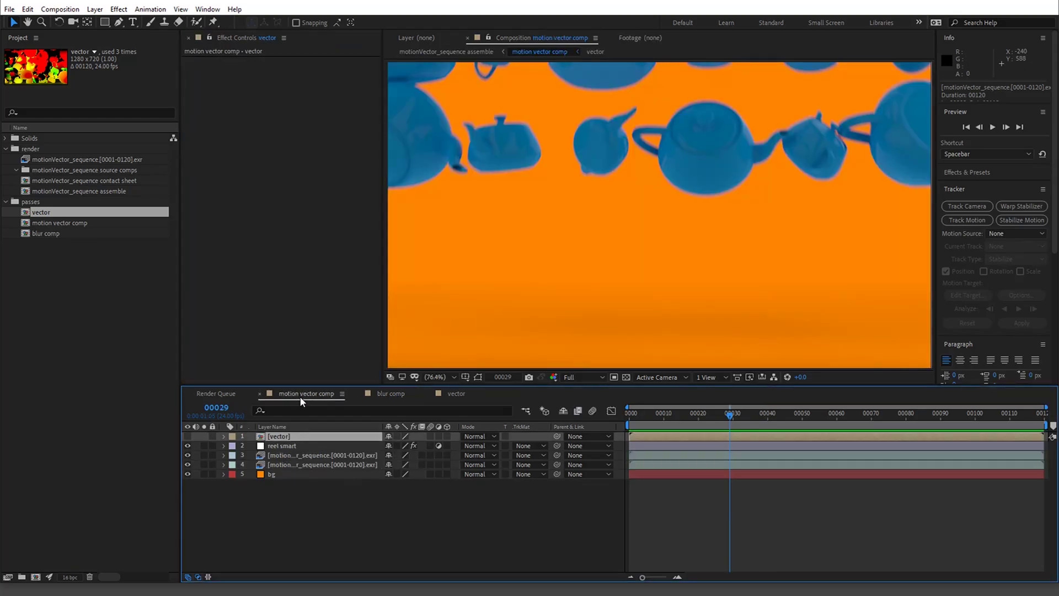
{"action": "left_click", "coordinate": [396, 393]}
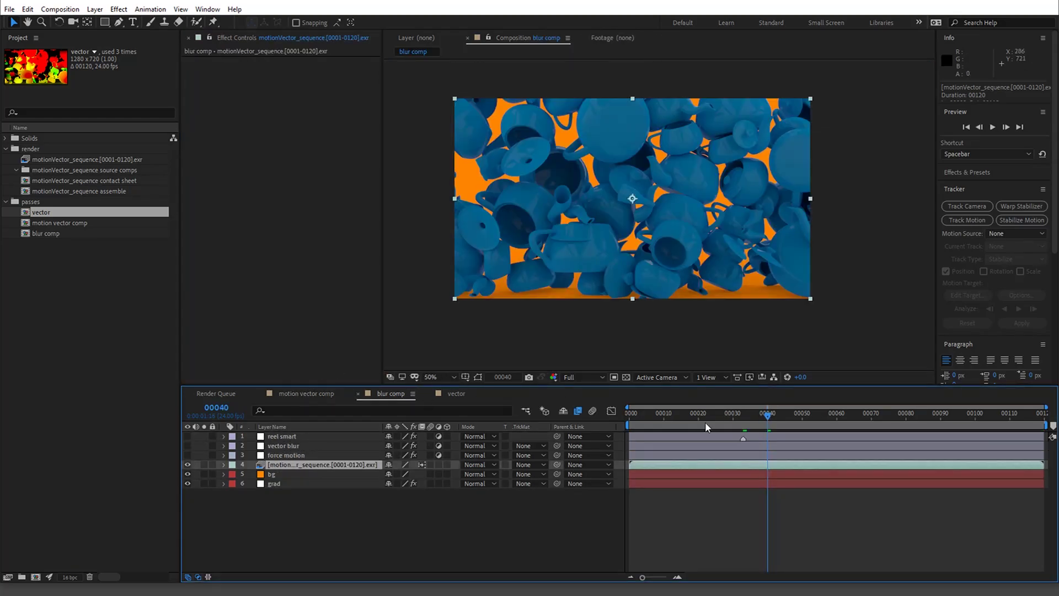
{"action": "left_click", "coordinate": [742, 421]}
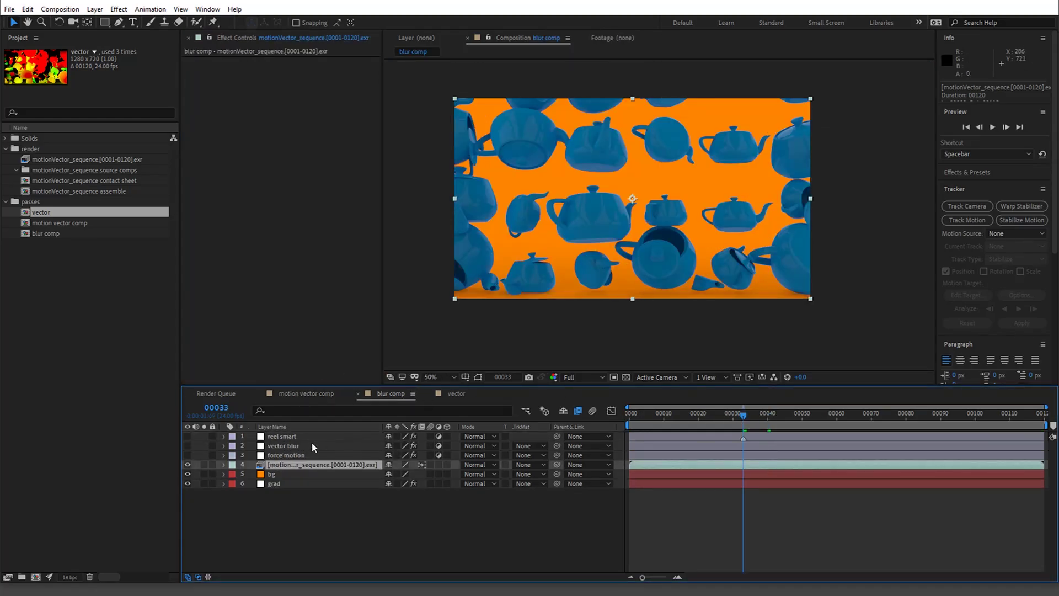
{"action": "left_click", "coordinate": [187, 435]}
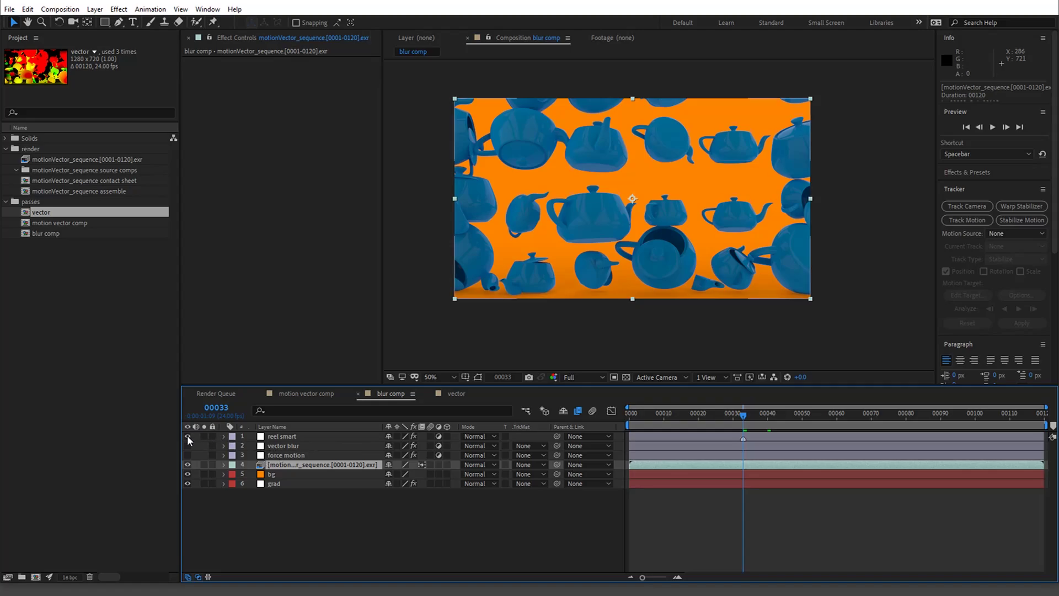
Inspect the reel smart layer's RSMB Pro blur and its settings on the teapots in the blur comp.
{"action": "scroll", "coordinate": [635, 321], "scroll_direction": "up", "scroll_amount": 2}
{"action": "left_click_drag", "start_coordinate": [634, 327], "coordinate": [635, 265]}
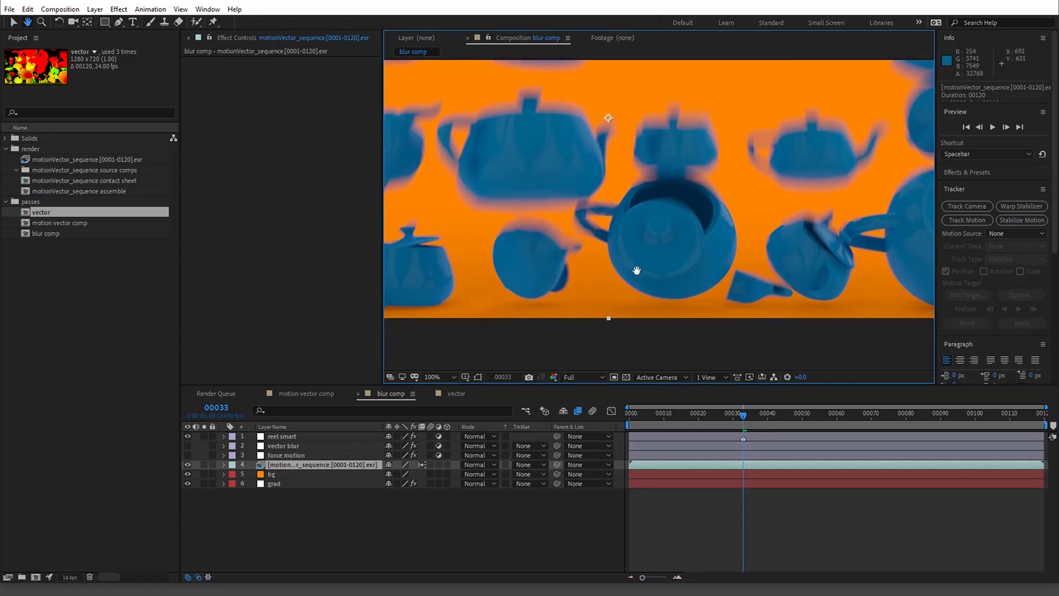
{"action": "left_click", "coordinate": [287, 436]}
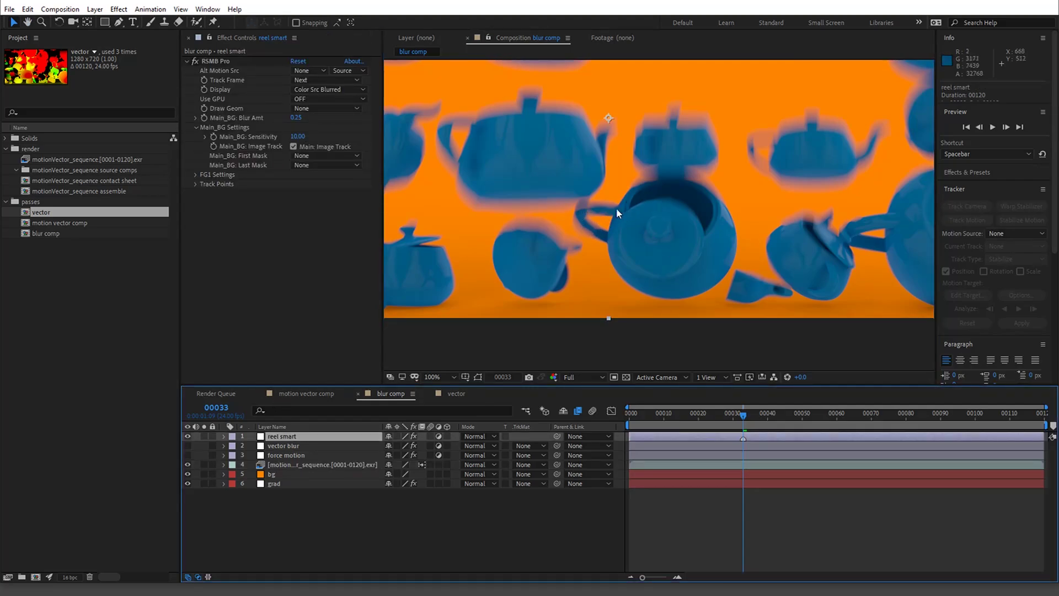
Switch to the motion vector comp and inspect the reel smart layer's RSMB Pro Vectors blur at frame 33.
{"action": "left_click", "coordinate": [327, 393]}
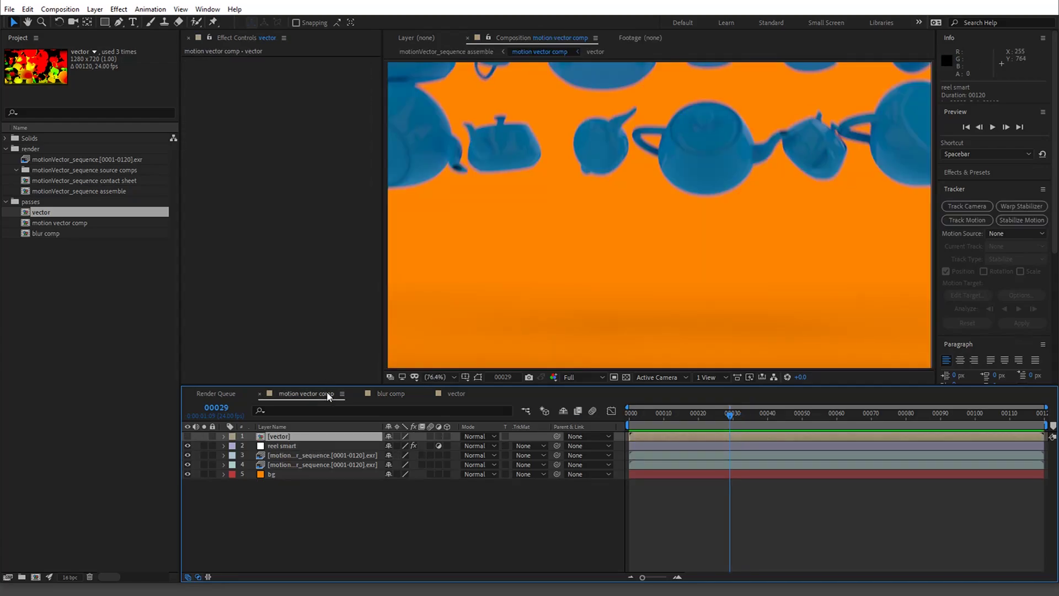
{"action": "left_click", "coordinate": [278, 446]}
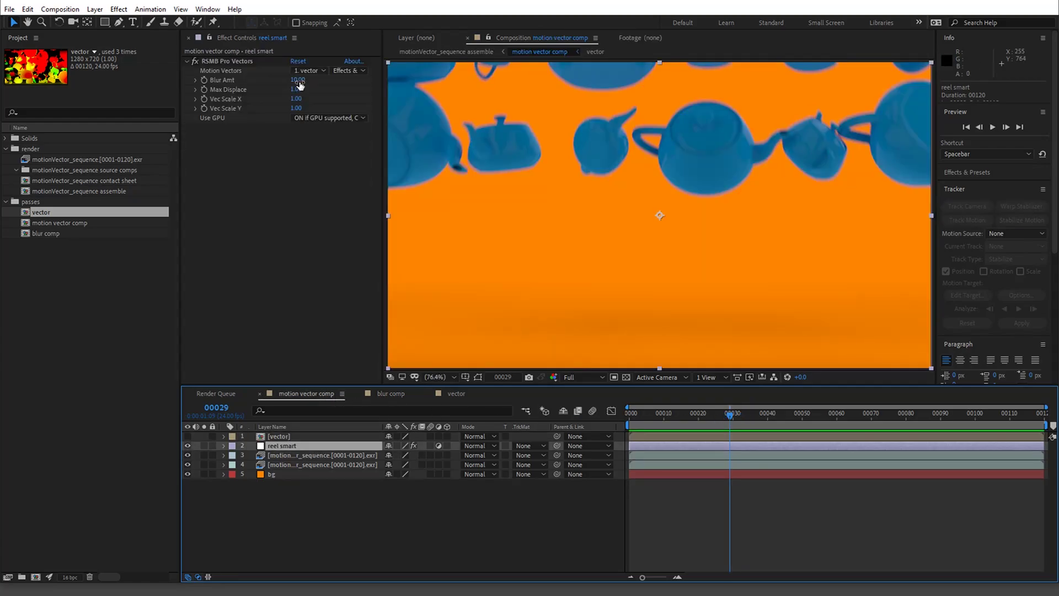
{"action": "left_click_drag", "start_coordinate": [729, 417], "coordinate": [743, 422]}
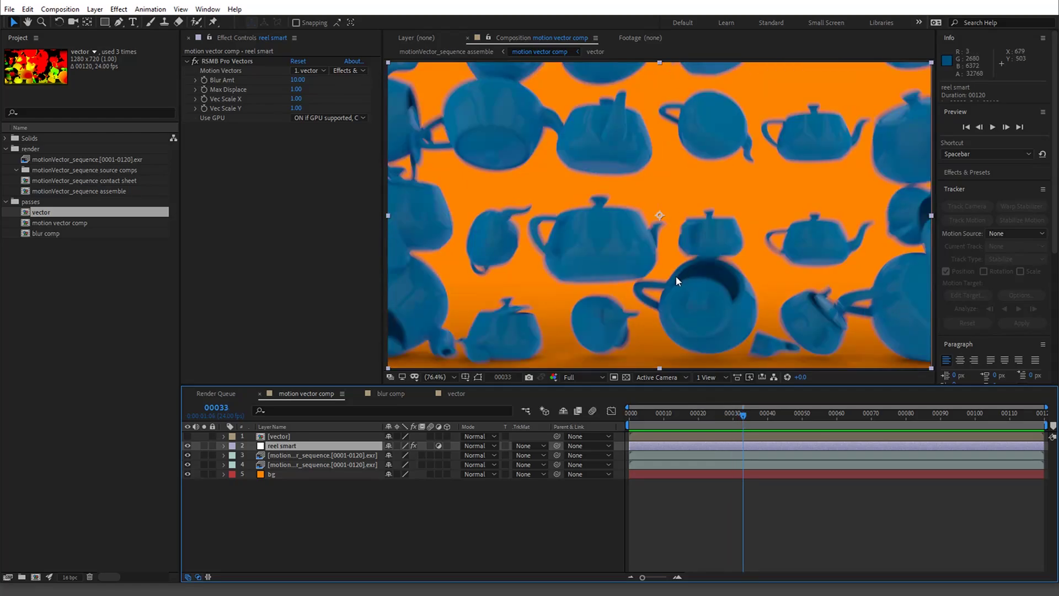
{"action": "left_click_drag", "start_coordinate": [707, 265], "coordinate": [502, 258]}
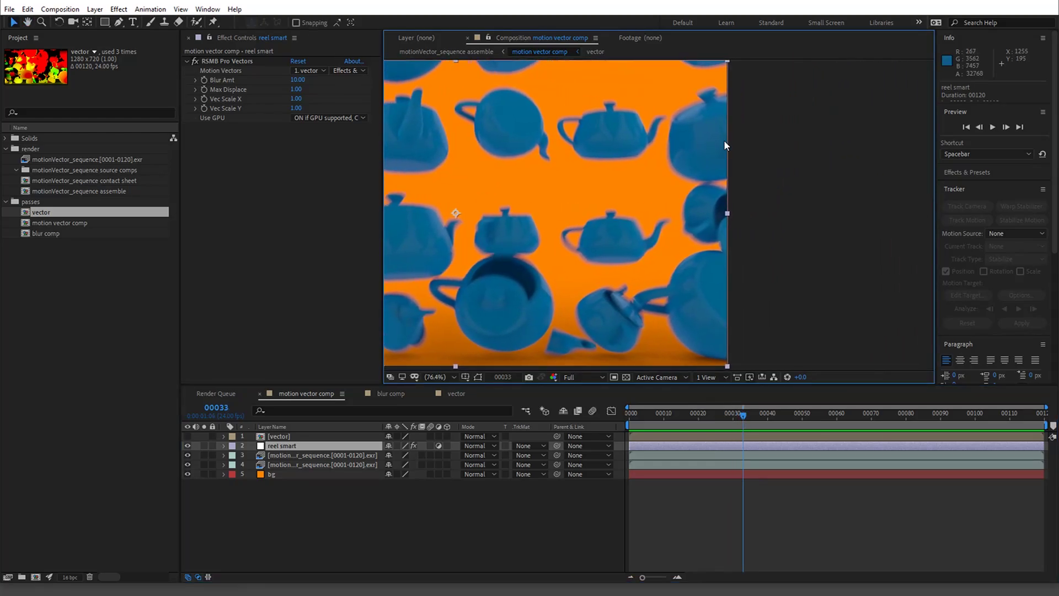
Compare the motion vector comp and blur comp side by side at frame 33 in a new second viewer, and close that viewer.
{"action": "left_click", "coordinate": [754, 134]}
{"action": "left_click", "coordinate": [181, 9]}
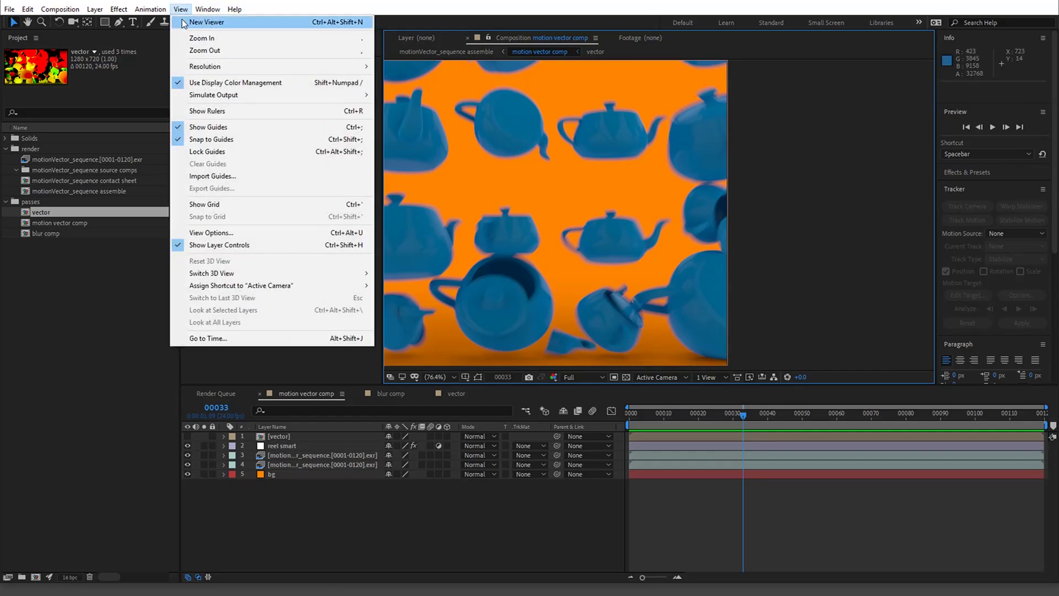
{"action": "left_click", "coordinate": [193, 21]}
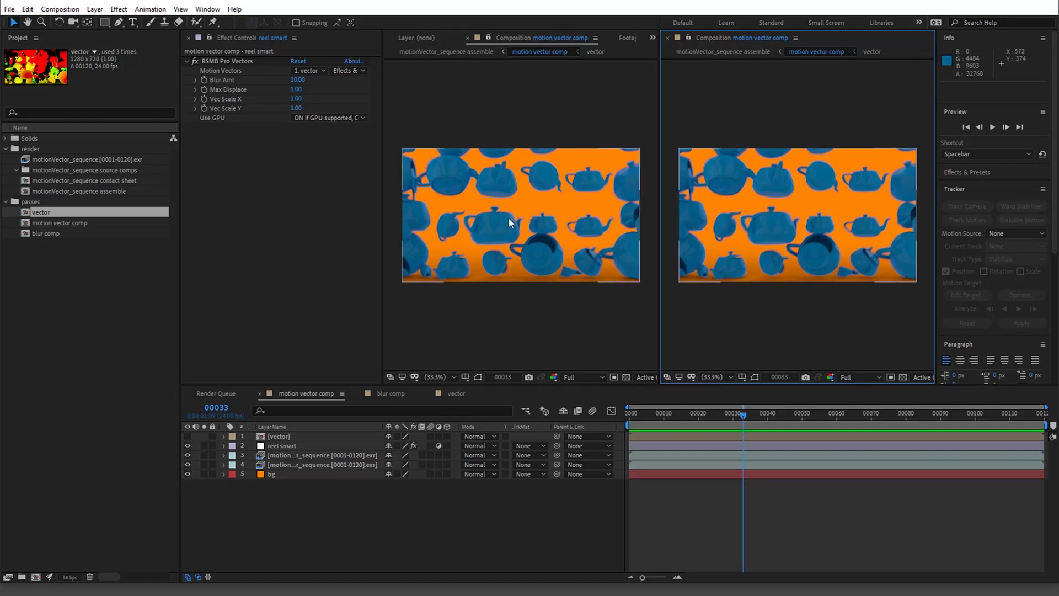
{"action": "scroll", "coordinate": [508, 217], "scroll_direction": "up", "scroll_amount": 3}
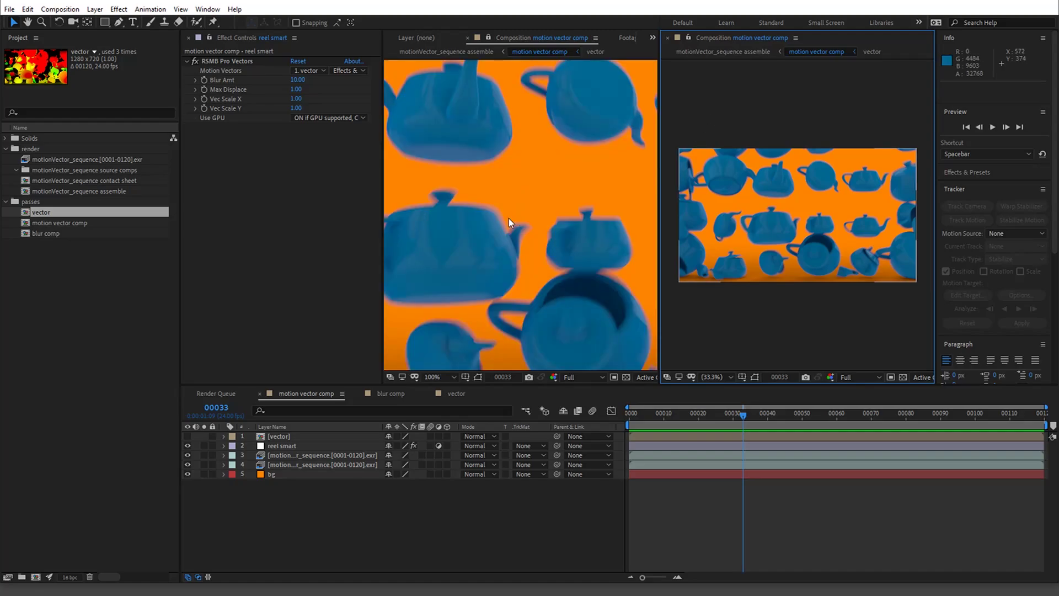
{"action": "left_click", "coordinate": [390, 394]}
{"action": "scroll", "coordinate": [846, 306], "scroll_direction": "up", "scroll_amount": 3}
{"action": "left_click_drag", "start_coordinate": [846, 307], "coordinate": [789, 259]}
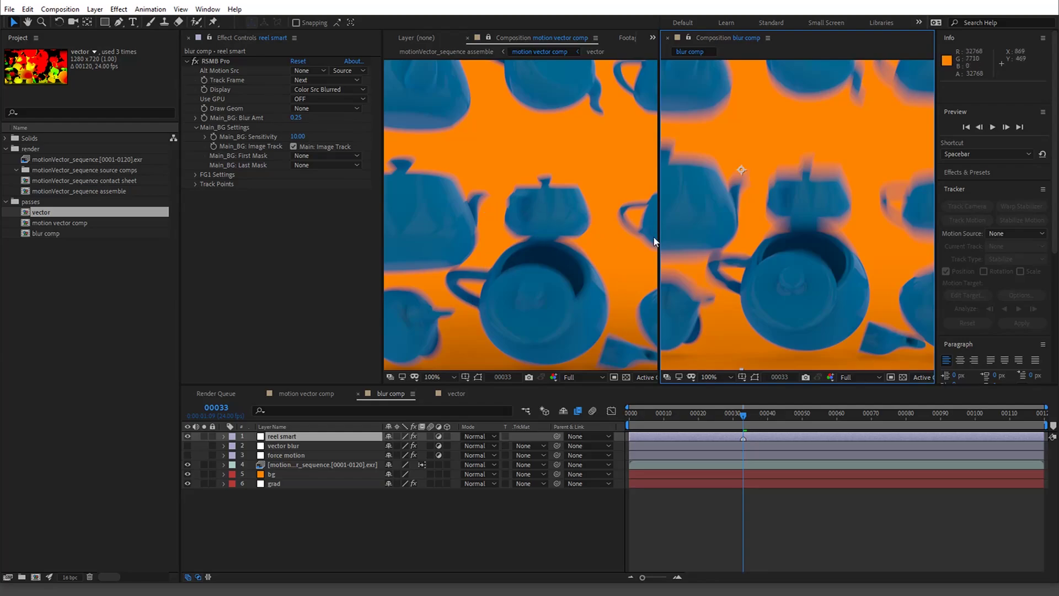
{"action": "left_click", "coordinate": [667, 37]}
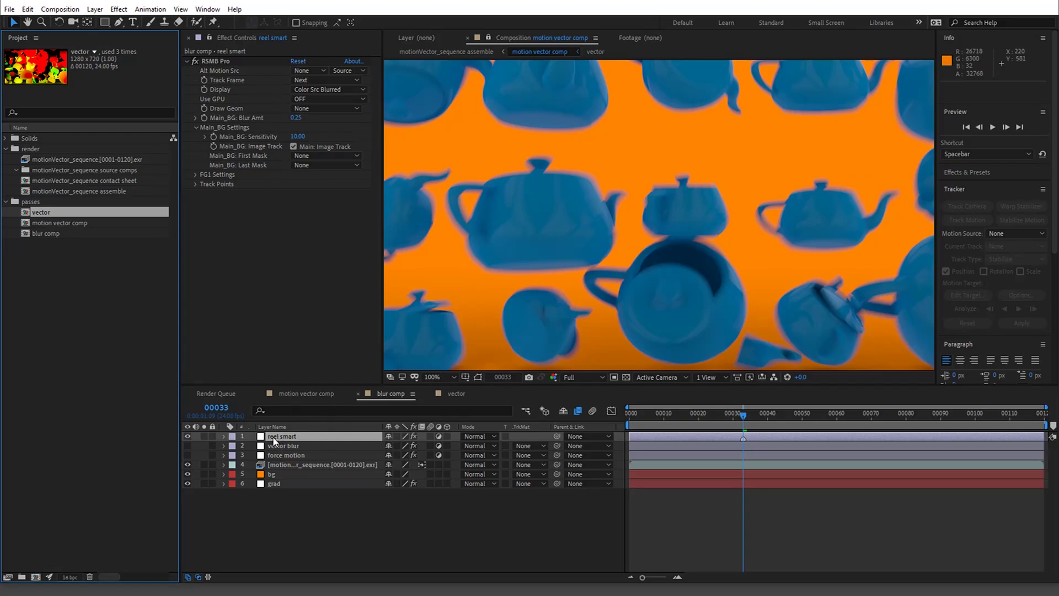
Return to the motion vector comp at frame 32 and reset the reel smart layer's RSMB Pro Vectors effect.
{"action": "left_click", "coordinate": [304, 395]}
{"action": "left_click", "coordinate": [488, 37]}
{"action": "left_click_drag", "start_coordinate": [682, 421], "coordinate": [739, 416]}
{"action": "left_click", "coordinate": [307, 437]}
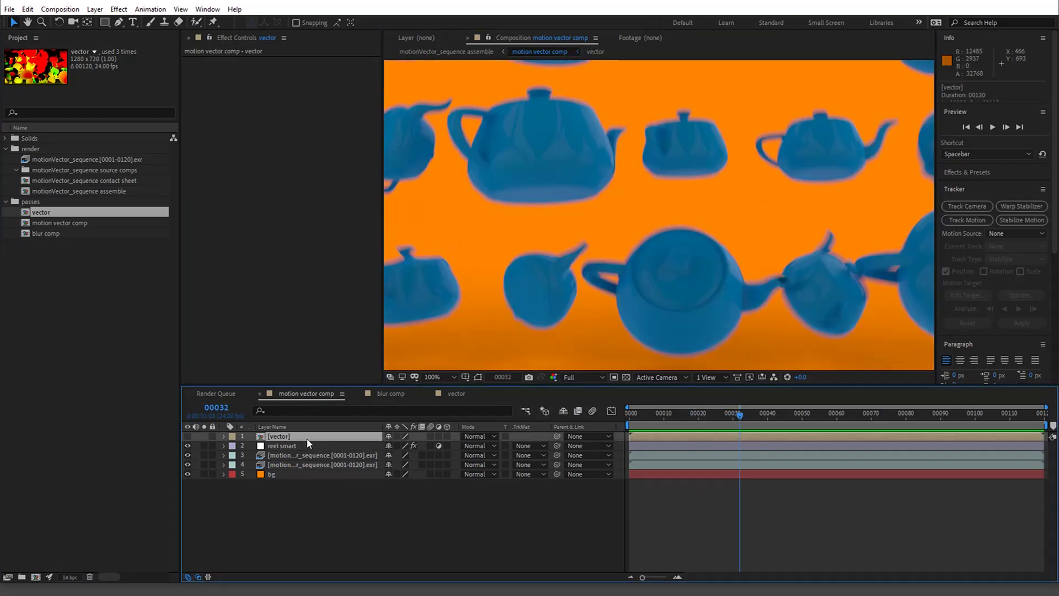
{"action": "left_click", "coordinate": [296, 446]}
{"action": "left_click", "coordinate": [298, 61]}
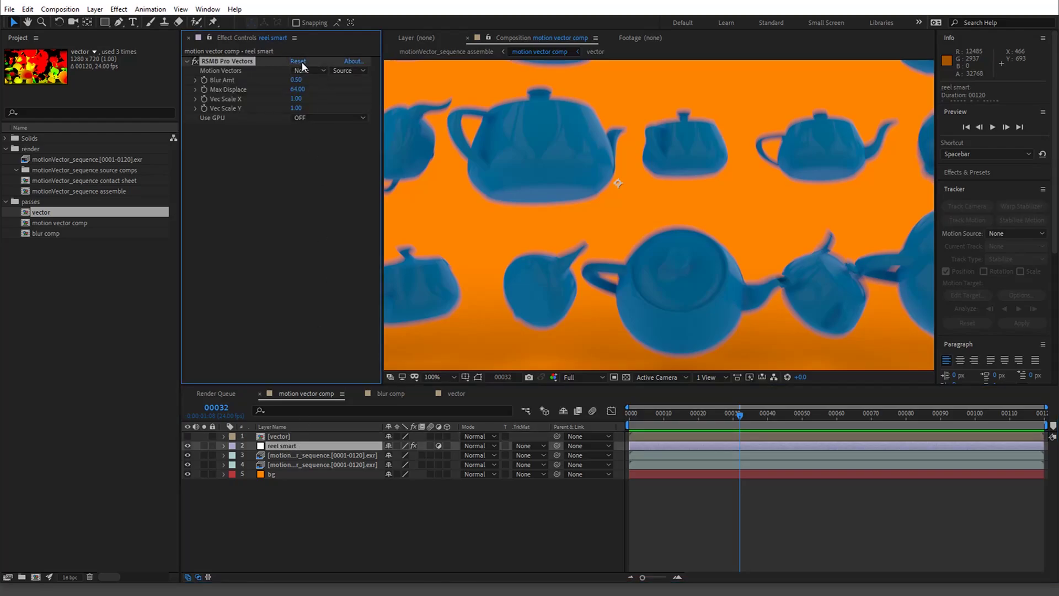
{"action": "scroll", "coordinate": [579, 166], "scroll_direction": "down", "scroll_amount": 2}
{"action": "scroll", "coordinate": [618, 182], "scroll_direction": "up", "scroll_amount": 2}
{"action": "scroll", "coordinate": [634, 189], "scroll_direction": "down", "scroll_amount": 2}
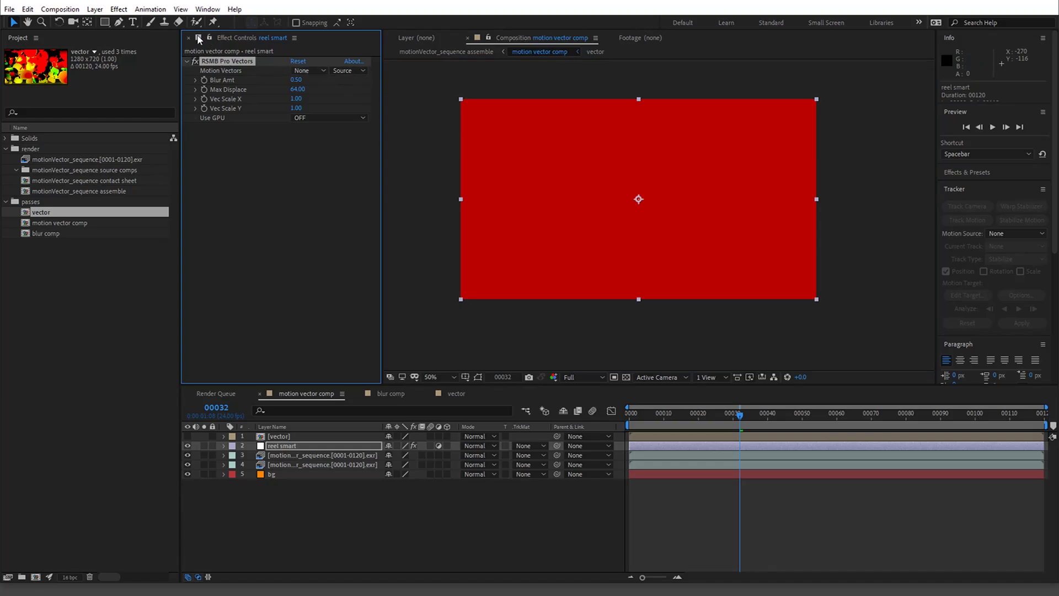
Look up RSMB Pro Vectors among the RE:Vision plug-ins and set the reel smart effect's Motion Vectors source to the vector layer.
{"action": "left_click", "coordinate": [119, 9]}
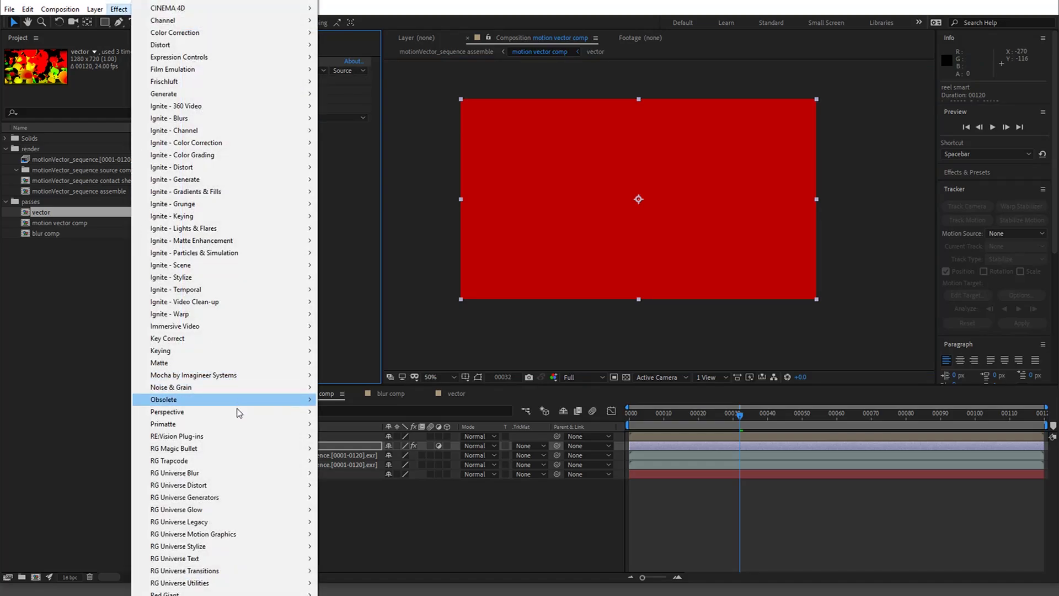
{"action": "mouse_move", "coordinate": [245, 442]}
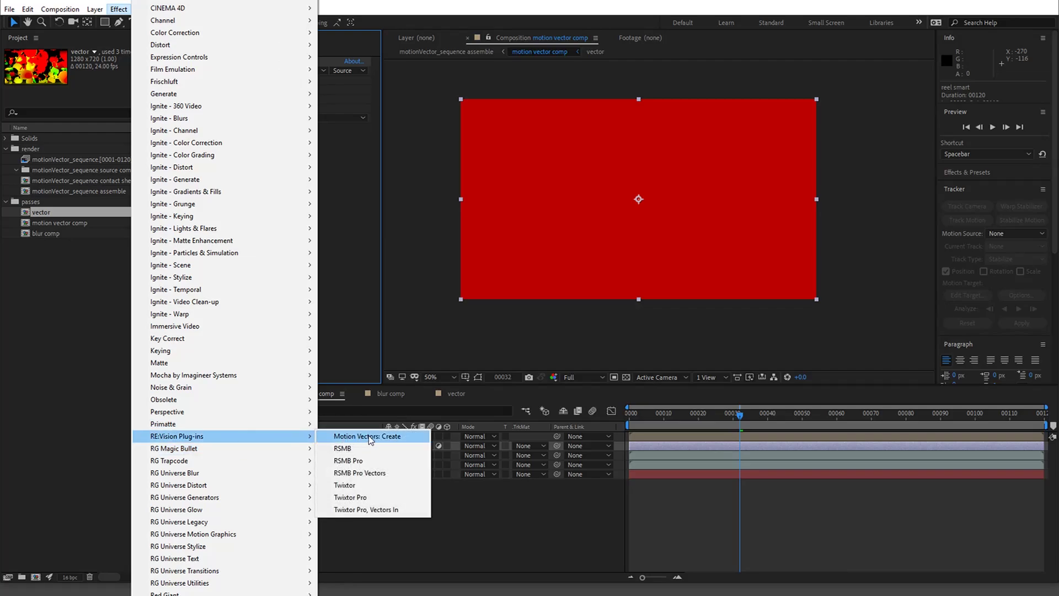
{"action": "left_click", "coordinate": [390, 473]}
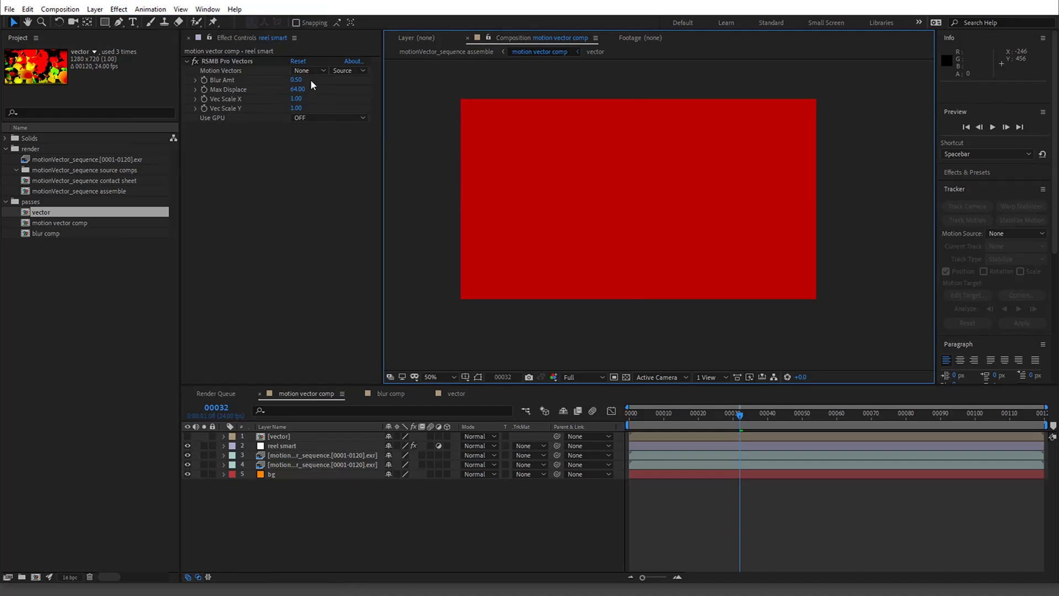
{"action": "left_click", "coordinate": [307, 446]}
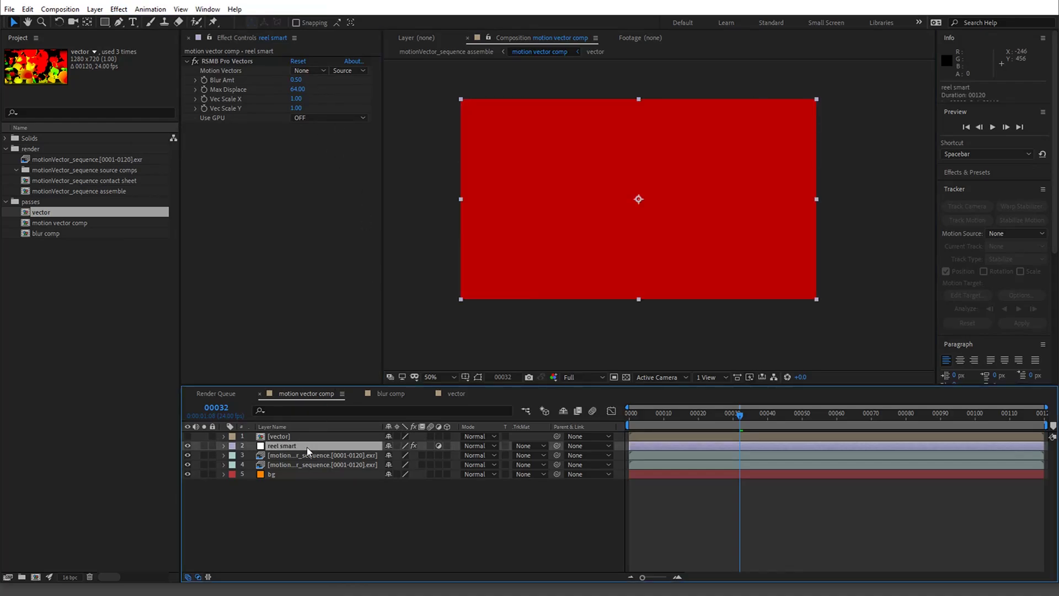
{"action": "left_click", "coordinate": [307, 70]}
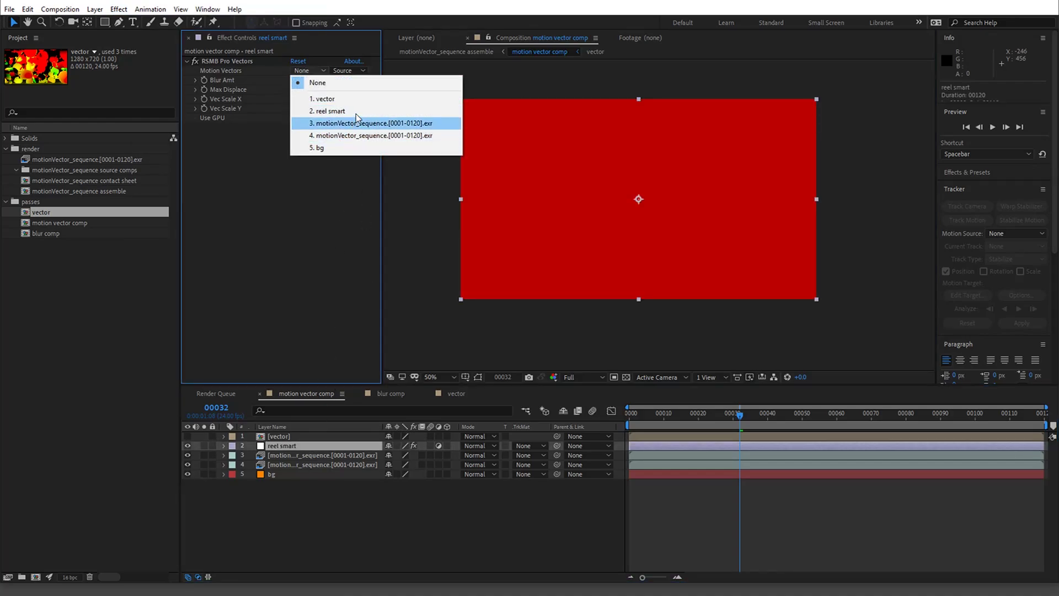
{"action": "left_click", "coordinate": [367, 102]}
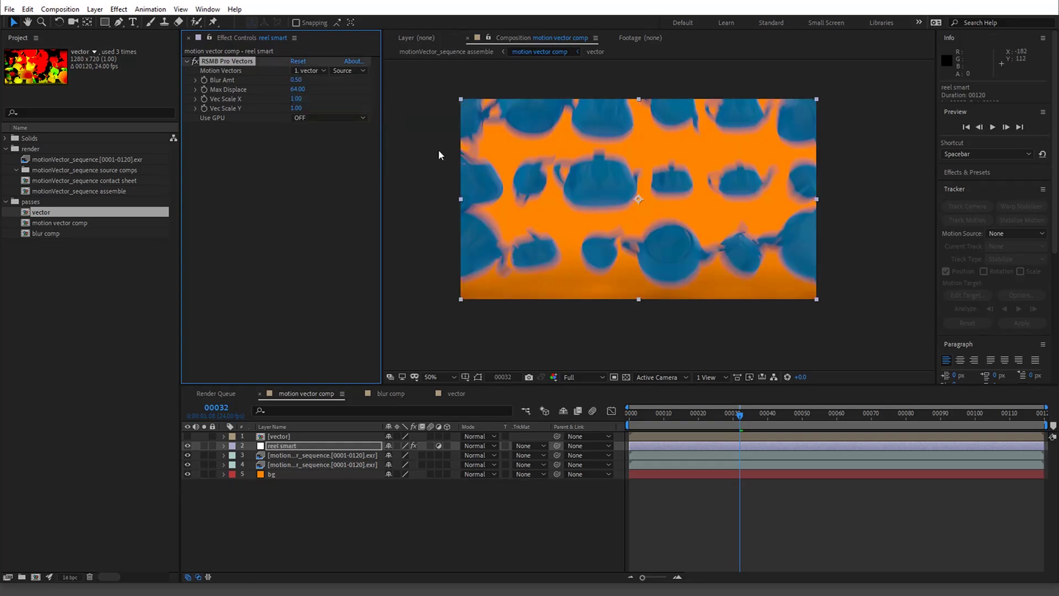
{"action": "scroll", "coordinate": [623, 281], "scroll_direction": "up", "scroll_amount": 2}
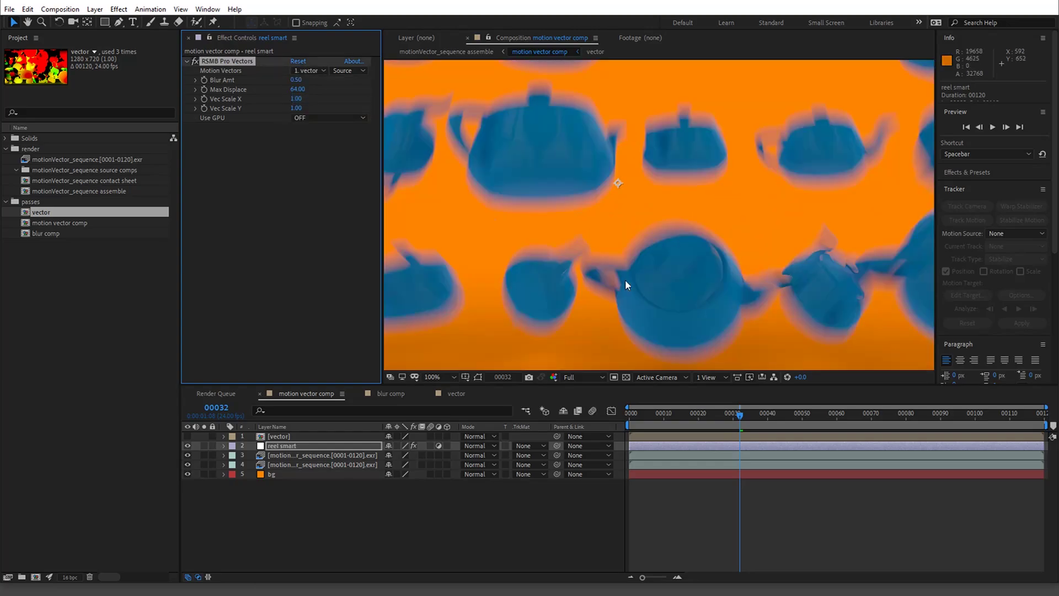
Try a Max Displace of 2048 on the reel smart layer's RSMB Pro Vectors effect and undo it.
{"action": "left_click", "coordinate": [298, 90]}
{"action": "key", "text": "Return"}
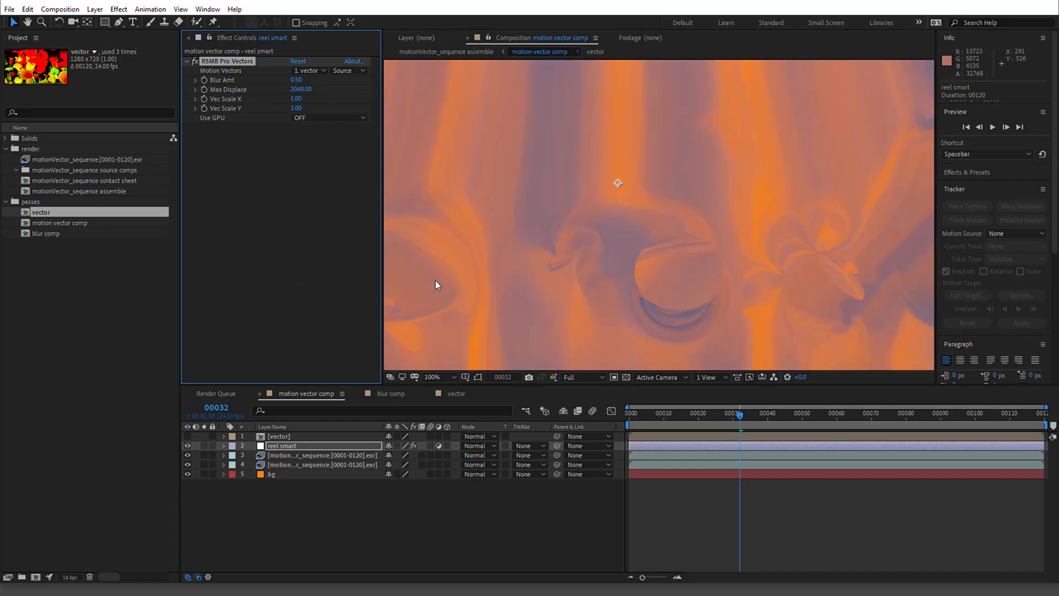
{"action": "scroll", "coordinate": [573, 254], "scroll_direction": "down", "scroll_amount": 2}
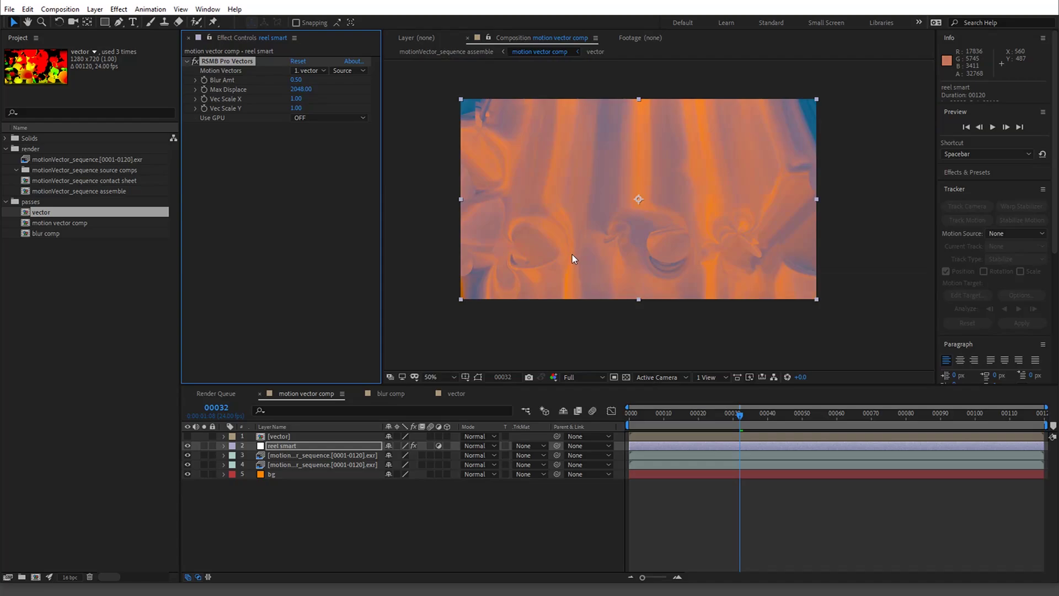
{"action": "key", "text": "ctrl+z"}
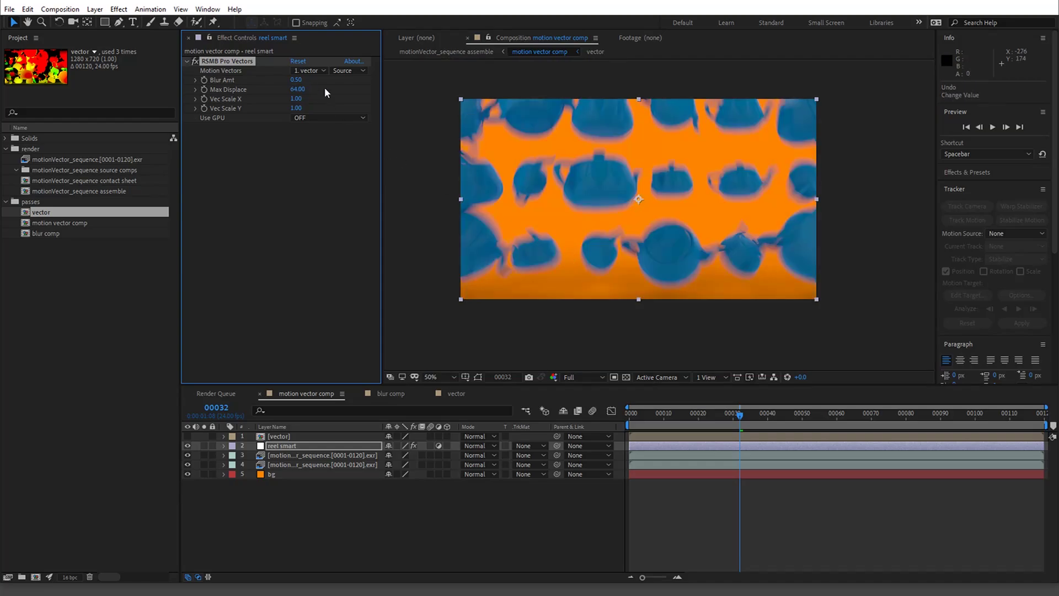
Set the RSMB Pro Vectors Blur Amt to 5 and Max Displace to 2 on the reel smart layer.
{"action": "type", "text": "5"}
{"action": "key", "text": "Return"}
{"action": "left_click", "coordinate": [298, 90]}
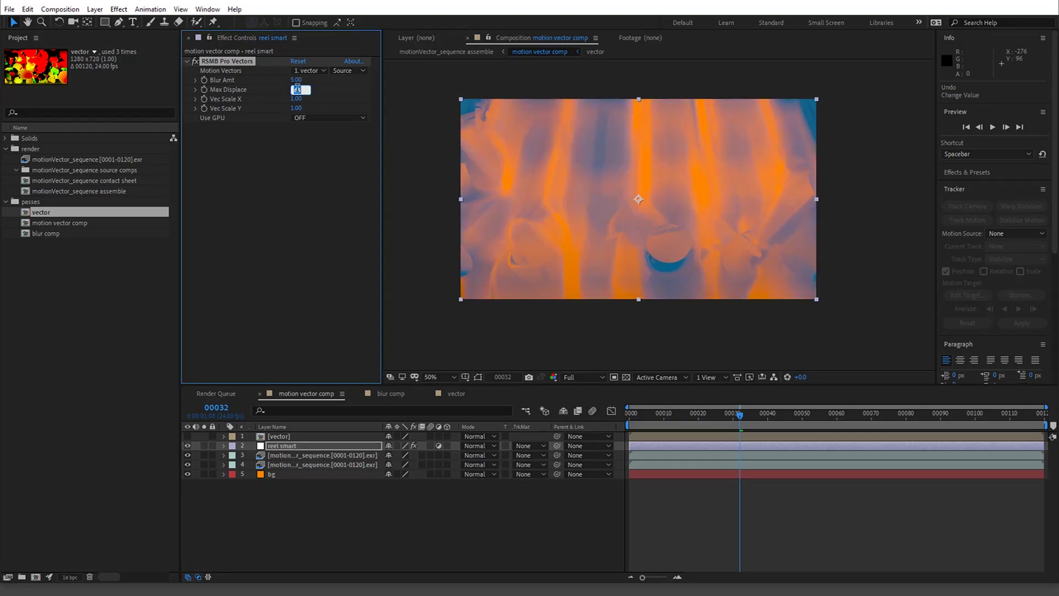
{"action": "type", "text": "2"}
{"action": "key", "text": "Return"}
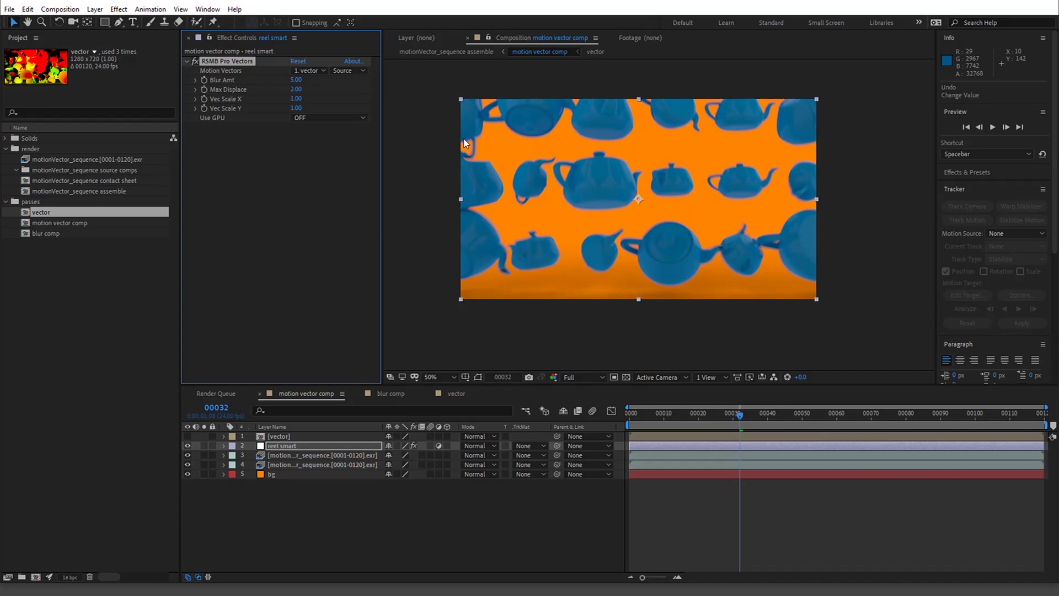
Turn on GPU use where supported for RSMB Pro Vectors and check the blur up close at frame 34.
{"action": "left_click", "coordinate": [331, 118]}
{"action": "left_click", "coordinate": [342, 154]}
{"action": "key", "text": "period"}
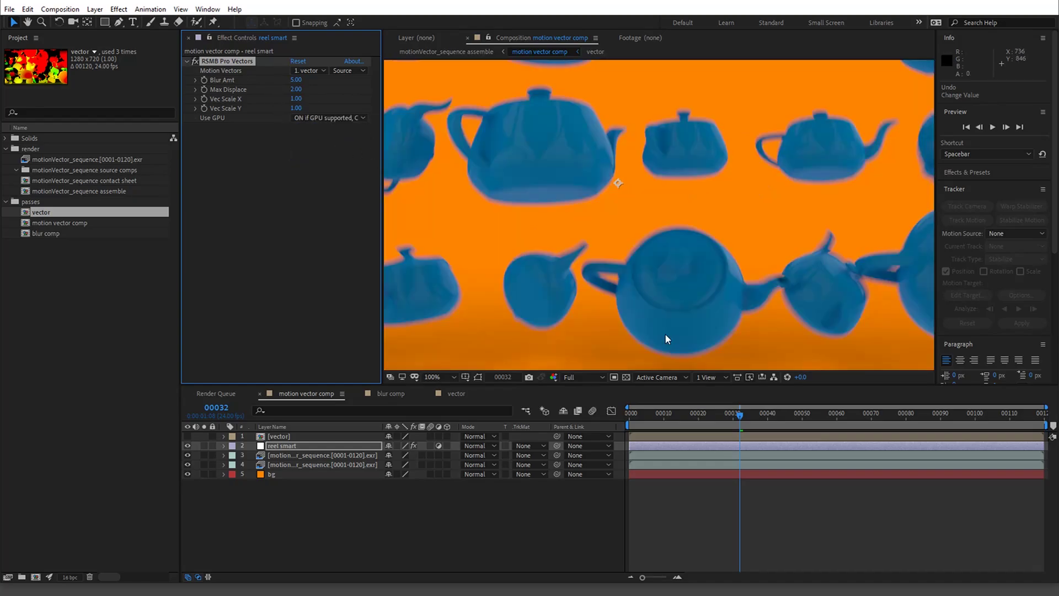
{"action": "left_click", "coordinate": [757, 417]}
{"action": "left_click_drag", "start_coordinate": [757, 417], "coordinate": [745, 388]}
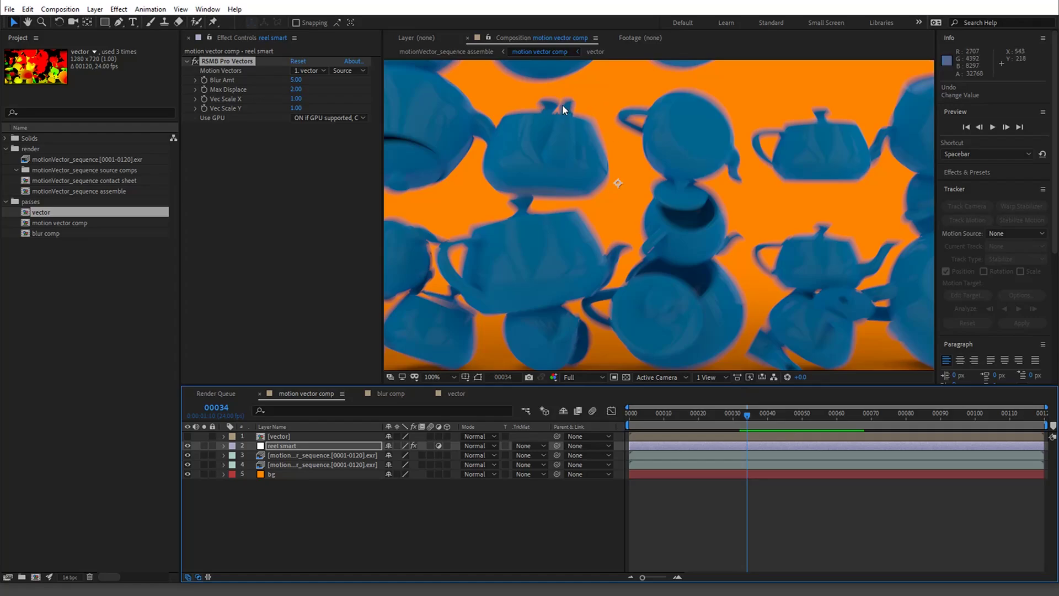
Try a Blur Amt of 2 in RSMB Pro Vectors and review the animation, ending at frame 35.
{"action": "left_click", "coordinate": [296, 79]}
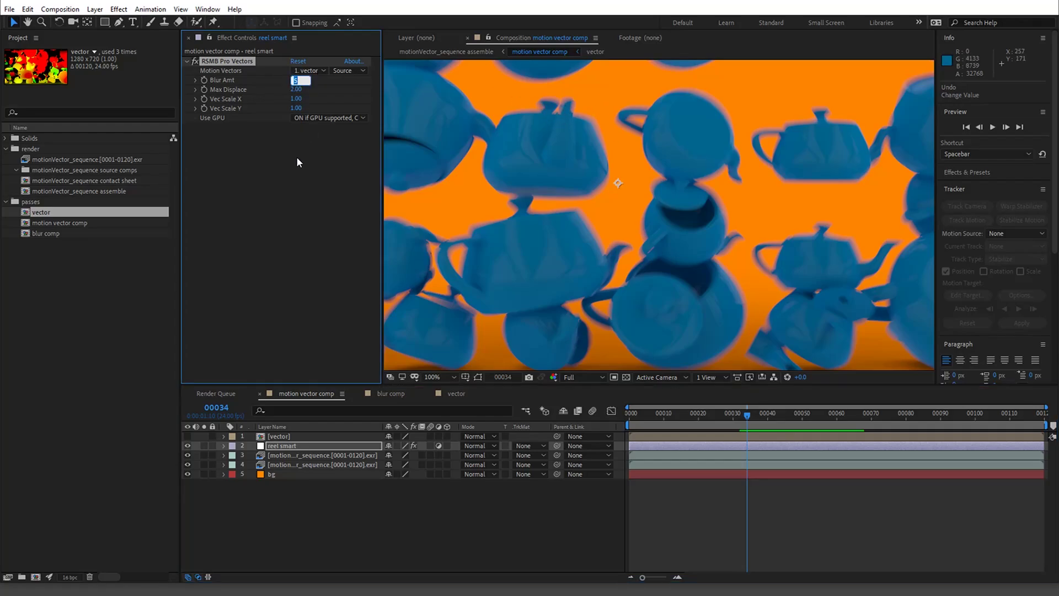
{"action": "type", "text": "2"}
{"action": "key", "text": "Return"}
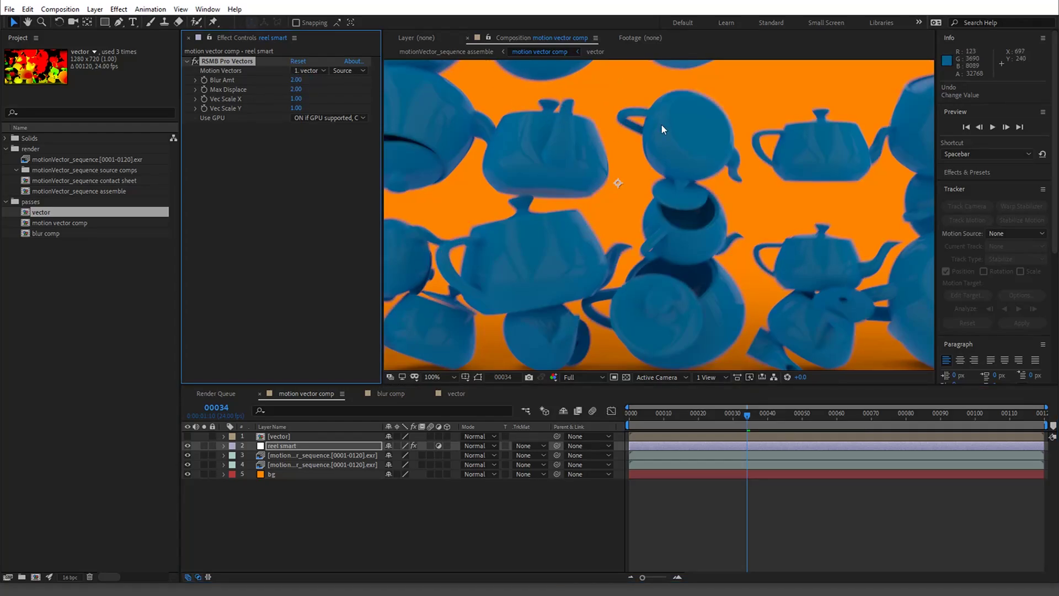
{"action": "key", "text": "space"}
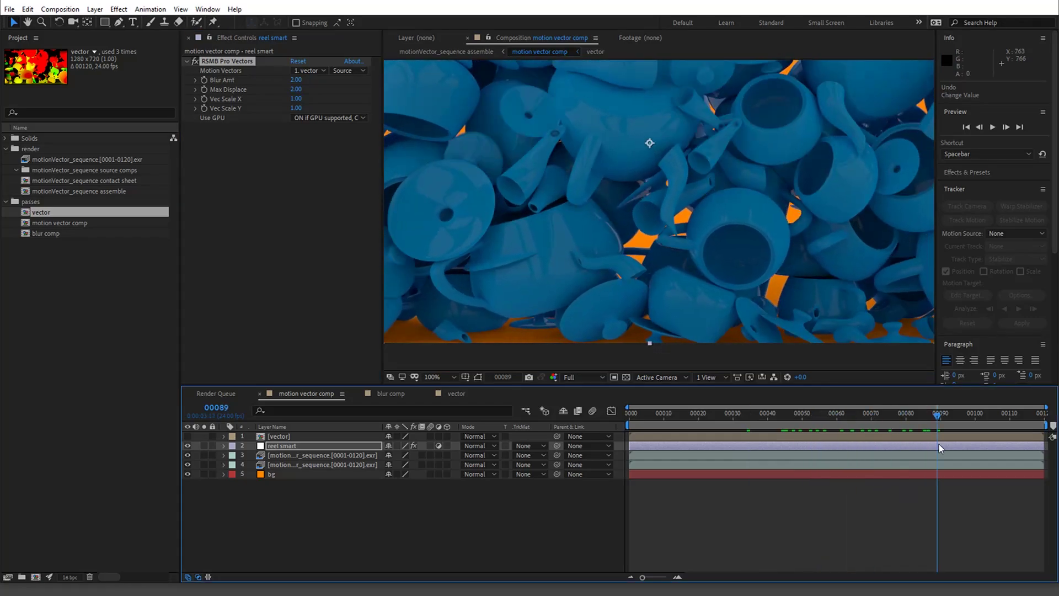
{"action": "left_click_drag", "start_coordinate": [805, 440], "coordinate": [751, 438]}
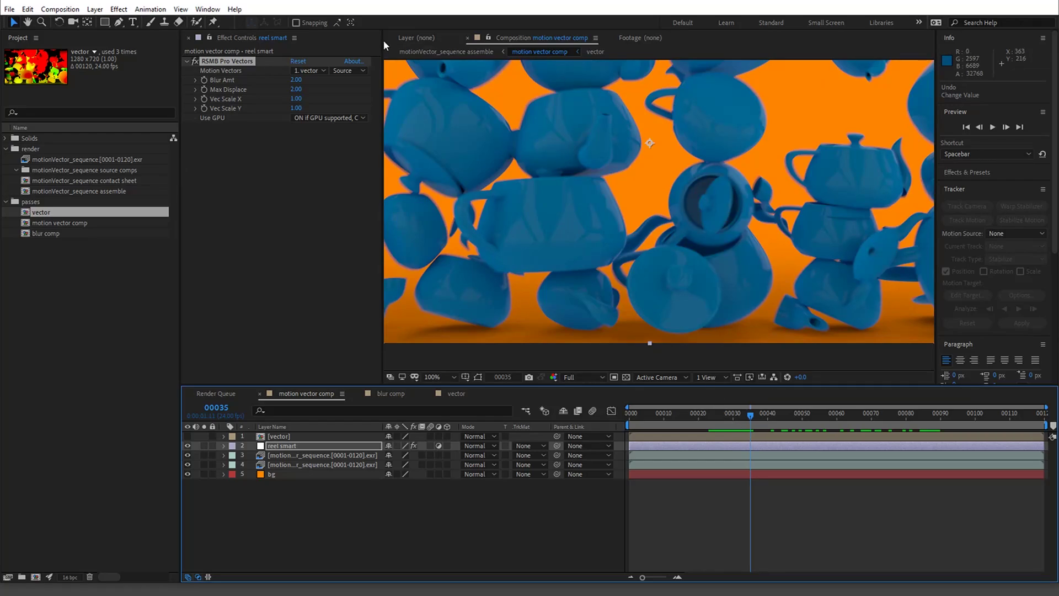
Set the RSMB Pro Vectors Blur Amt to 5 and preview the motion vector comp from frame 0.
{"action": "left_click", "coordinate": [297, 80]}
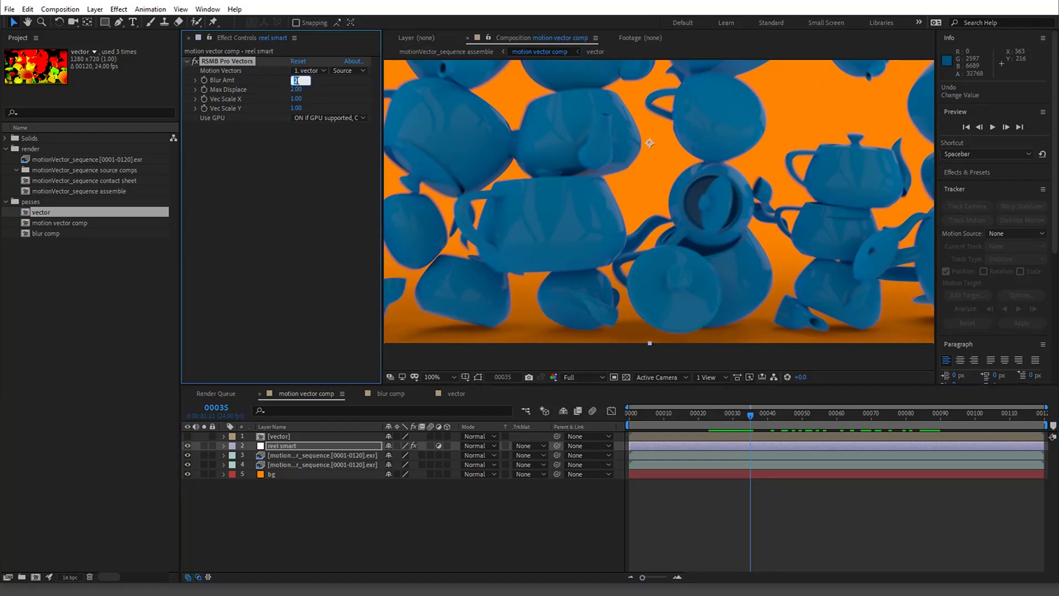
{"action": "key", "text": "Return"}
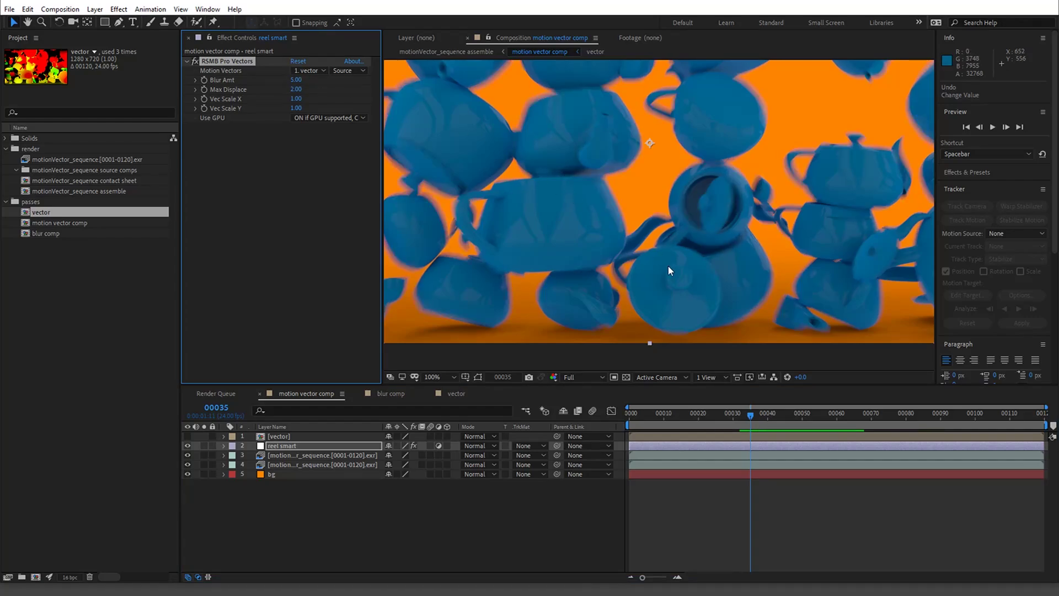
{"action": "left_click", "coordinate": [639, 422]}
{"action": "key", "text": "space"}
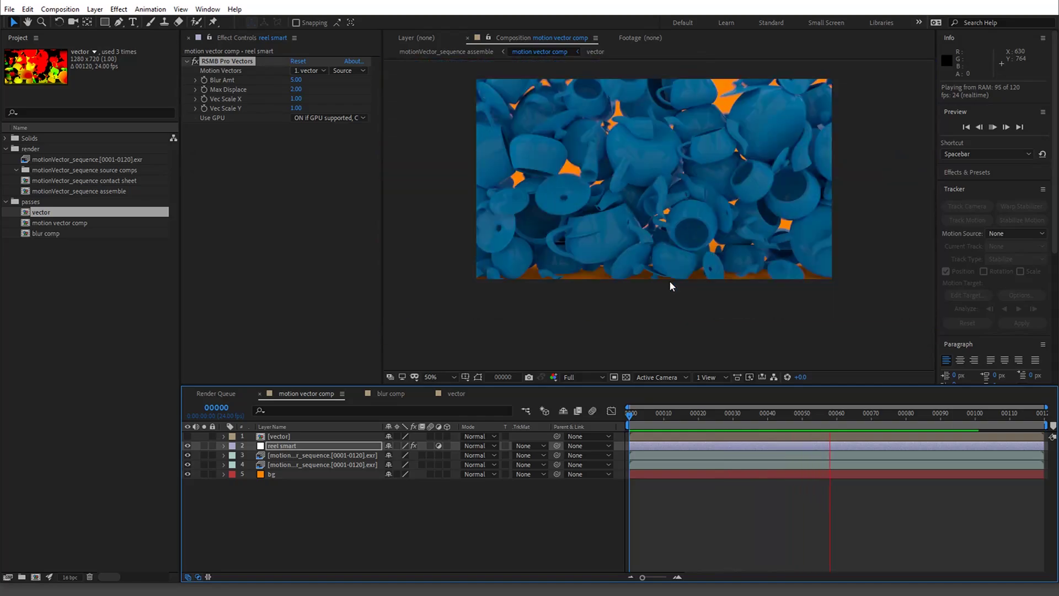
Review the motion vector comp's blurred teapot animation with the whole frame fitted to the viewer.
{"action": "key", "text": "shift+slash"}
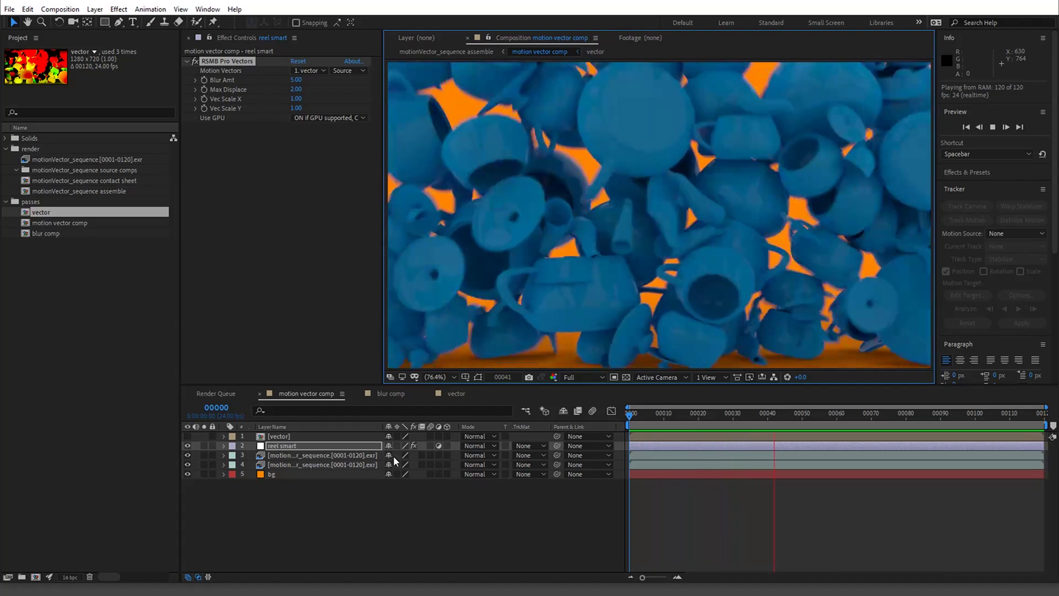
{"action": "key", "text": "space"}
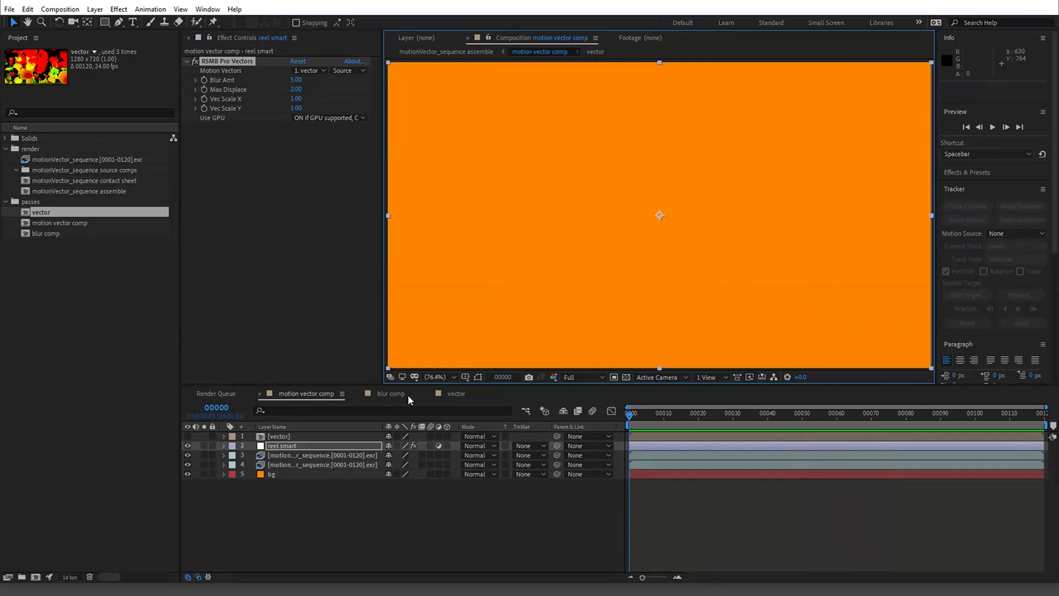
In the blur comp, set the Main_BG Sensitivity of RSMB Pro to 5 on the reel smart layer.
{"action": "left_click", "coordinate": [401, 393]}
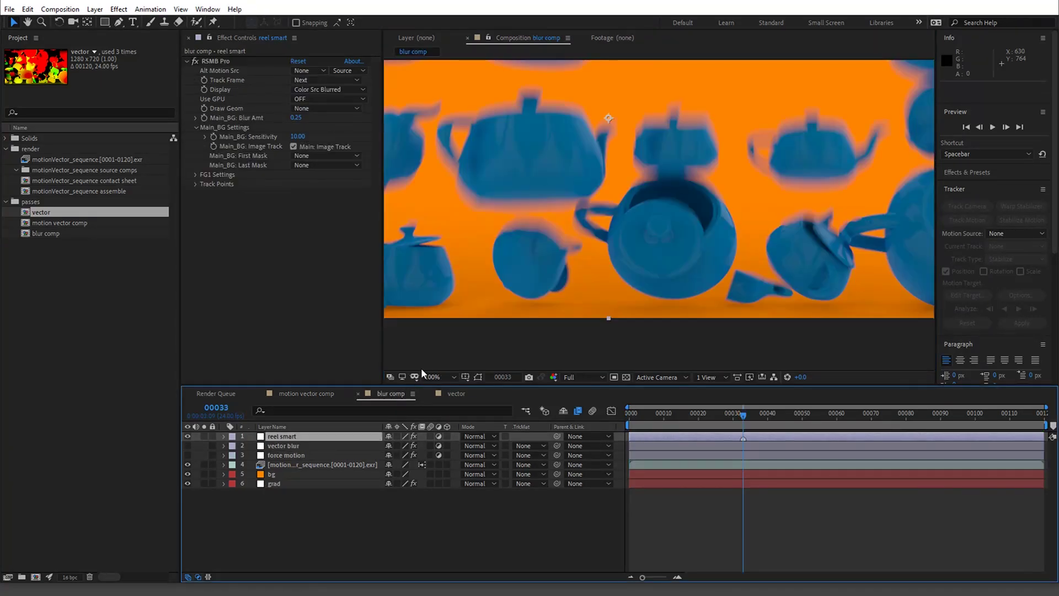
{"action": "left_click", "coordinate": [440, 375]}
{"action": "left_click", "coordinate": [443, 388]}
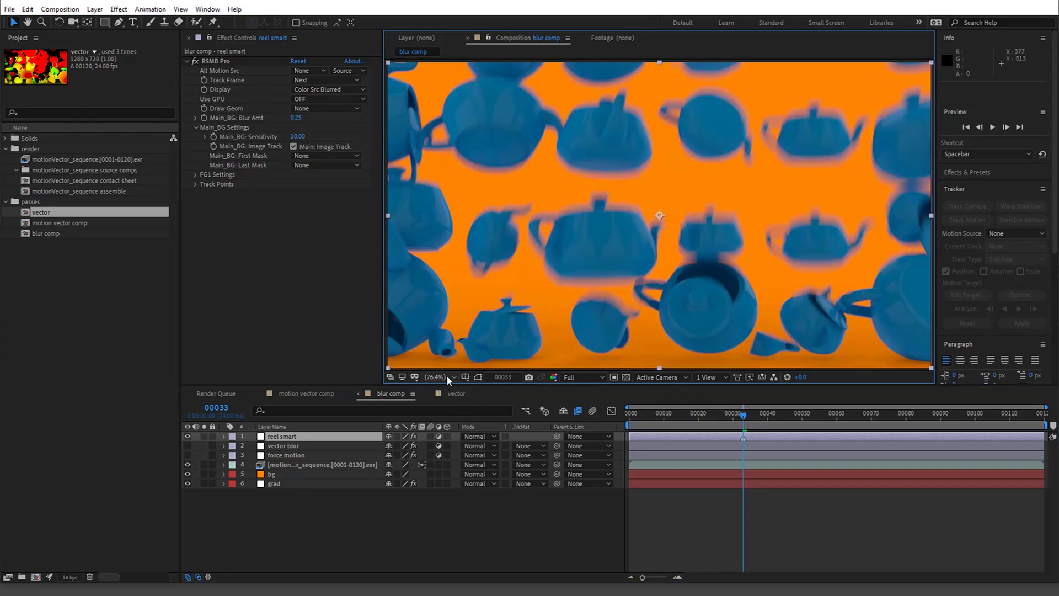
{"action": "left_click", "coordinate": [298, 136]}
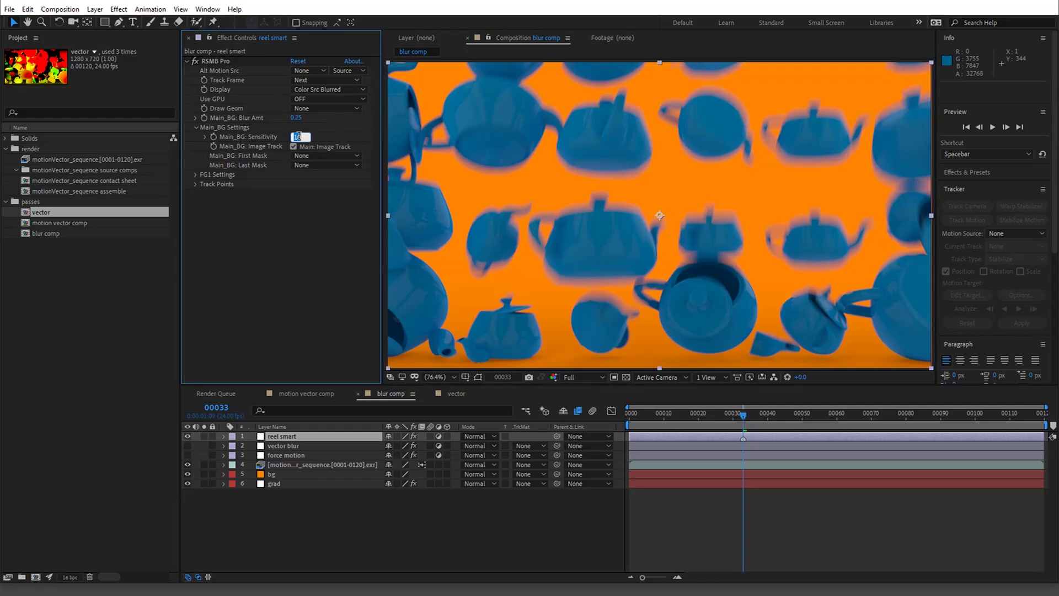
{"action": "type", "text": "5"}
{"action": "key", "text": "Return"}
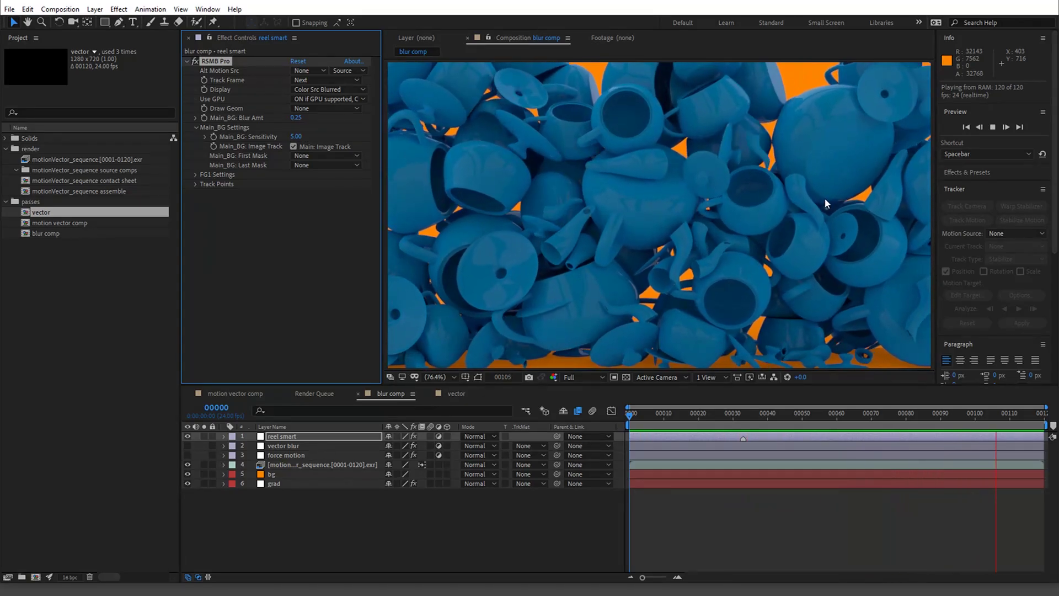
Scrub through the blur comp to examine the RSMB Pro blur on the teapots, and inspect the vector comp's motion pass for comparison.
{"action": "left_click_drag", "start_coordinate": [958, 413], "coordinate": [1043, 421]}
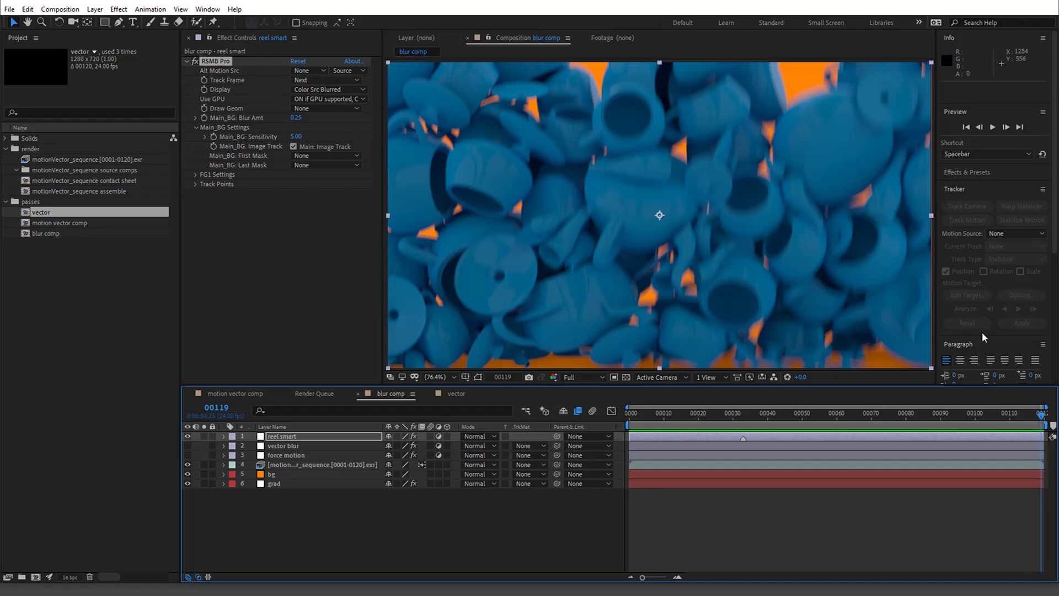
{"action": "left_click_drag", "start_coordinate": [1044, 421], "coordinate": [840, 414]}
{"action": "left_click_drag", "start_coordinate": [603, 419], "coordinate": [1040, 397]}
{"action": "left_click_drag", "start_coordinate": [1044, 398], "coordinate": [734, 435]}
{"action": "key", "text": "shift+period"}
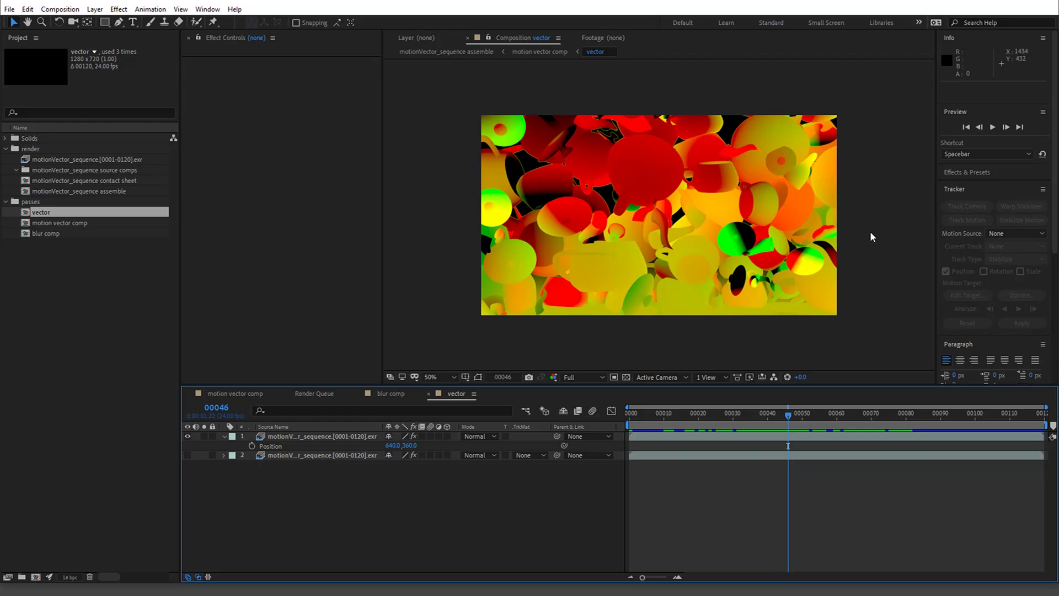
{"action": "mouse_move", "coordinate": [879, 422]}
{"action": "left_mouse_down"}
{"action": "mouse_move", "coordinate": [1001, 425]}
{"action": "mouse_move", "coordinate": [673, 424]}
{"action": "mouse_move", "coordinate": [750, 419]}
{"action": "mouse_move", "coordinate": [714, 414]}
{"action": "mouse_move", "coordinate": [893, 435]}
{"action": "left_mouse_up"}
{"action": "key", "text": "shift+comma"}
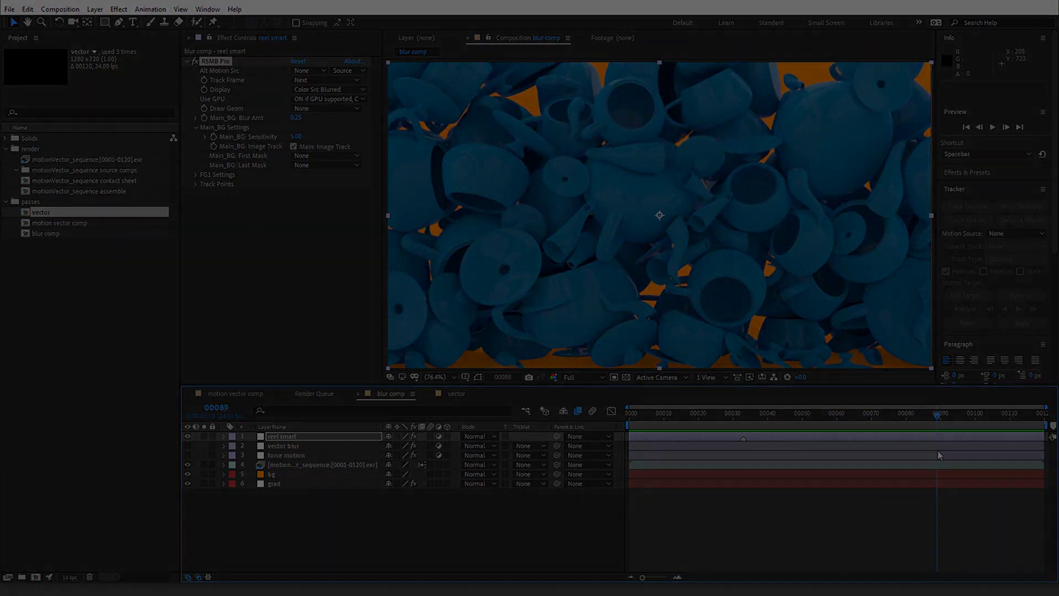